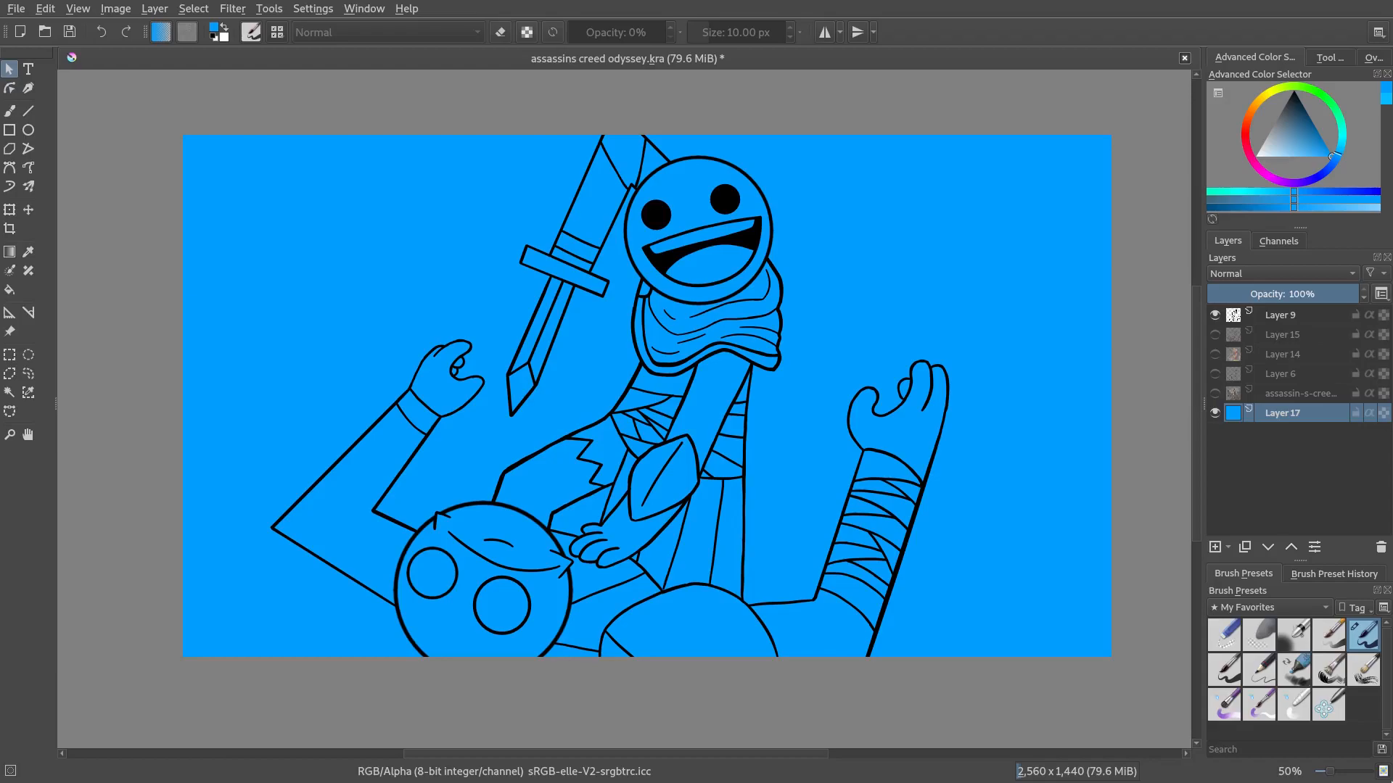
Toggle layer visibilities to compare the lineart, flat colour, sketch and reference image layers
click(1215, 314)
click(1216, 374)
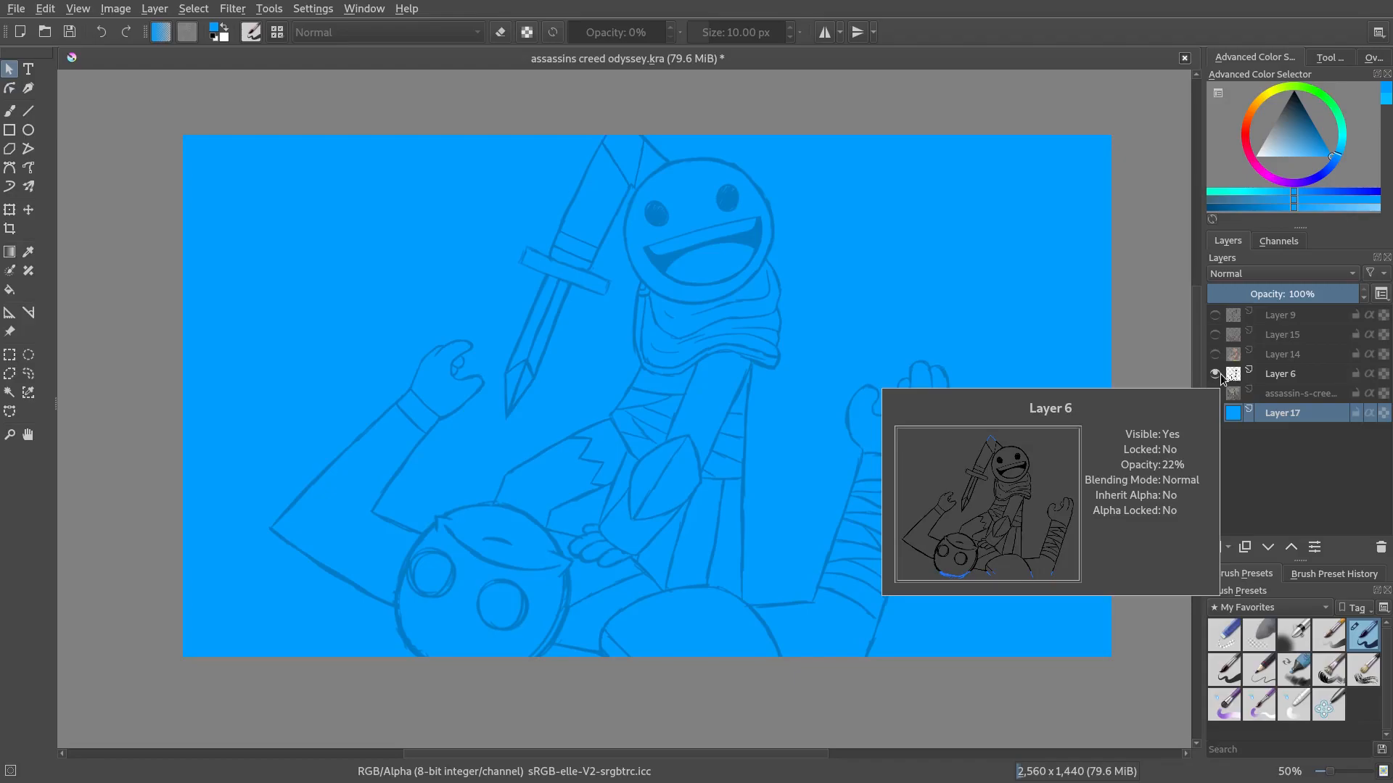
click(1217, 373)
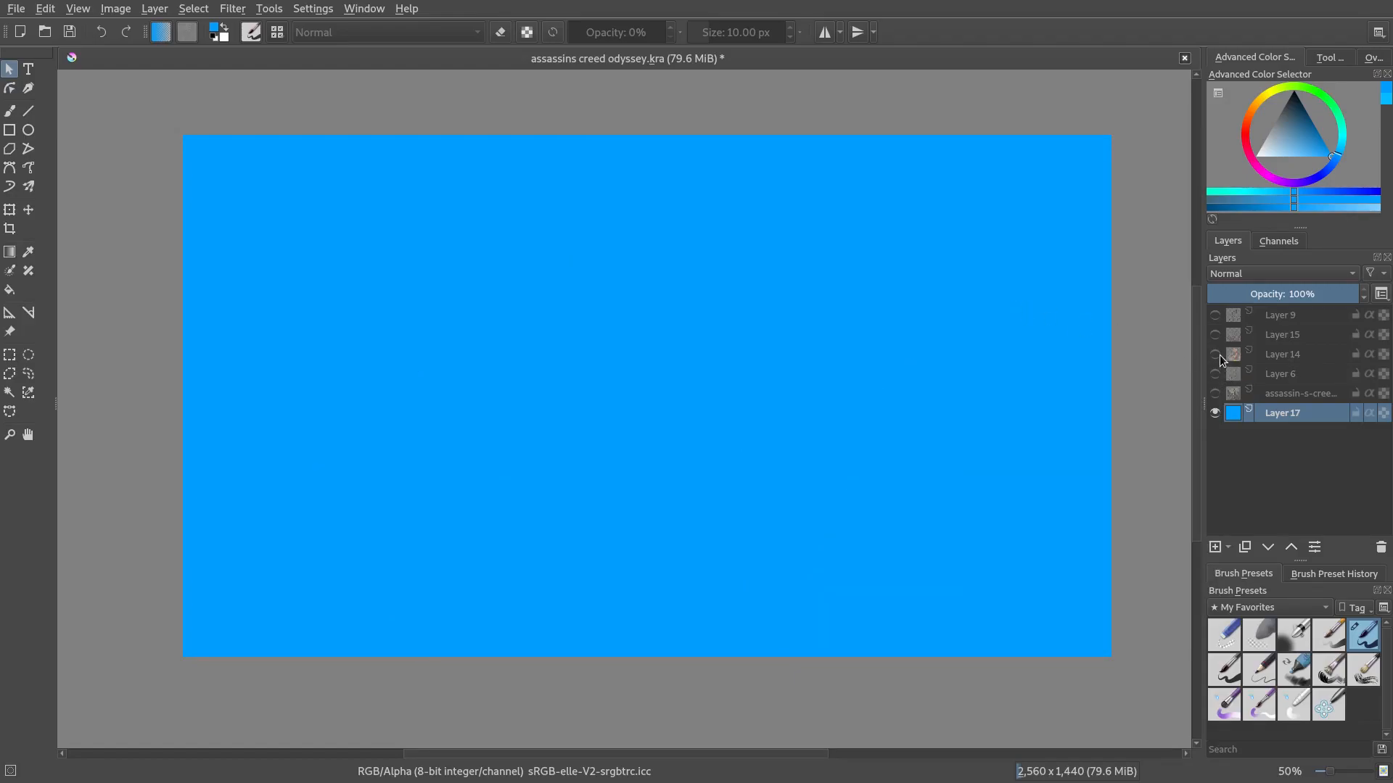
click(1216, 354)
click(1217, 334)
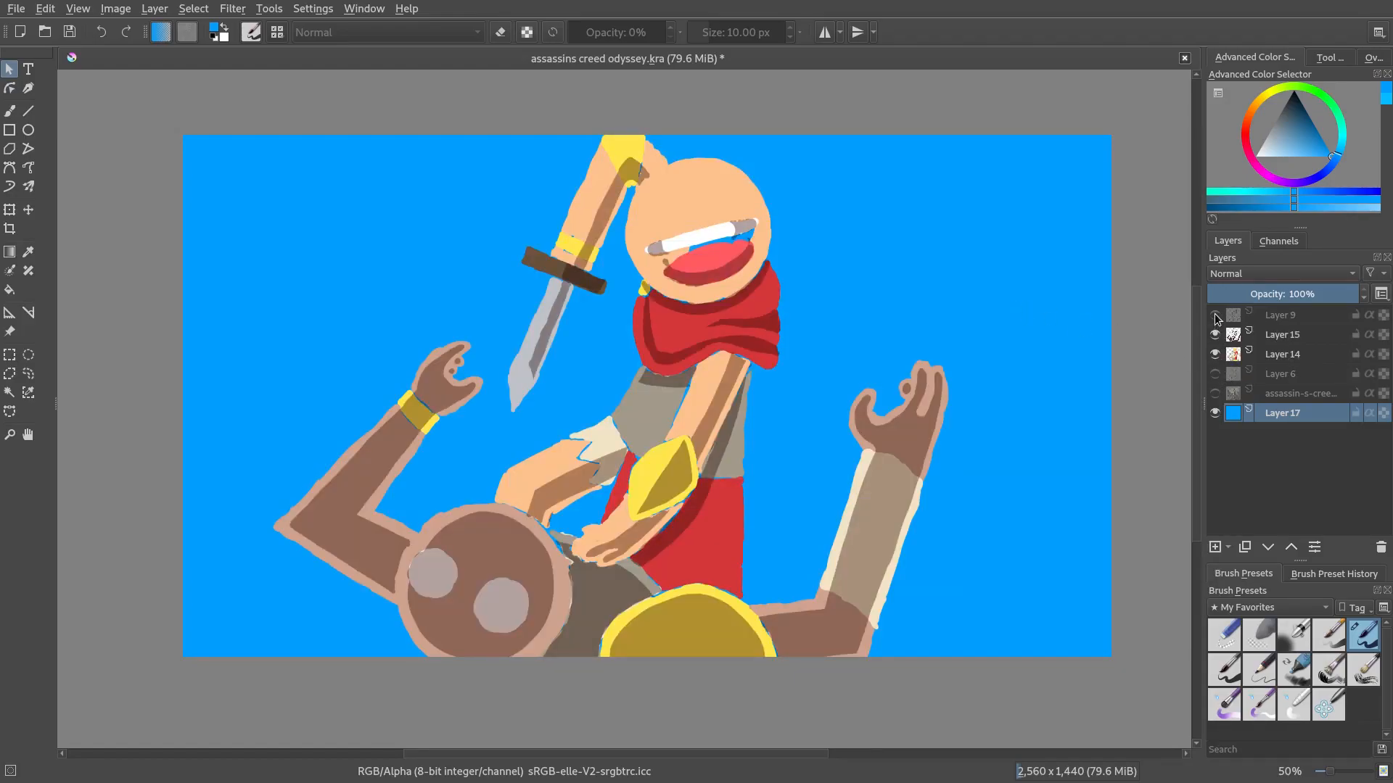
click(1215, 315)
click(1213, 333)
click(1212, 333)
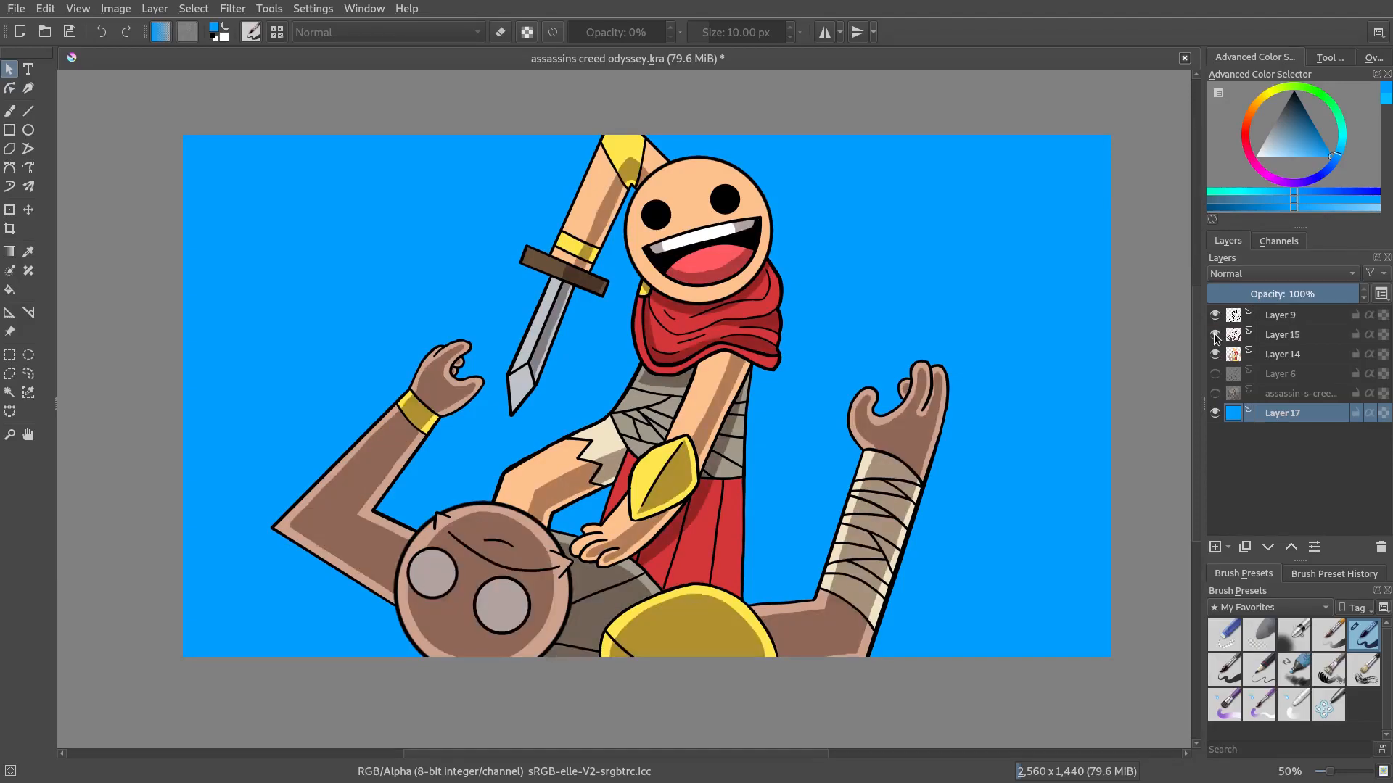
click(1212, 333)
click(1212, 352)
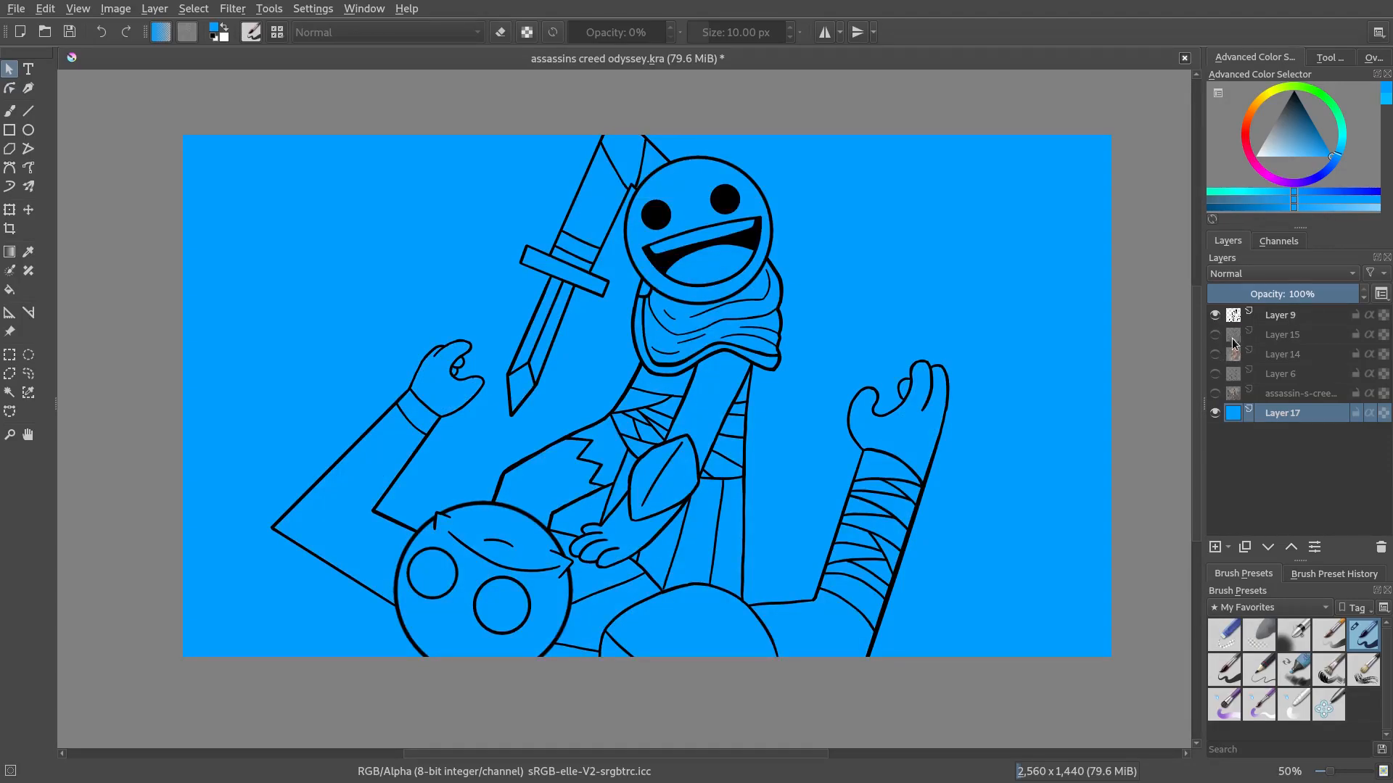
click(1294, 316)
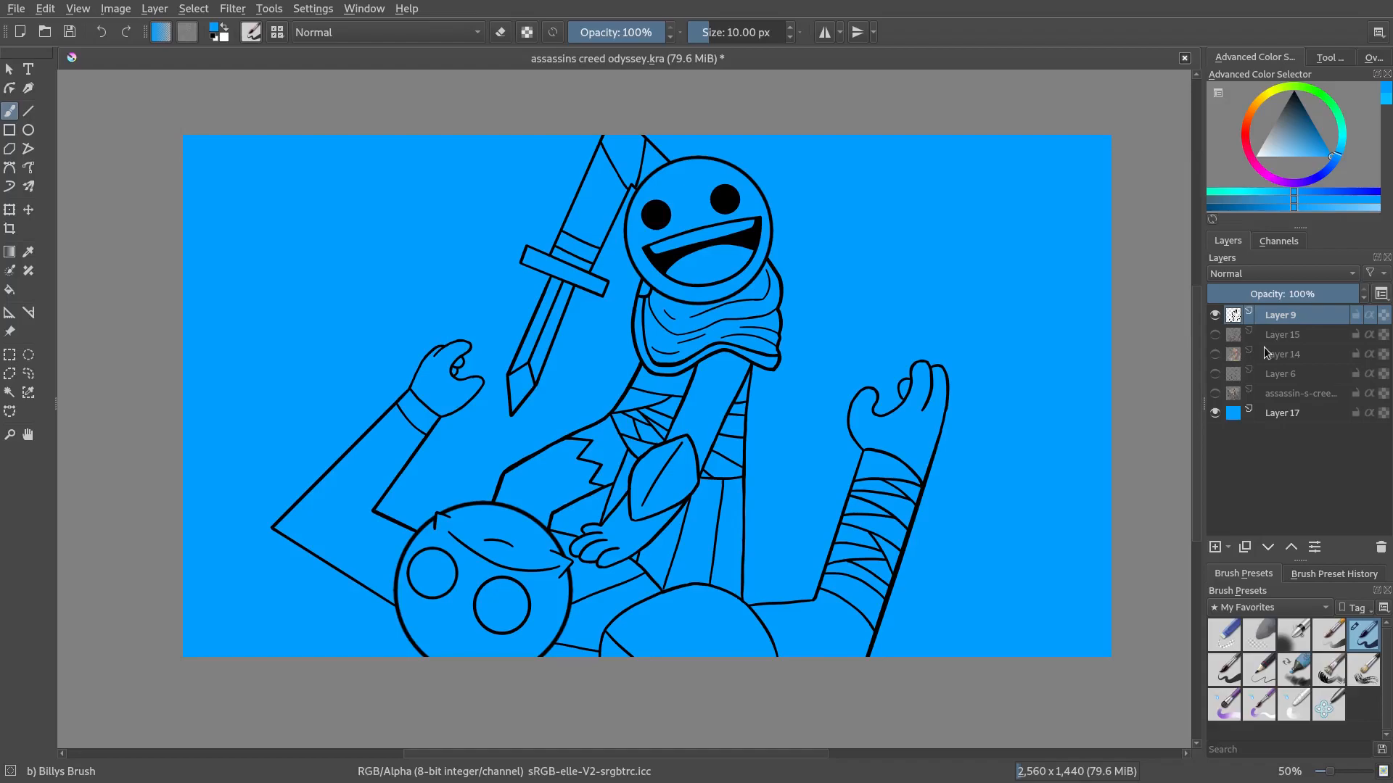
click(1215, 393)
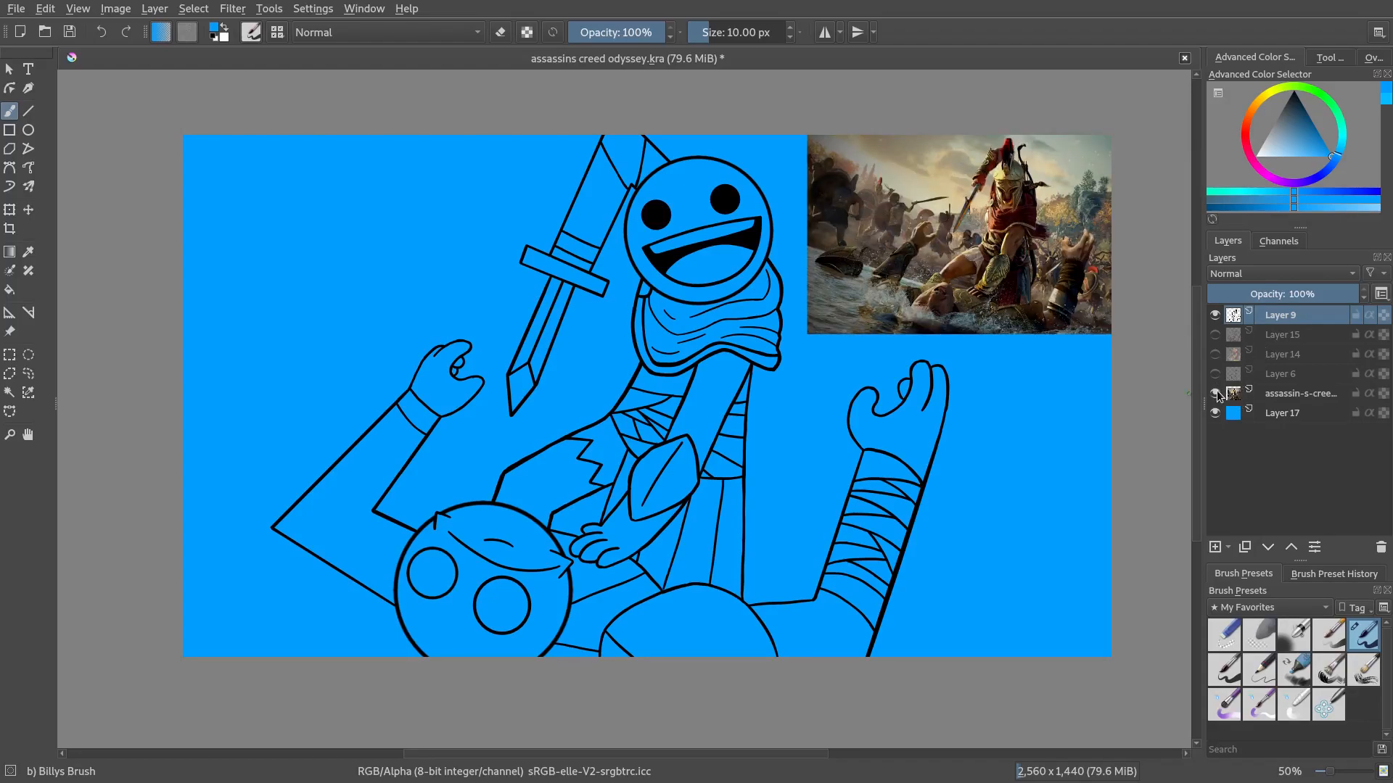
click(1216, 393)
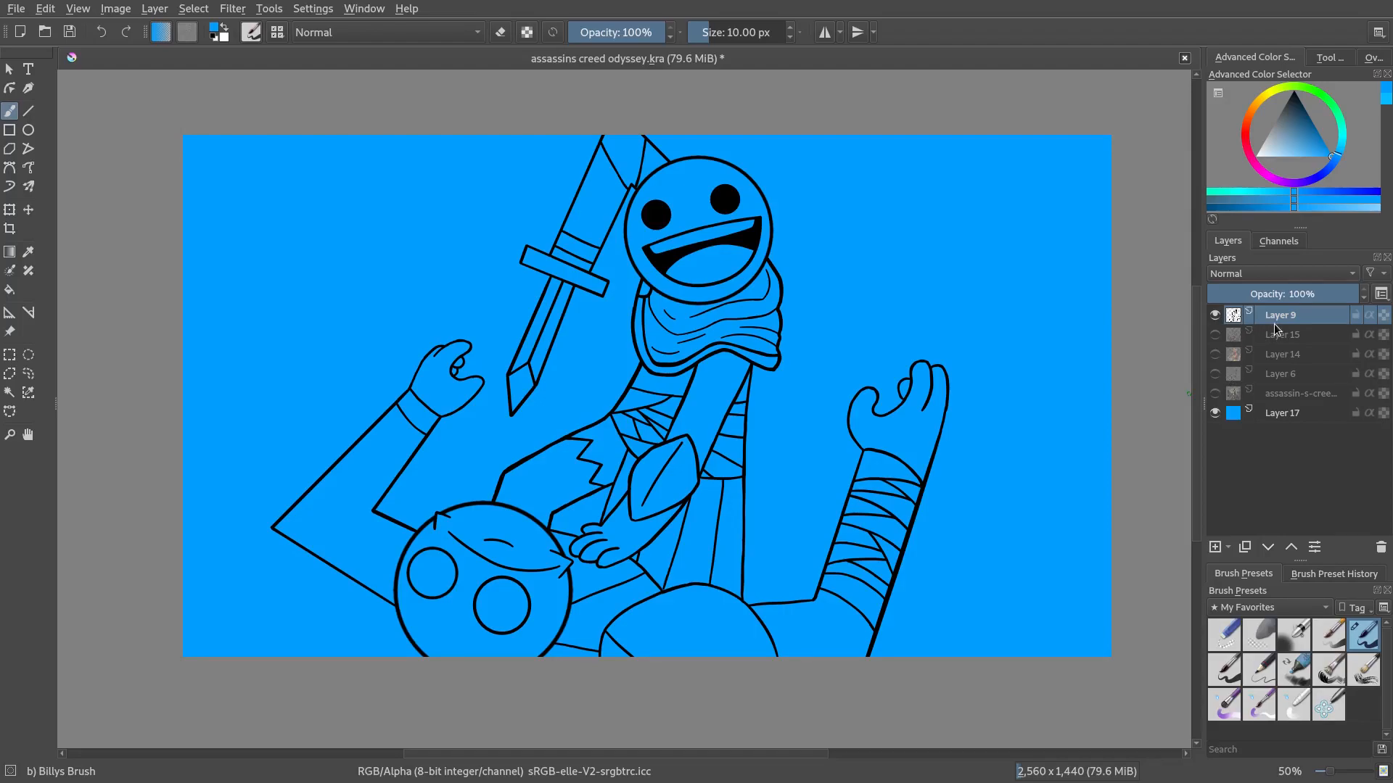
mouse_move(1274, 324)
click(1215, 317)
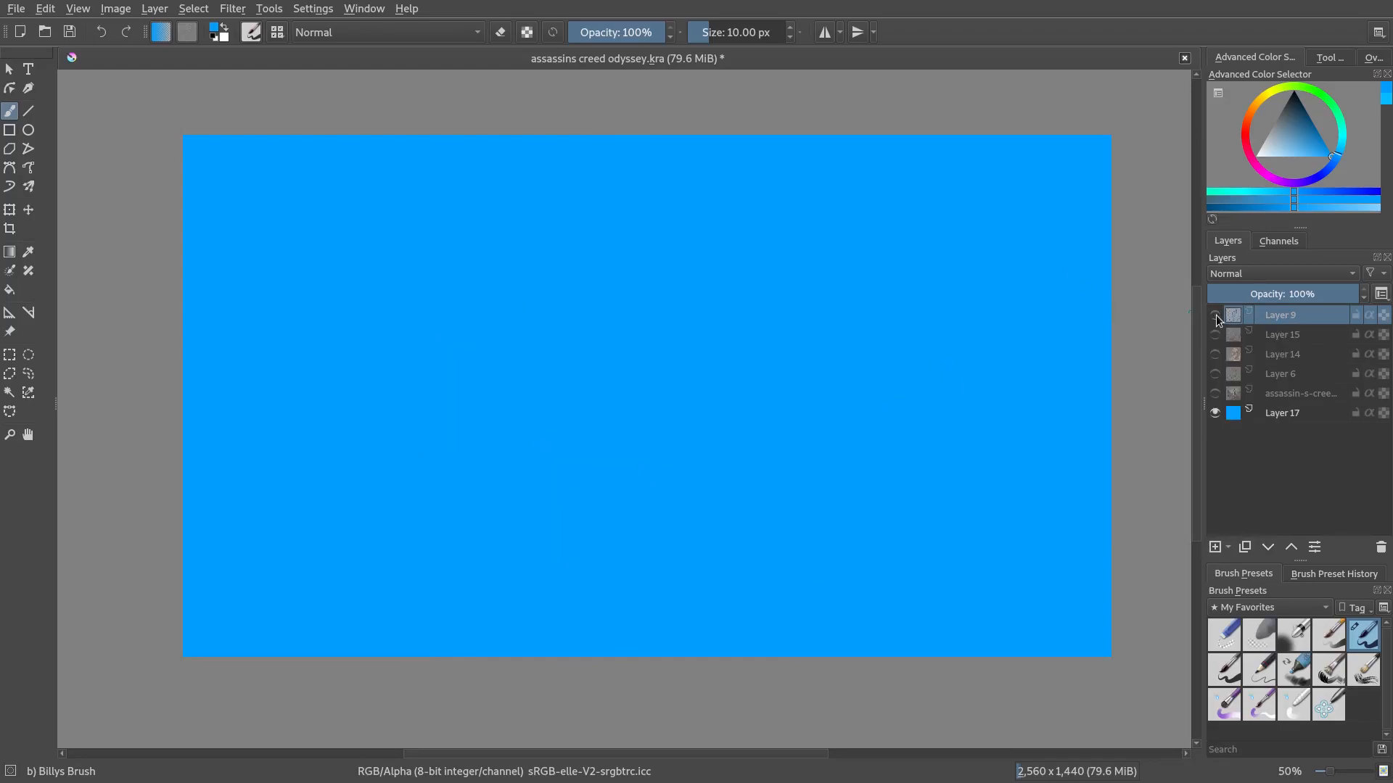
click(1215, 316)
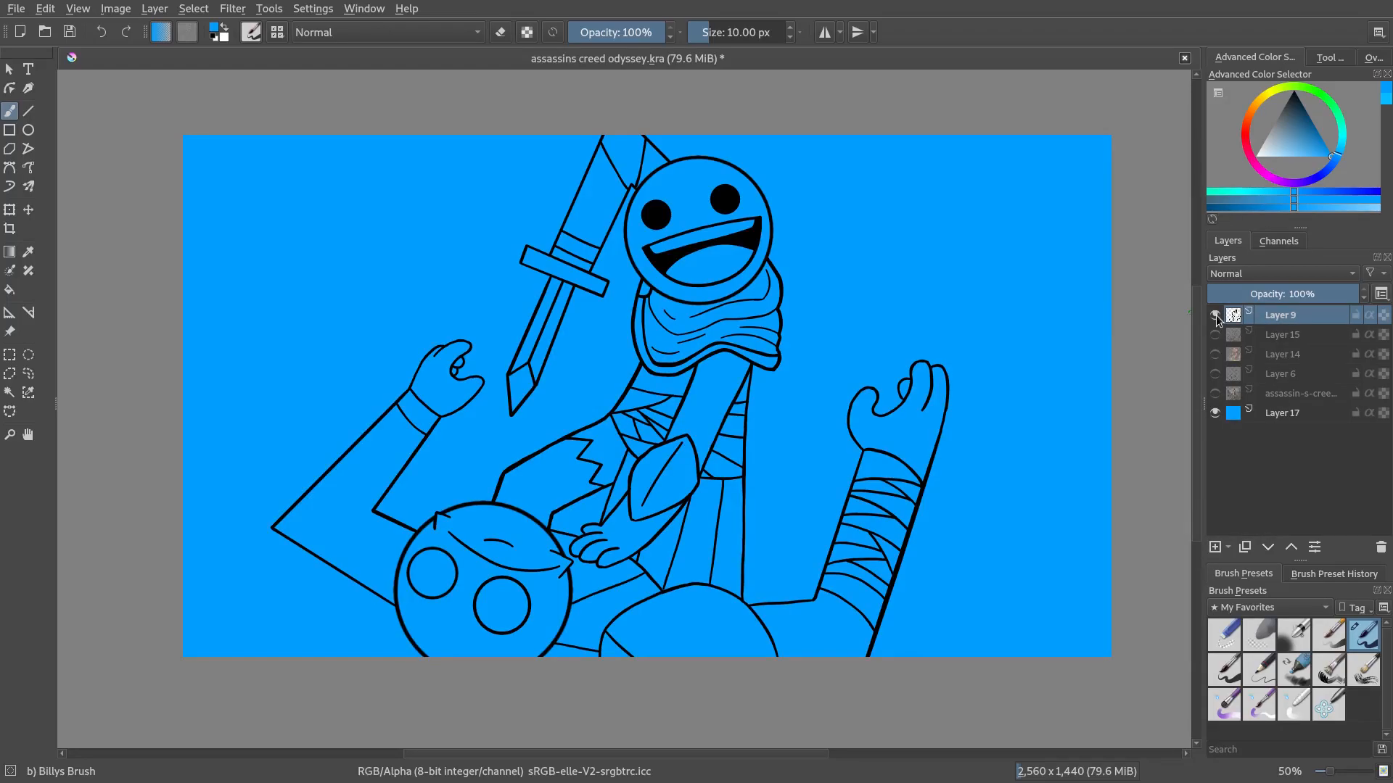
Create a quick clipping group from the lineart layer
right_click(1290, 318)
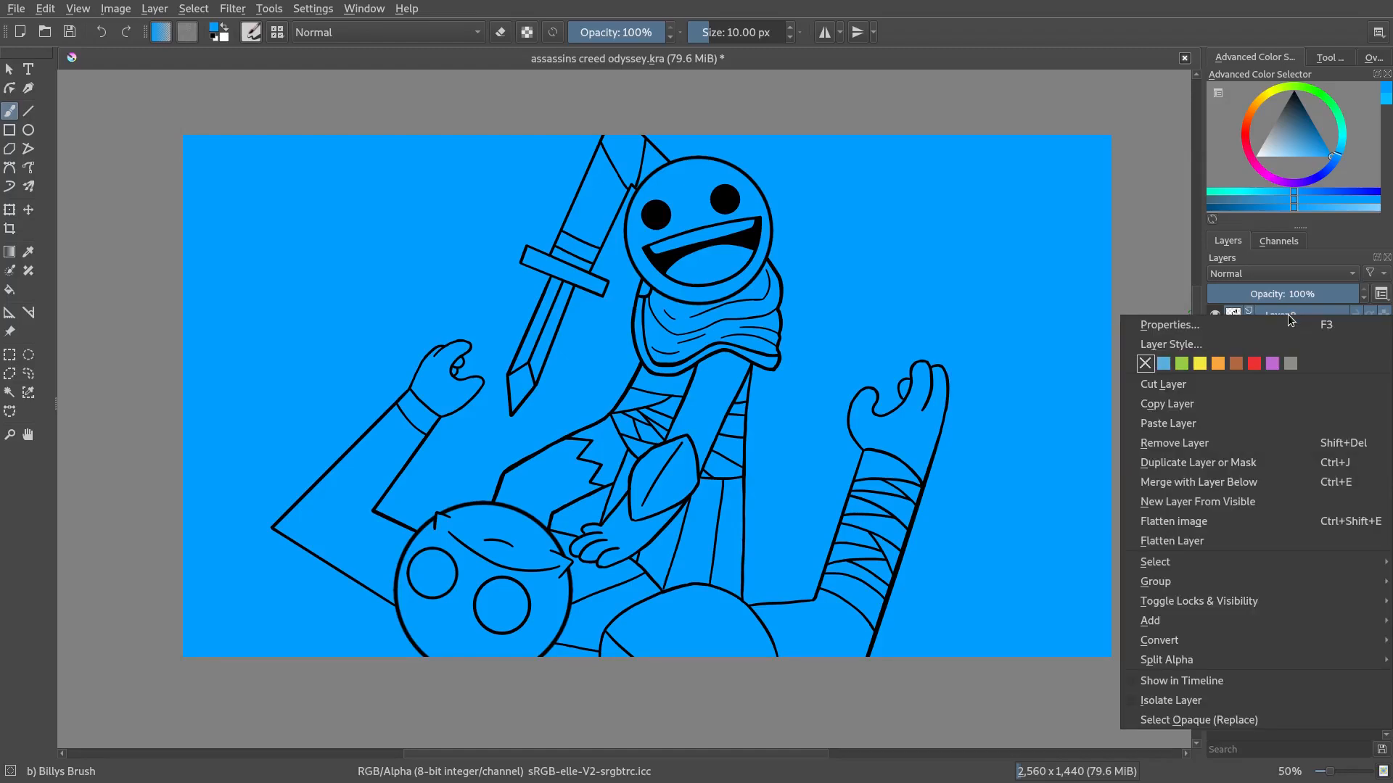
mouse_move(1153, 581)
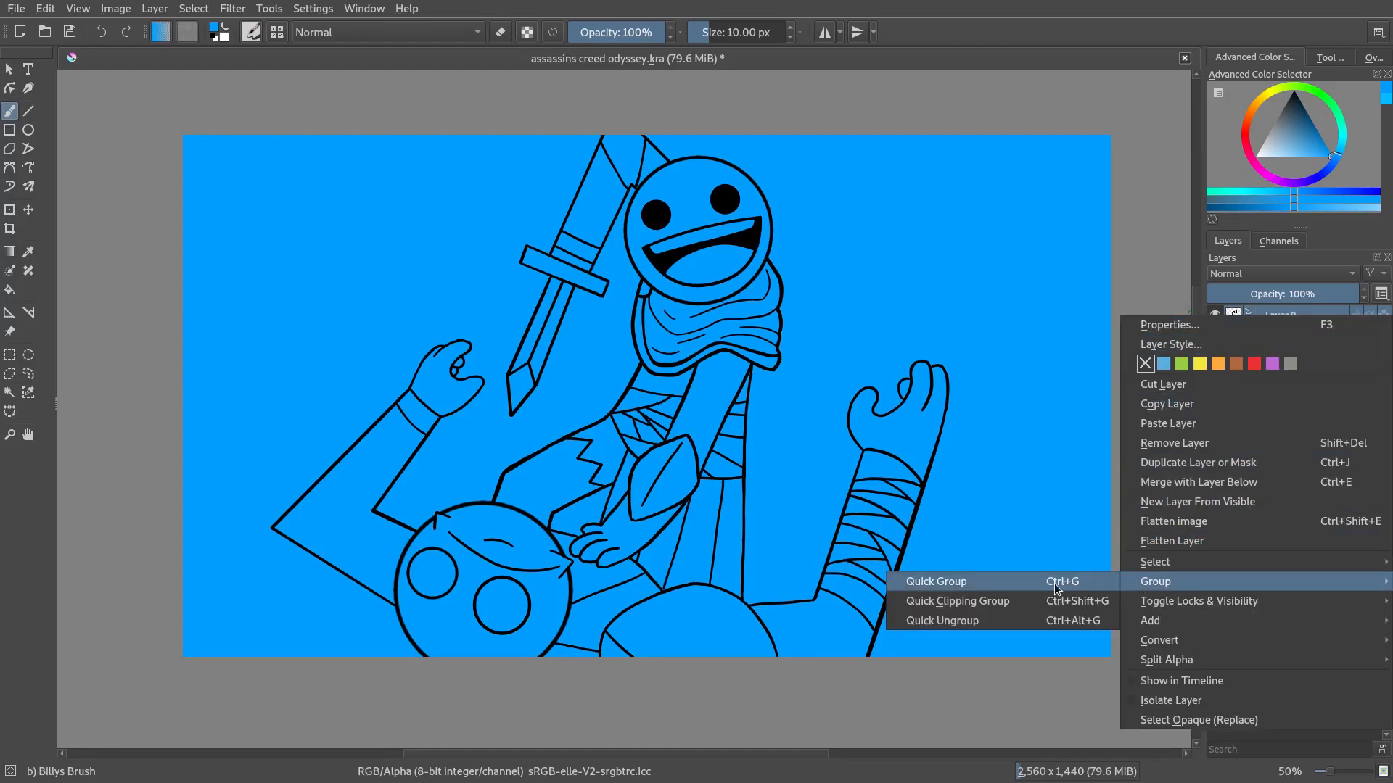
click(1003, 599)
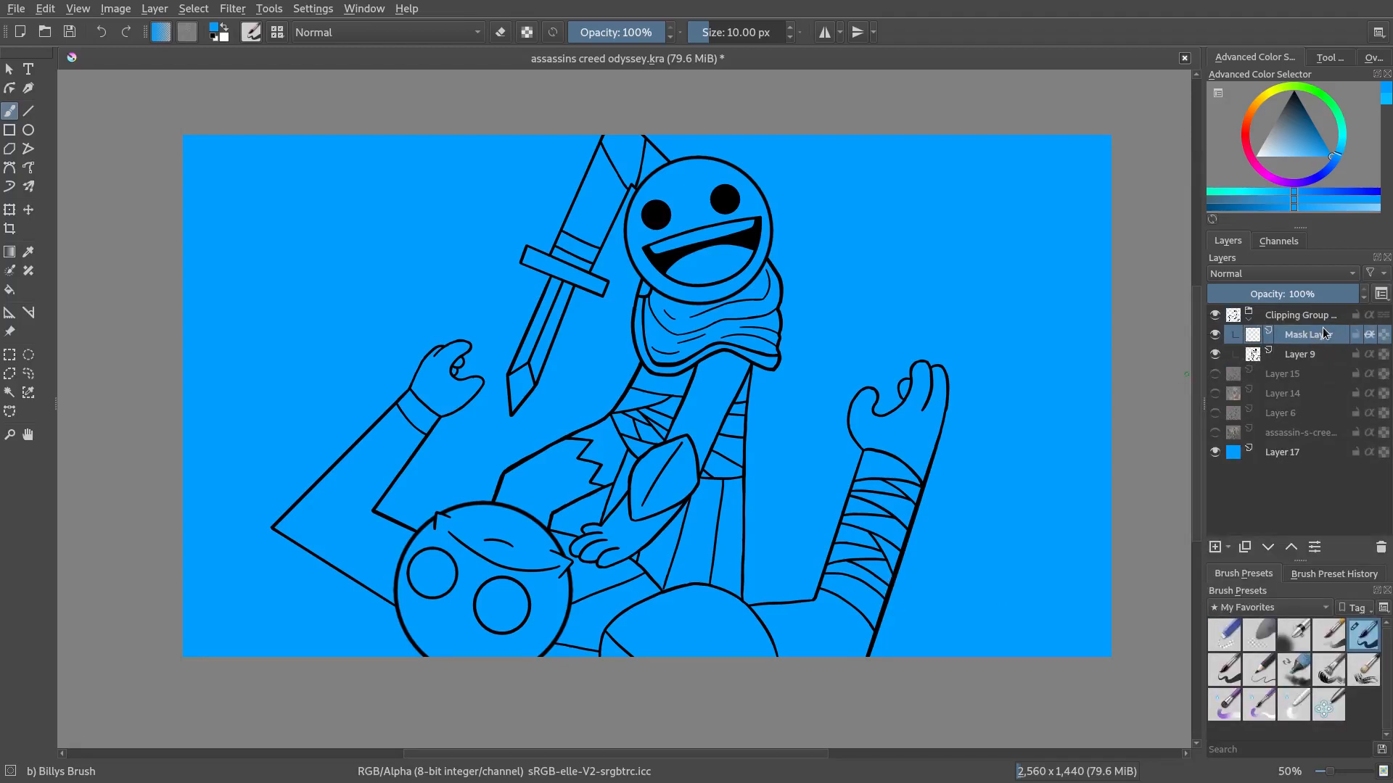
Select the group's mask layer, pick a dark brown, set the brush to about 226 px and paint over the lineart
click(1244, 317)
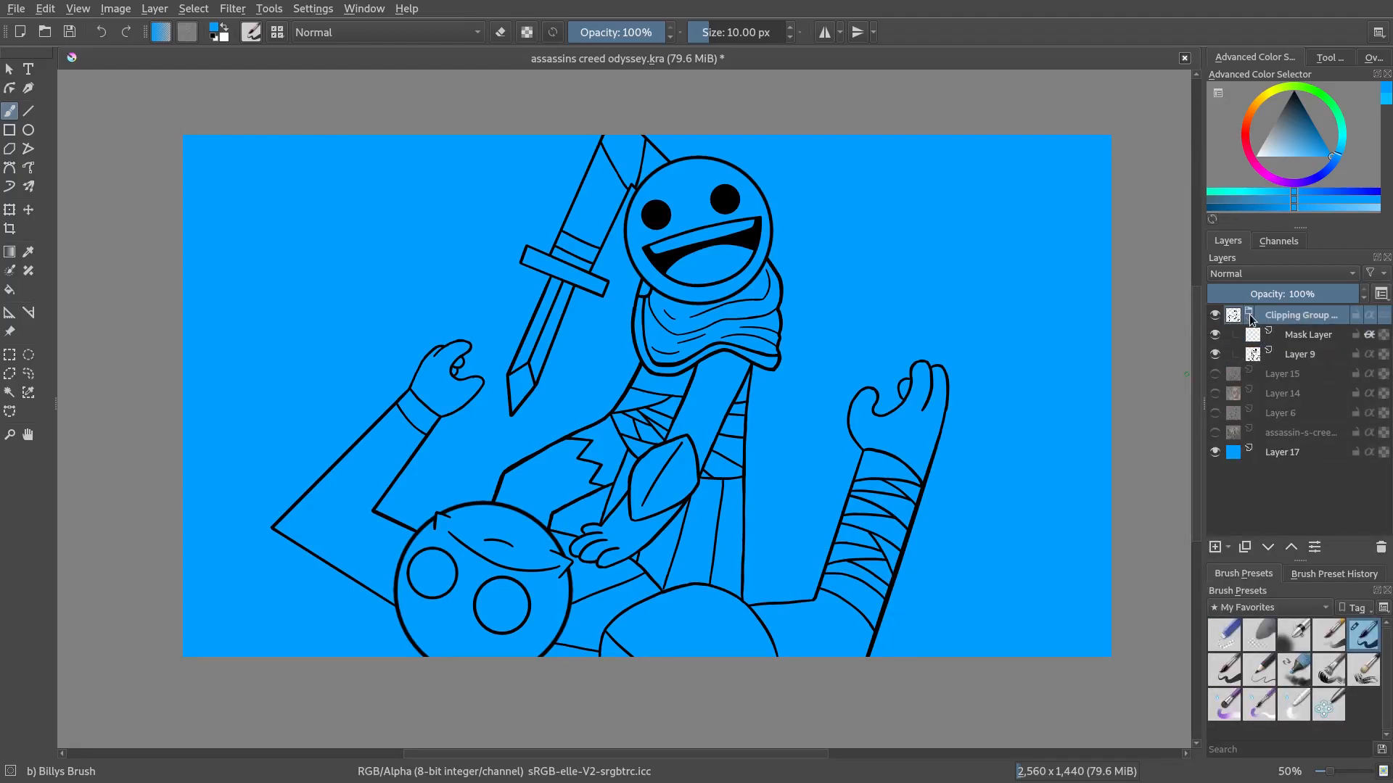
mouse_move(1250, 320)
click(1316, 354)
click(1311, 337)
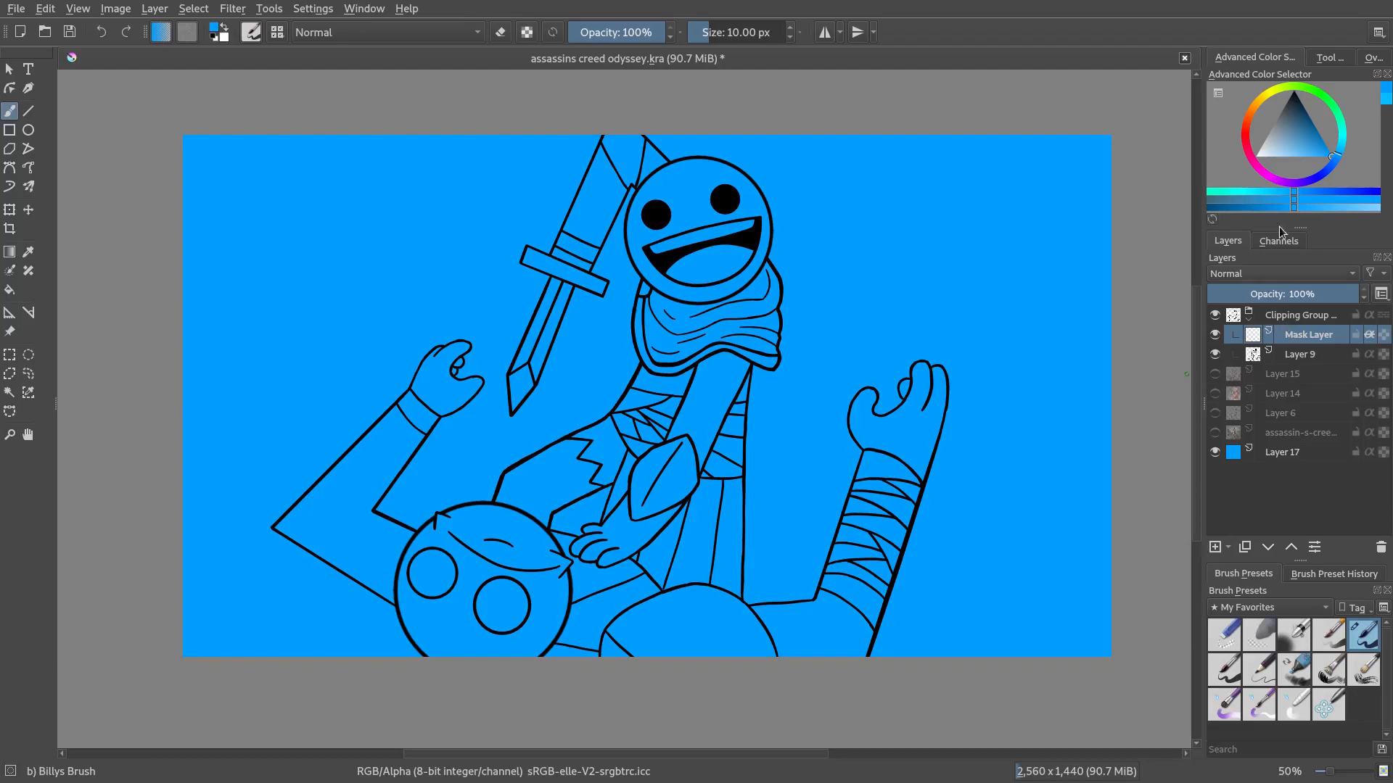
click(1255, 108)
drag(1294, 137, 1290, 117)
click(1248, 119)
click(1247, 127)
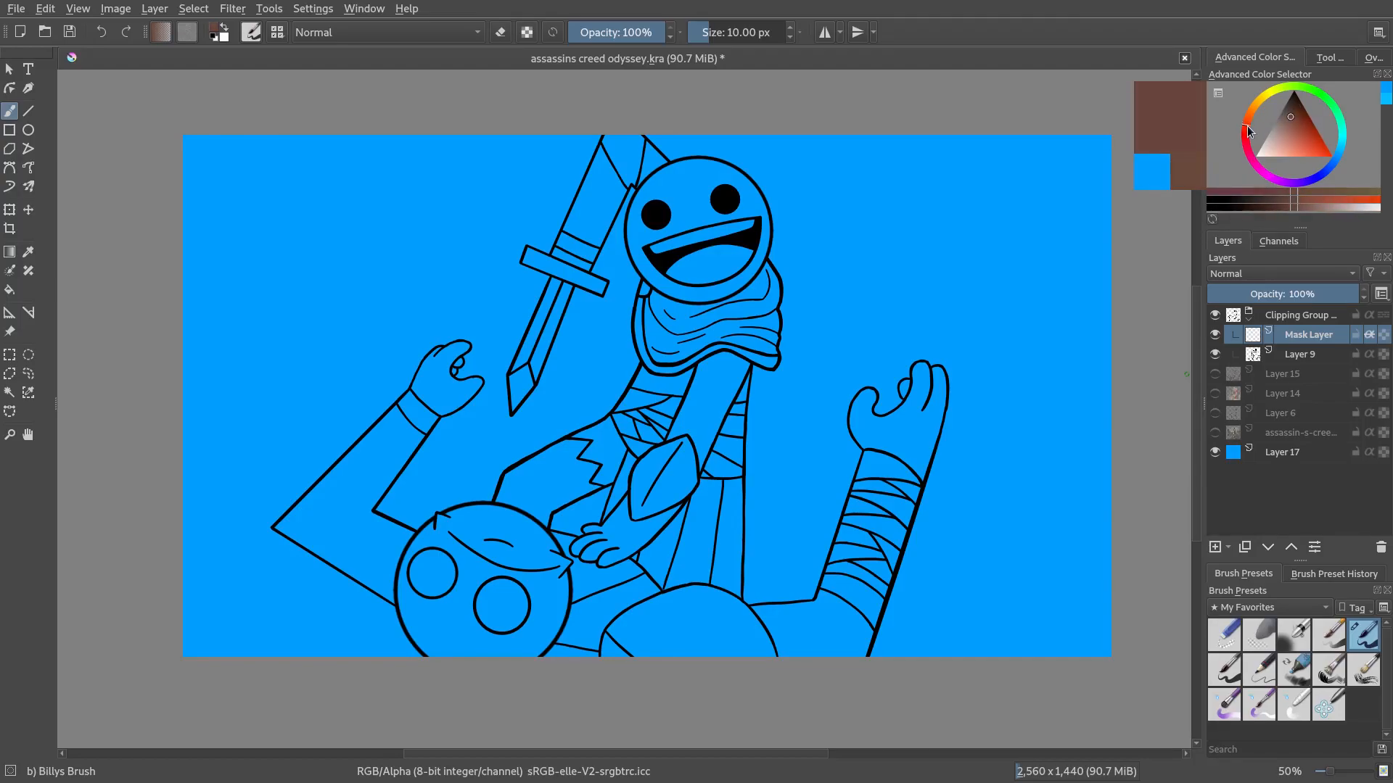
click(747, 32)
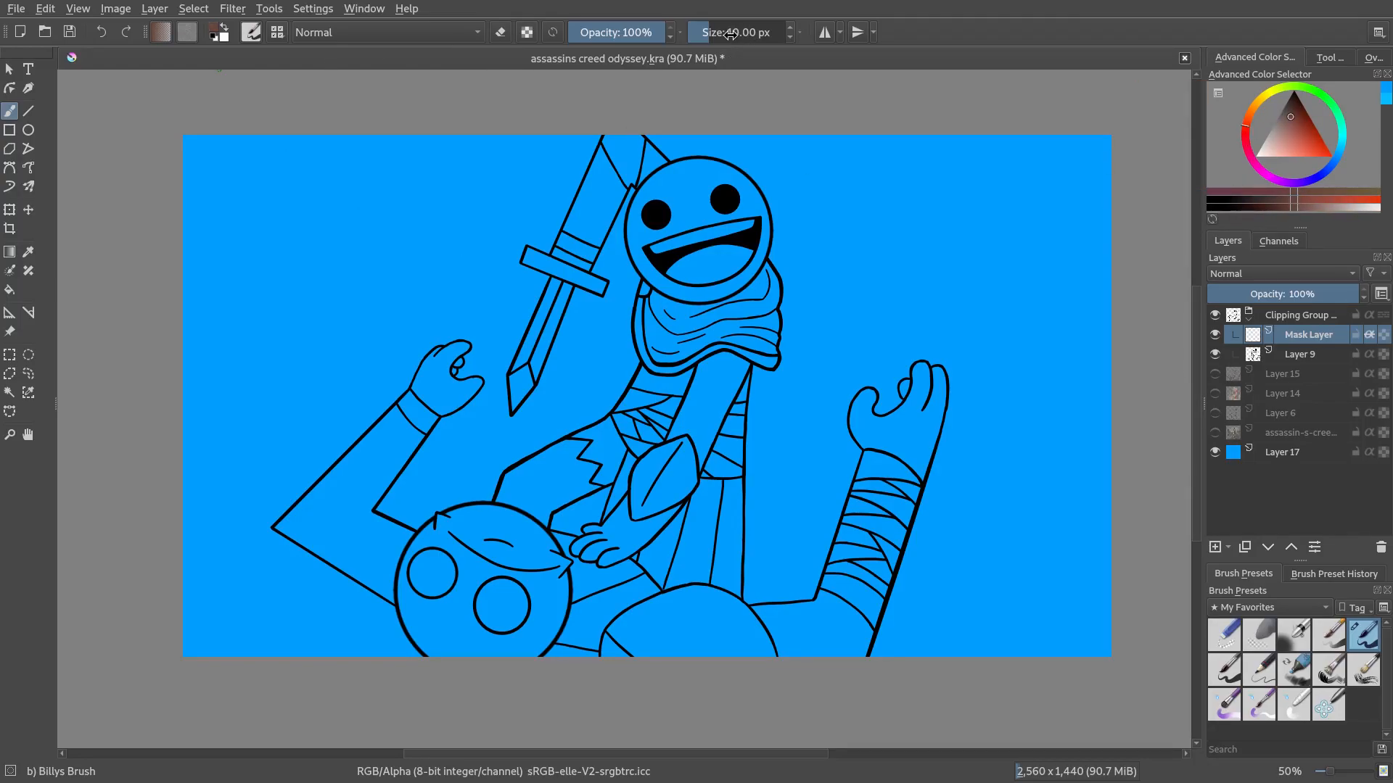
mouse_move(726, 156)
mouse_down()
mouse_move(566, 232)
mouse_move(686, 211)
mouse_move(724, 245)
mouse_move(537, 312)
mouse_move(435, 370)
mouse_move(921, 362)
mouse_move(968, 417)
mouse_up()
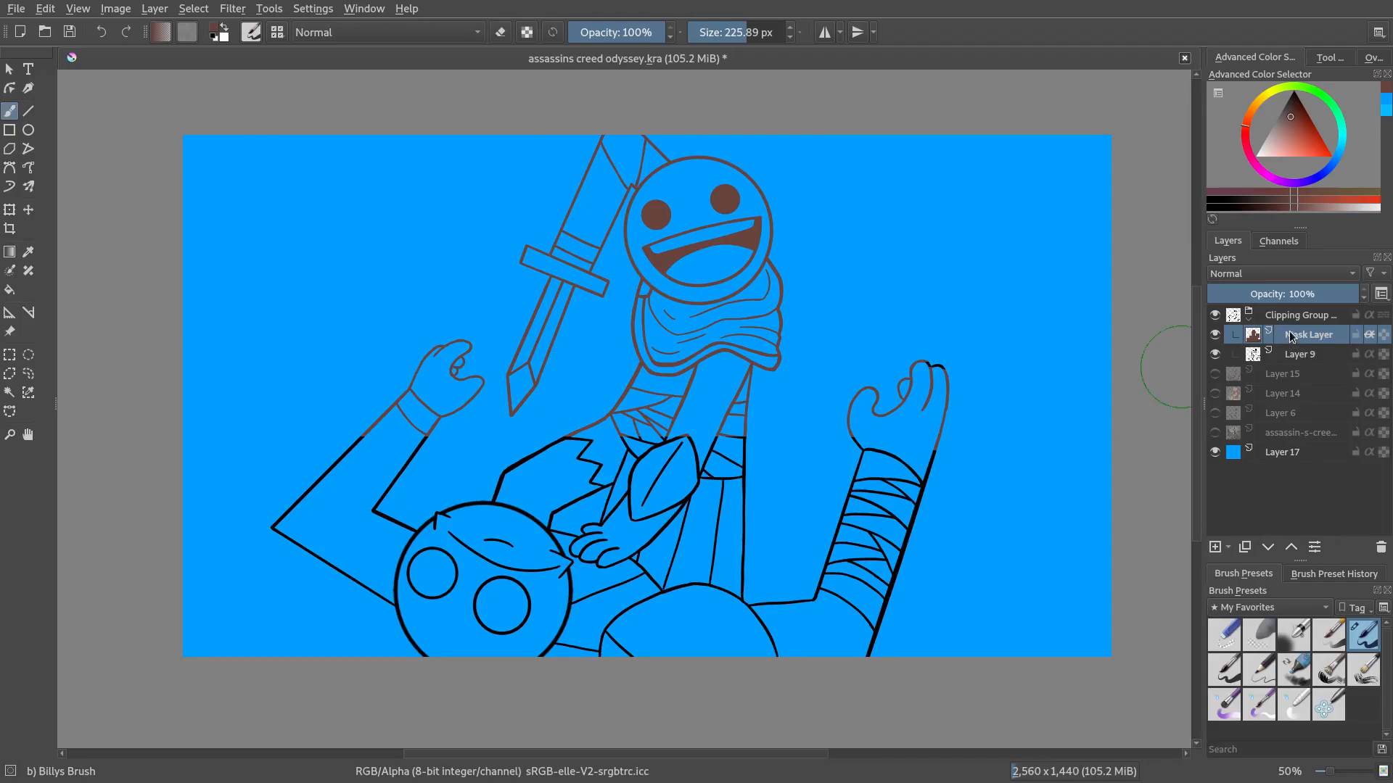
Drag the mask layer out of the clipping group and back into it
drag(1309, 334, 1311, 312)
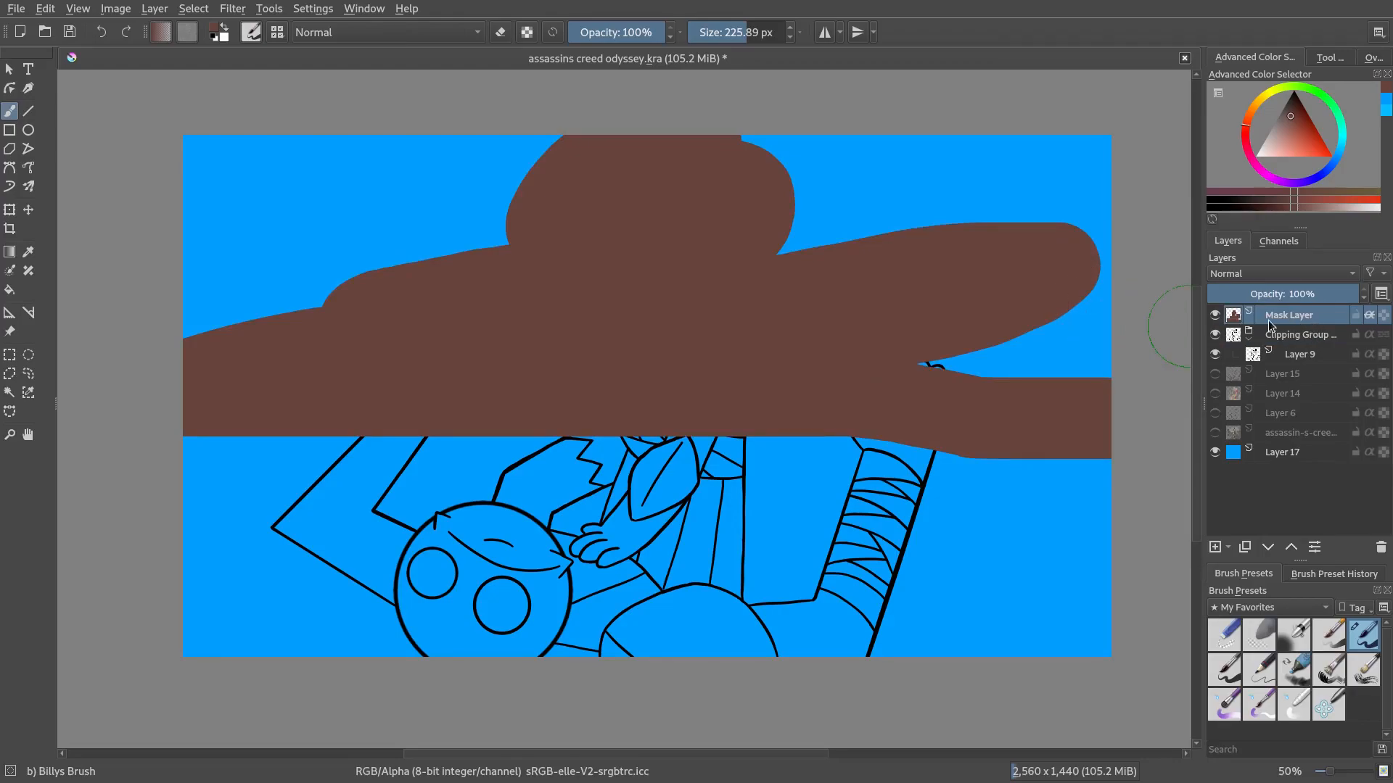
drag(1314, 320, 1268, 327)
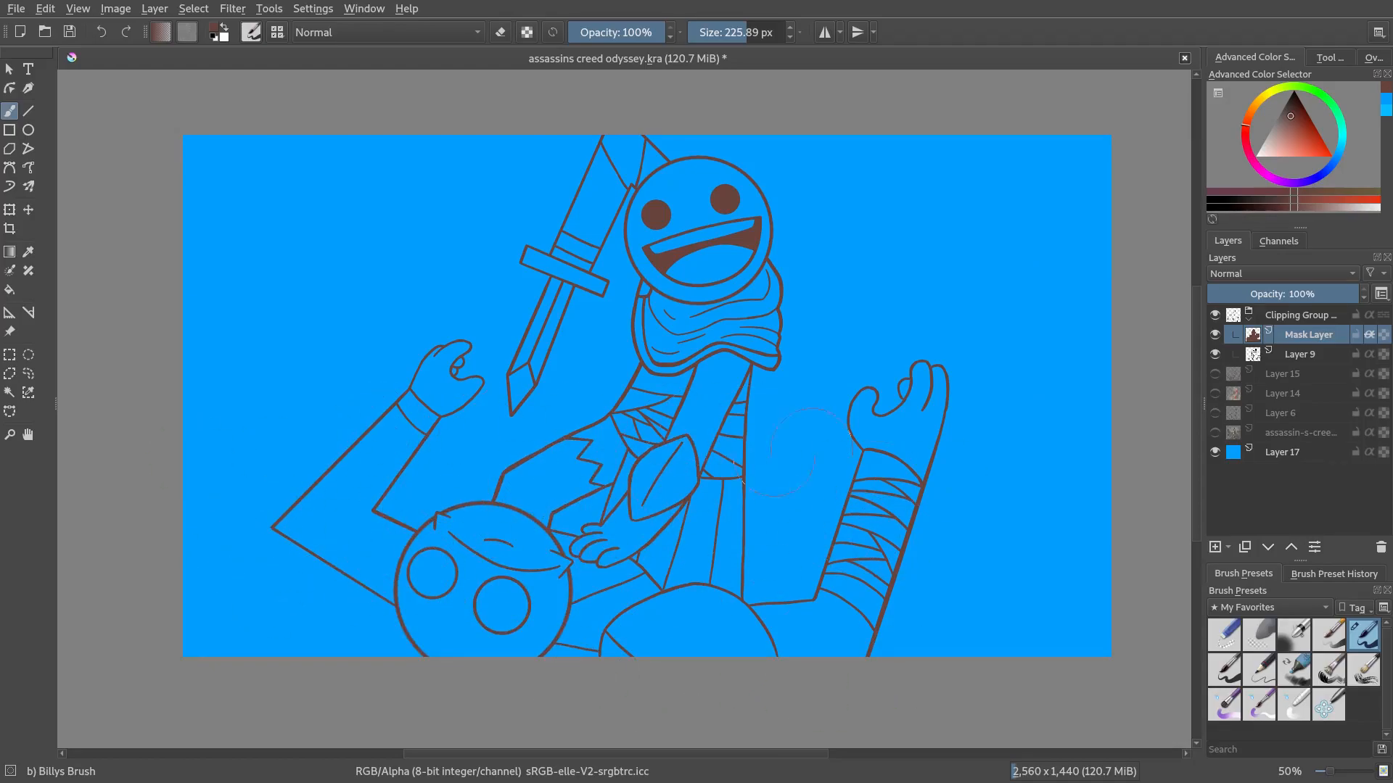
Show the flat colour layer beneath the lineart
scroll(724, 573, down, 2)
scroll(732, 563, up, 2)
click(1217, 394)
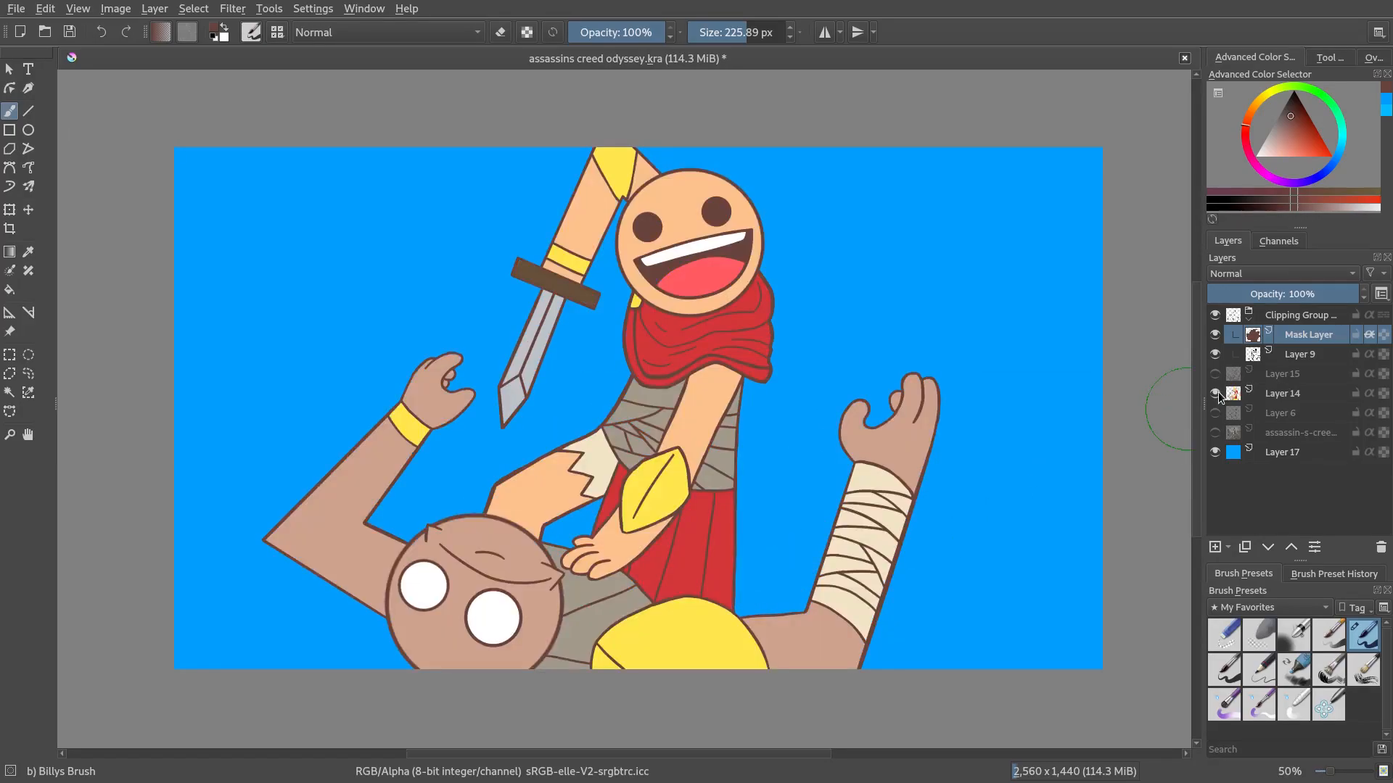
Toggle the mask layer's visibility repeatedly to compare brown and black lines
click(1215, 336)
click(1215, 335)
click(1216, 338)
click(1215, 338)
click(1216, 338)
click(1216, 338)
click(1216, 338)
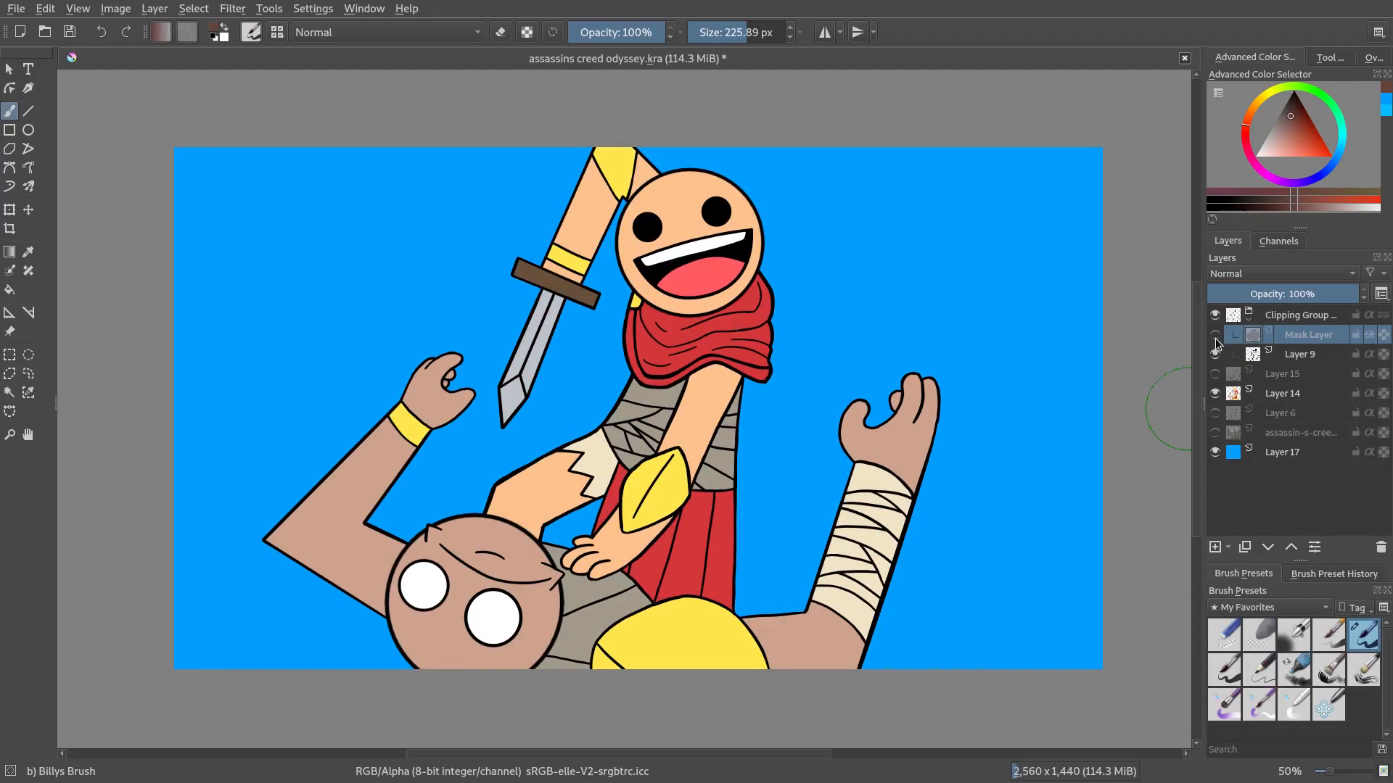
click(1215, 338)
click(1216, 338)
click(1216, 338)
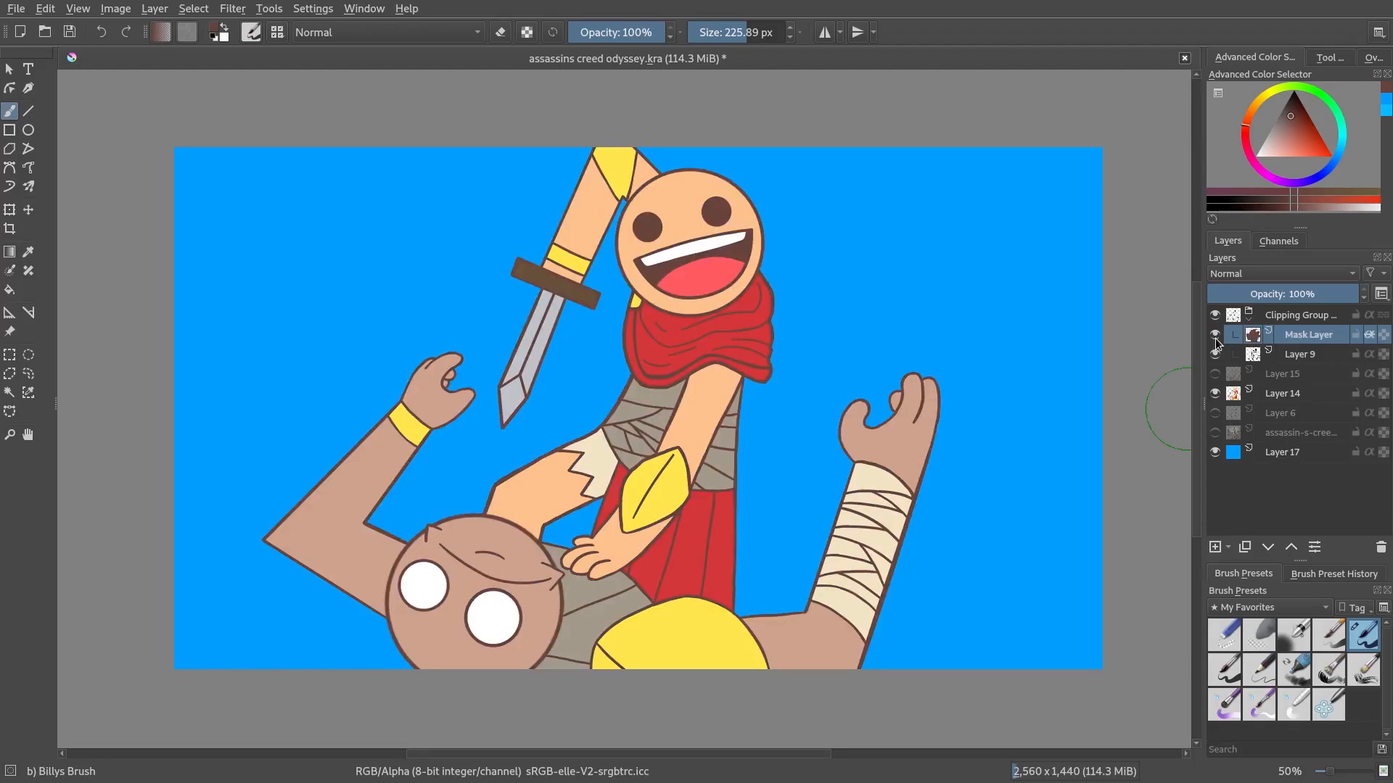
Drag the lineart layer out of the clipping group and remove the group
drag(1280, 354, 1303, 336)
click(1303, 336)
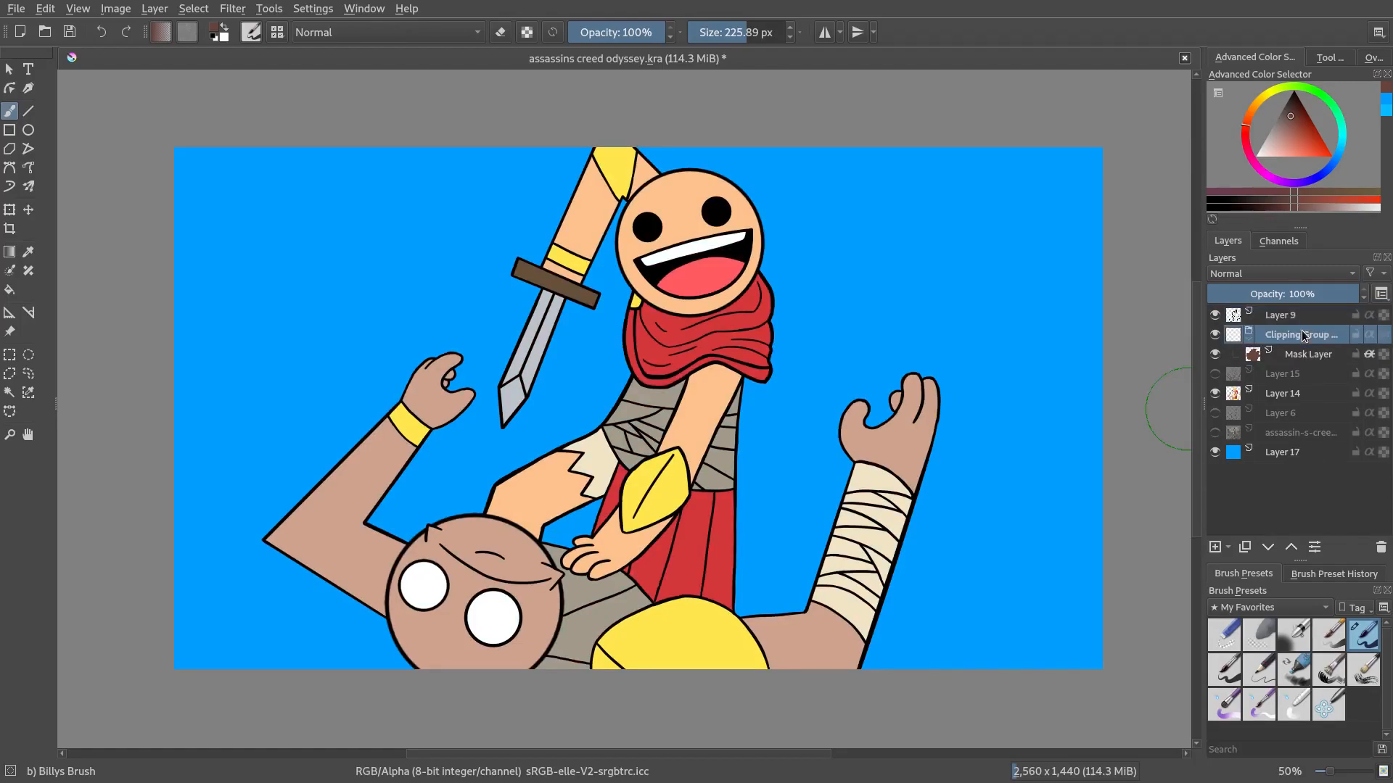
right_click(1304, 336)
click(1224, 459)
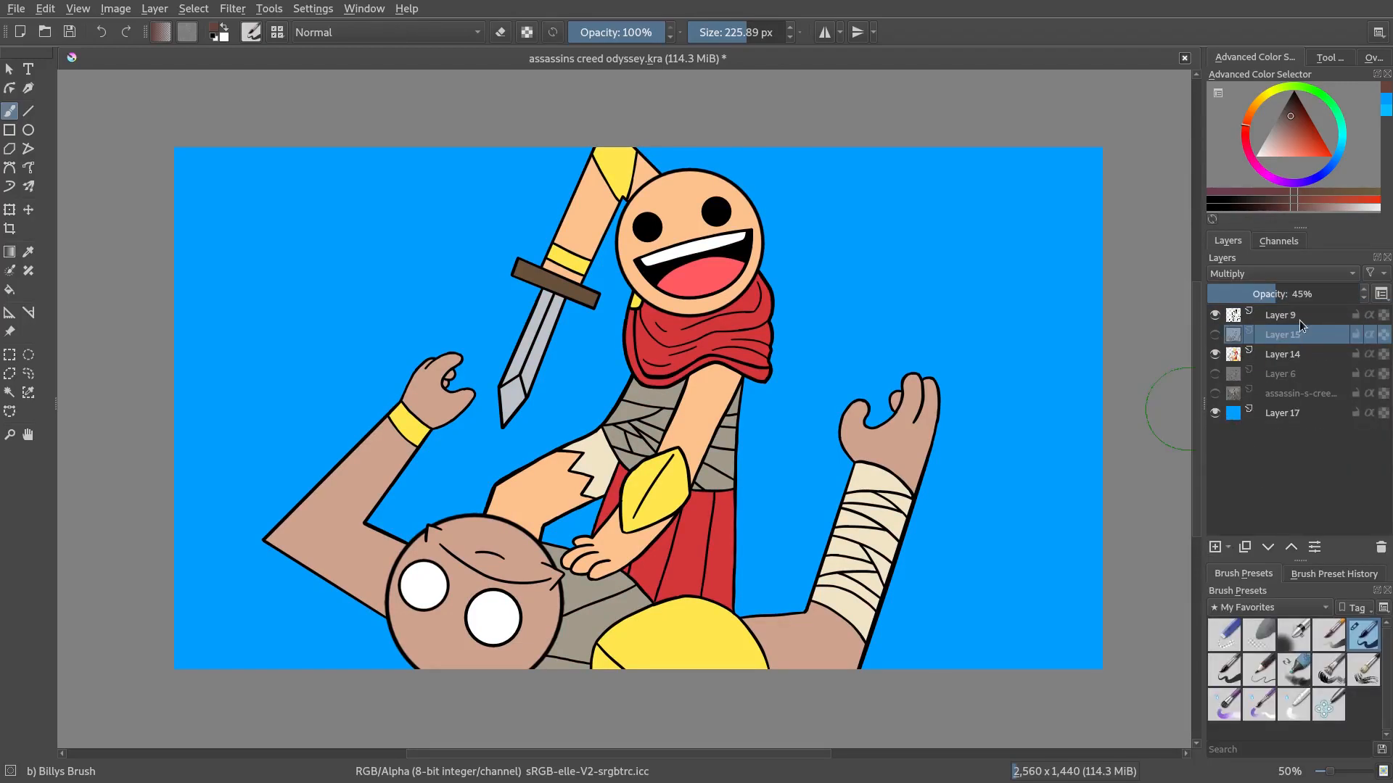
Select the lineart layer and show the colour and shading layers
click(1302, 324)
click(1216, 319)
click(1215, 320)
click(1216, 357)
click(1217, 357)
click(1215, 335)
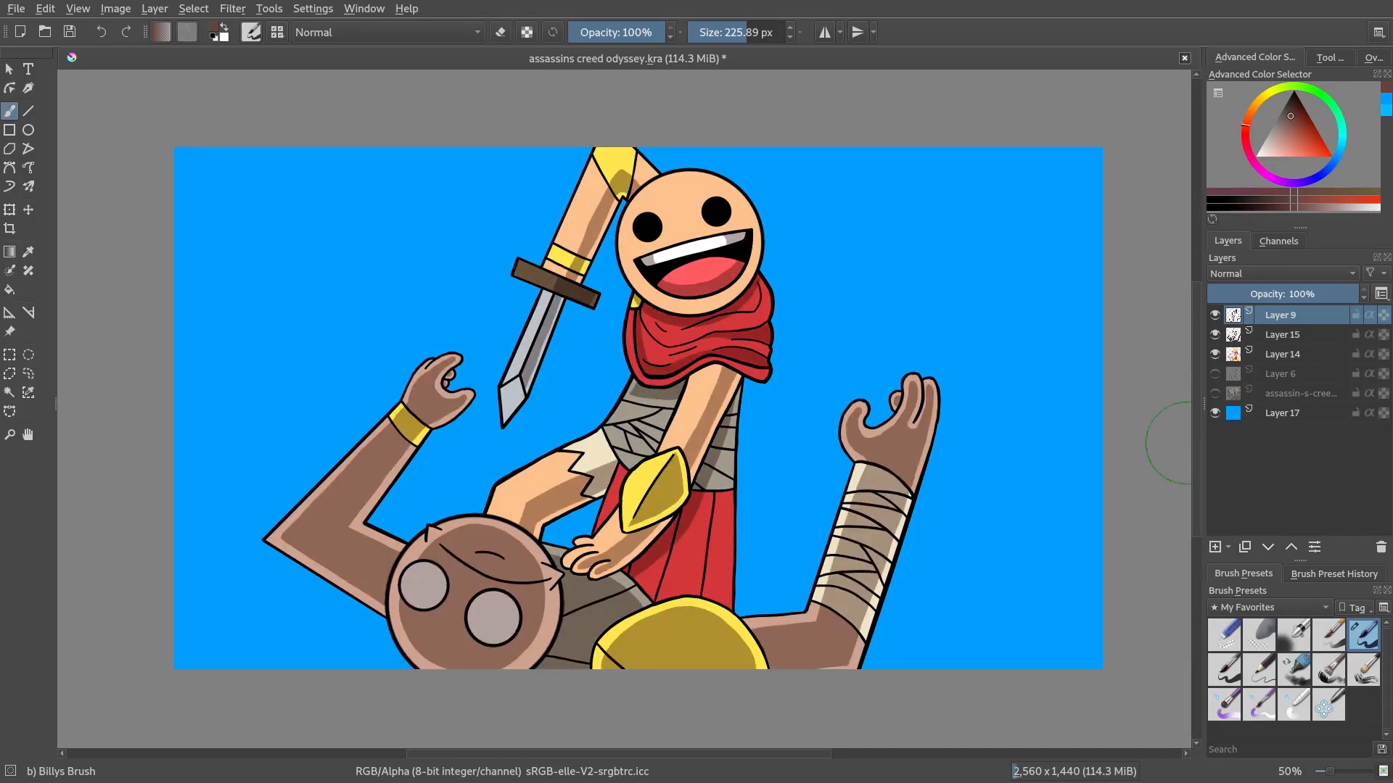
Open the HSV Adjustment filter on the lineart layer, set lightness to 32 and enable Colorize
ctrl+scroll(696, 403, up, 2)
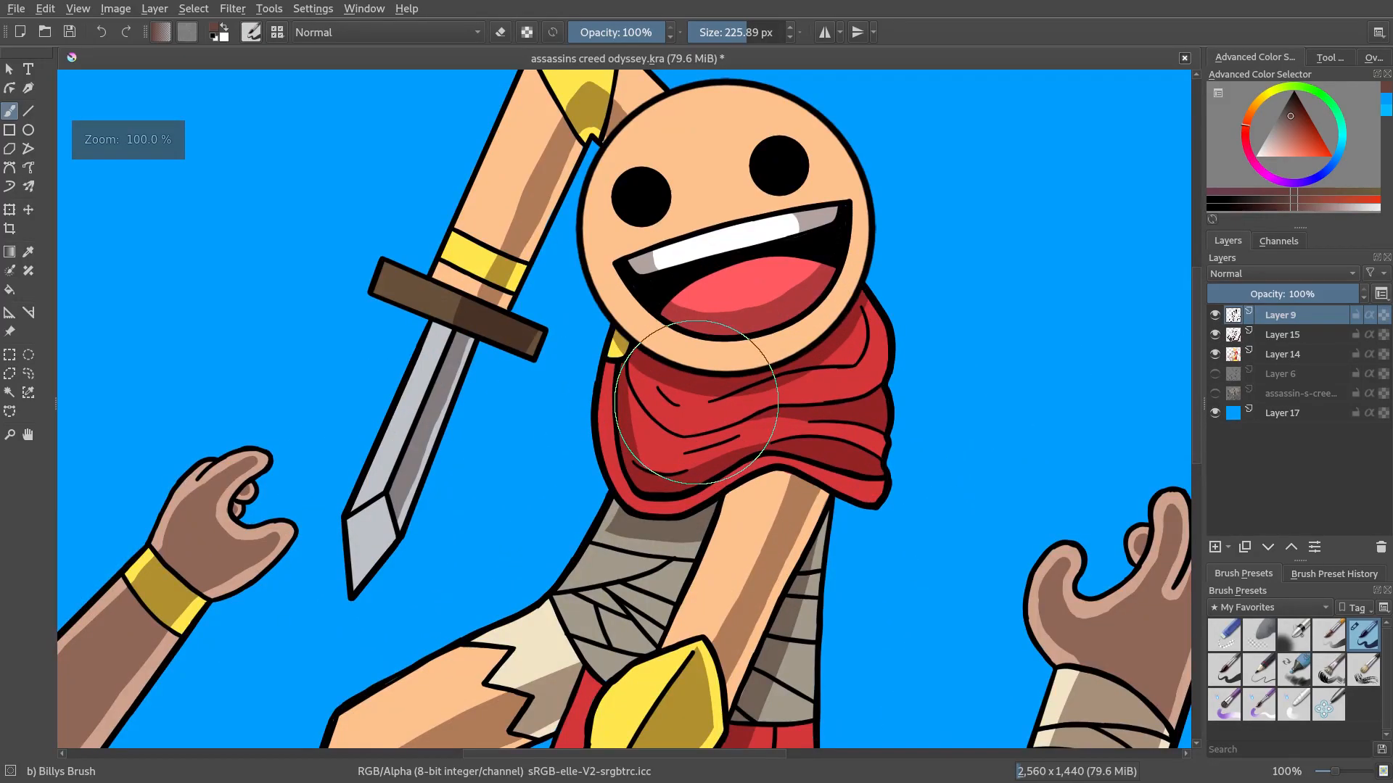
click(1215, 316)
click(1215, 317)
click(268, 8)
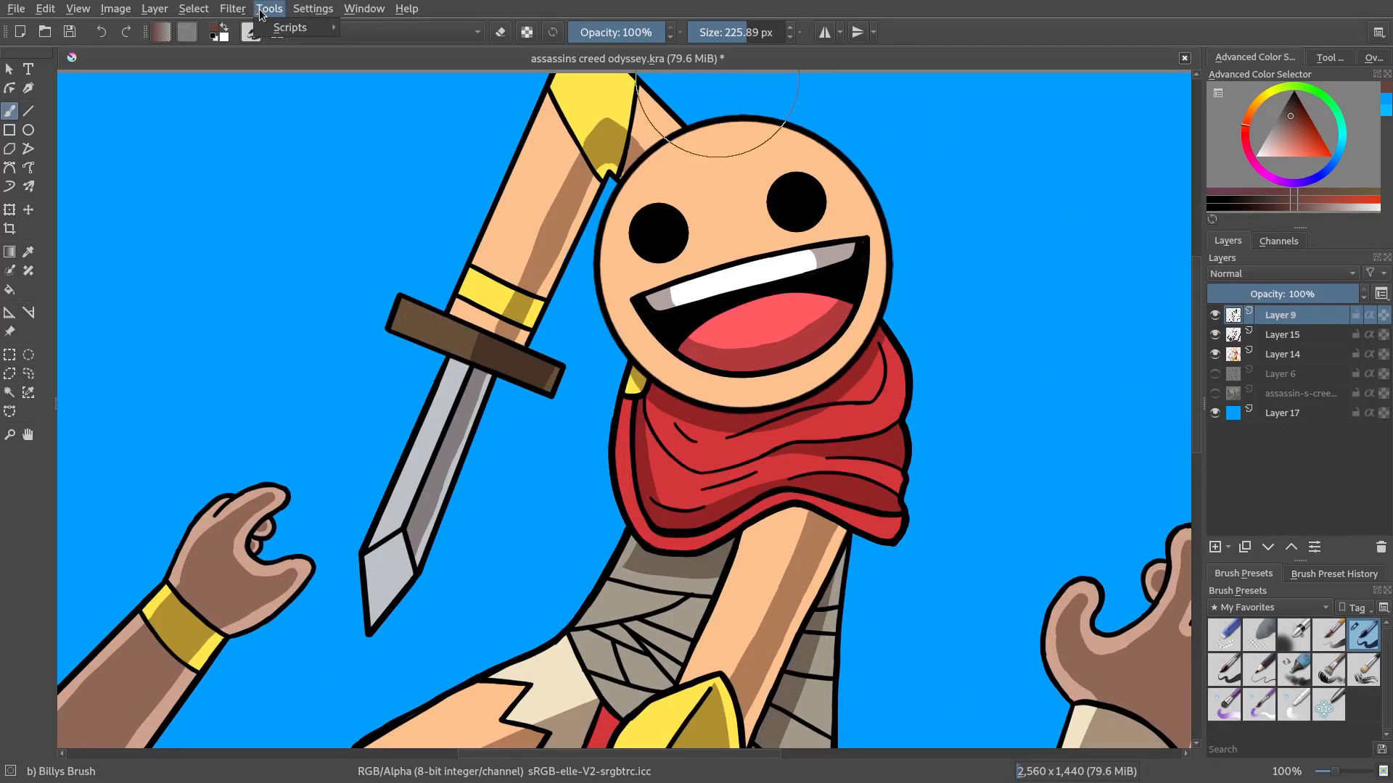
mouse_move(240, 13)
mouse_move(267, 106)
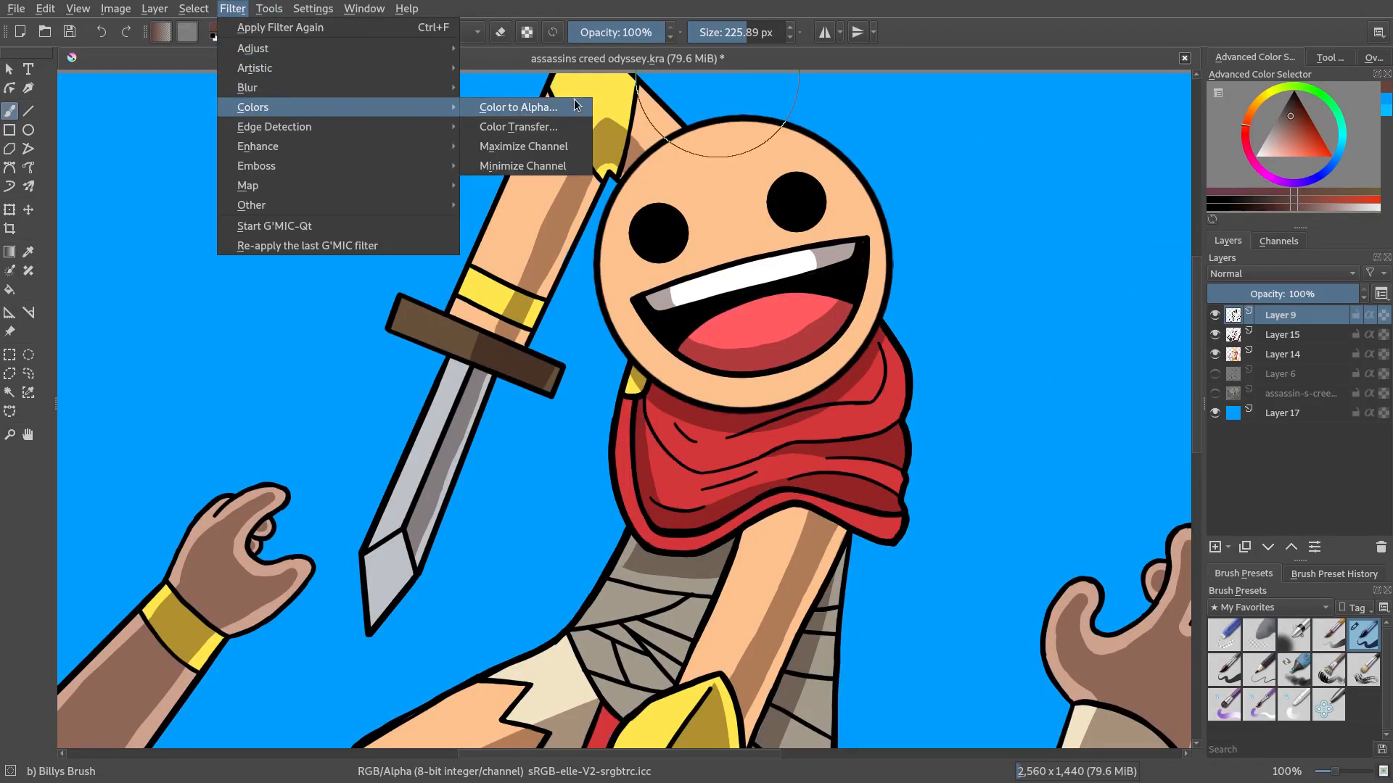
mouse_move(314, 10)
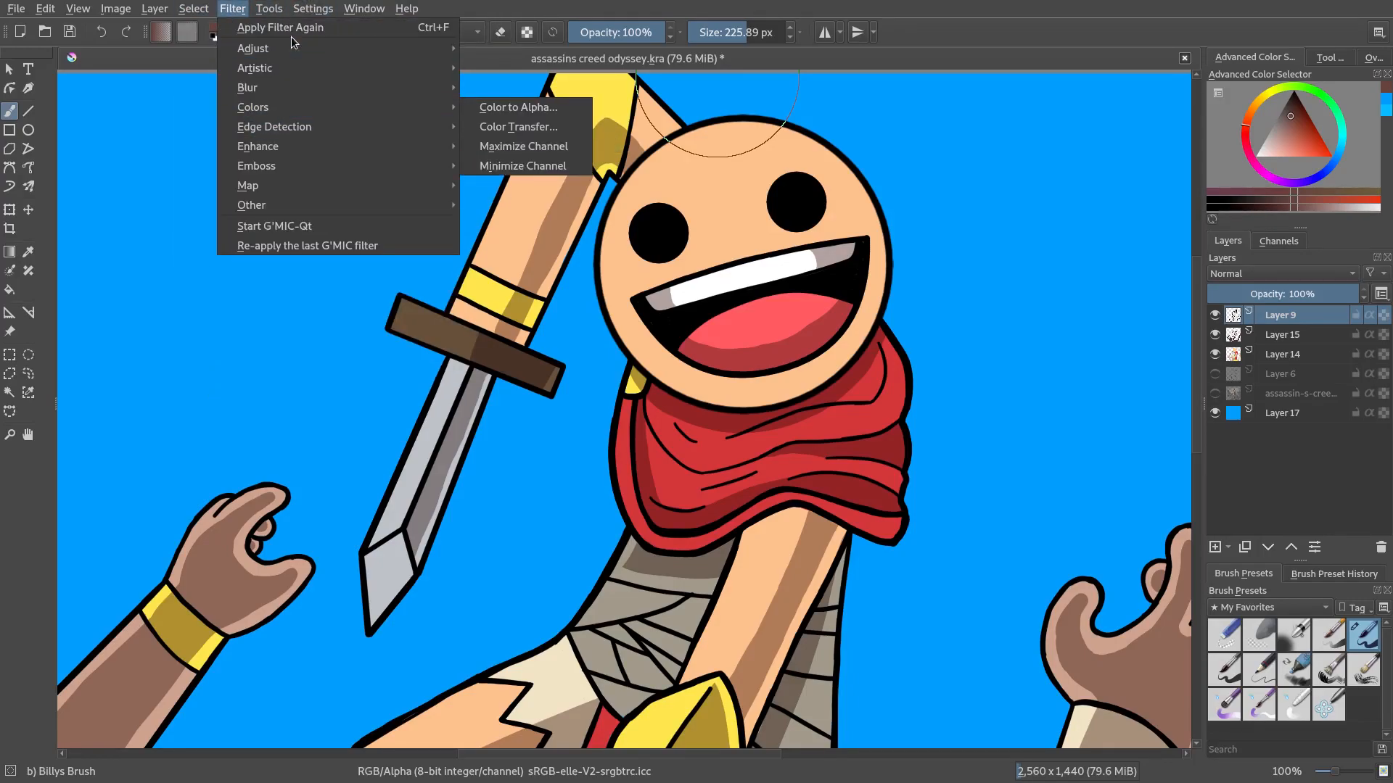
mouse_move(293, 50)
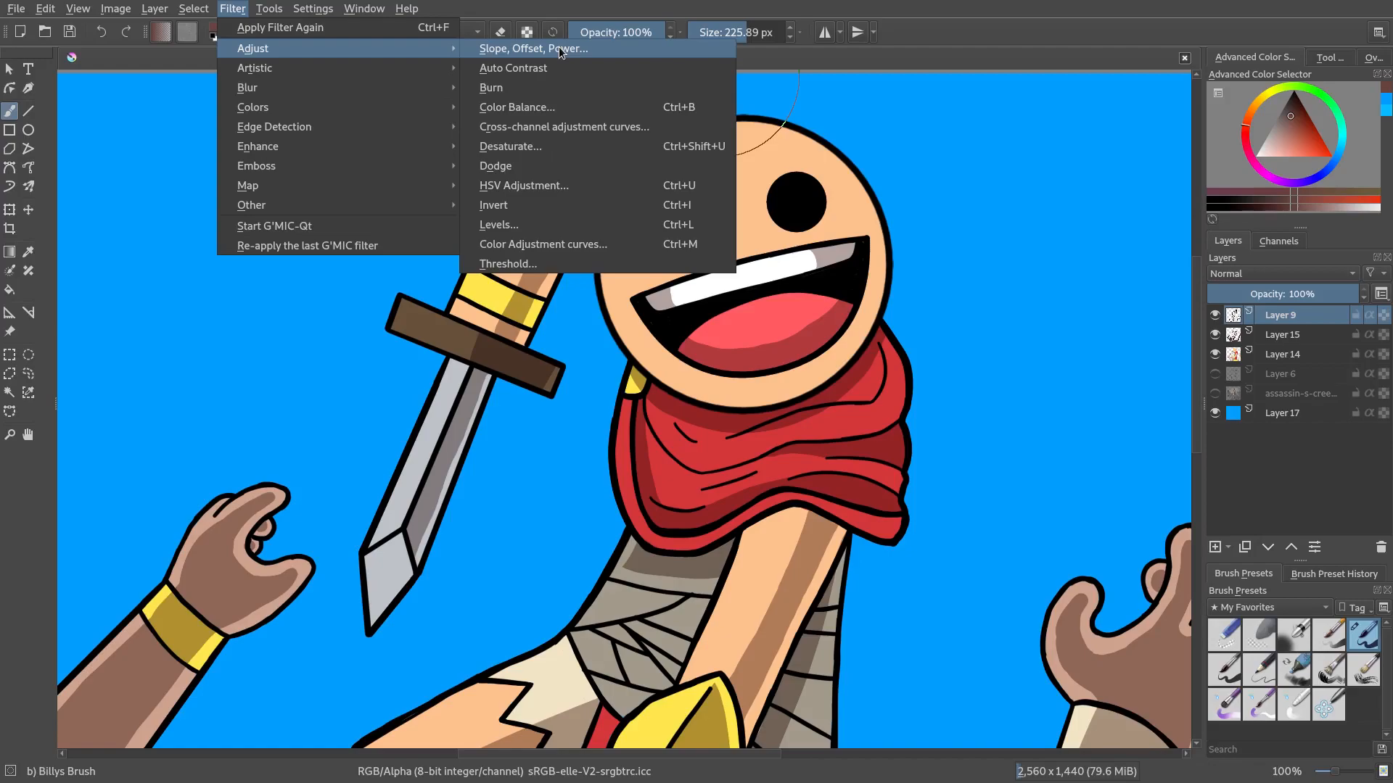
click(568, 191)
drag(1099, 418, 1133, 418)
click(1003, 437)
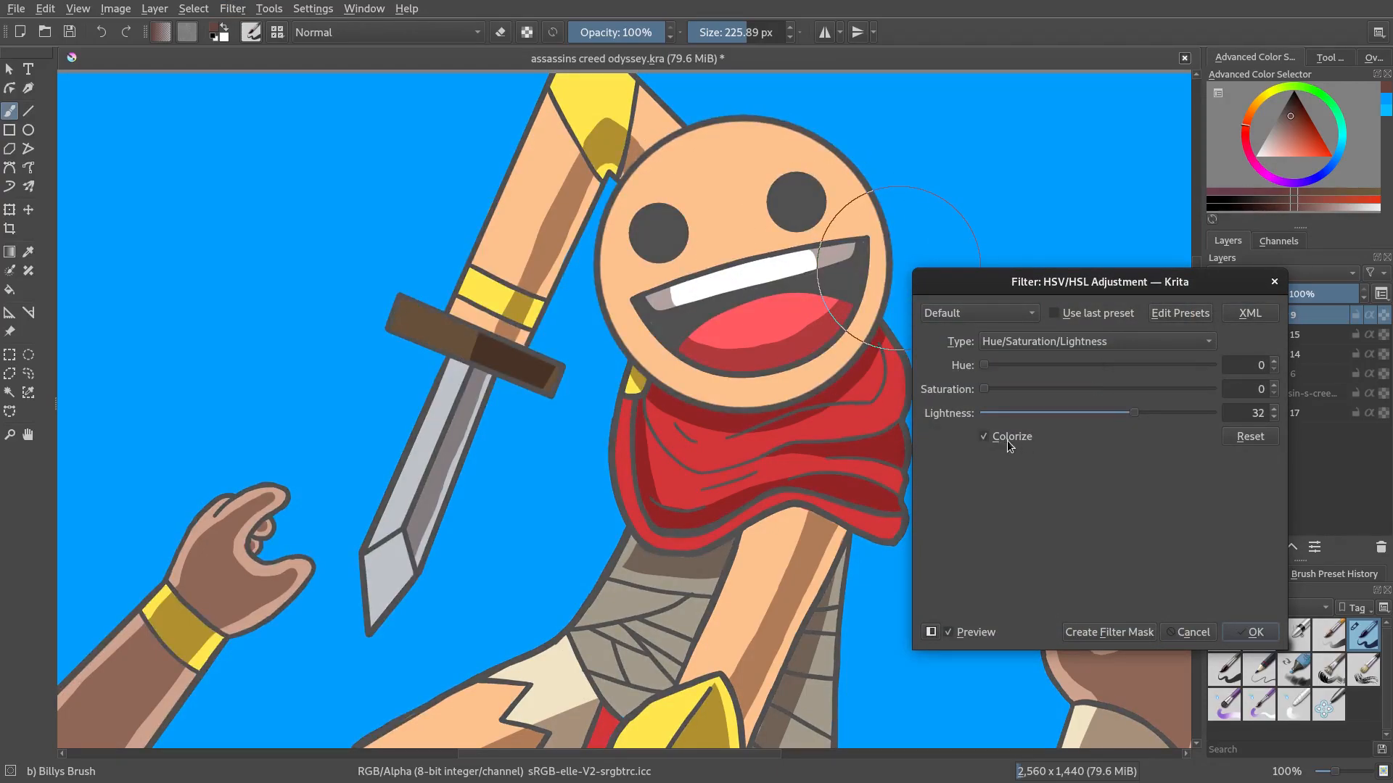
Try colorizing the lineart with saturation 59, testing hue values 311 and 103
drag(984, 389, 1118, 395)
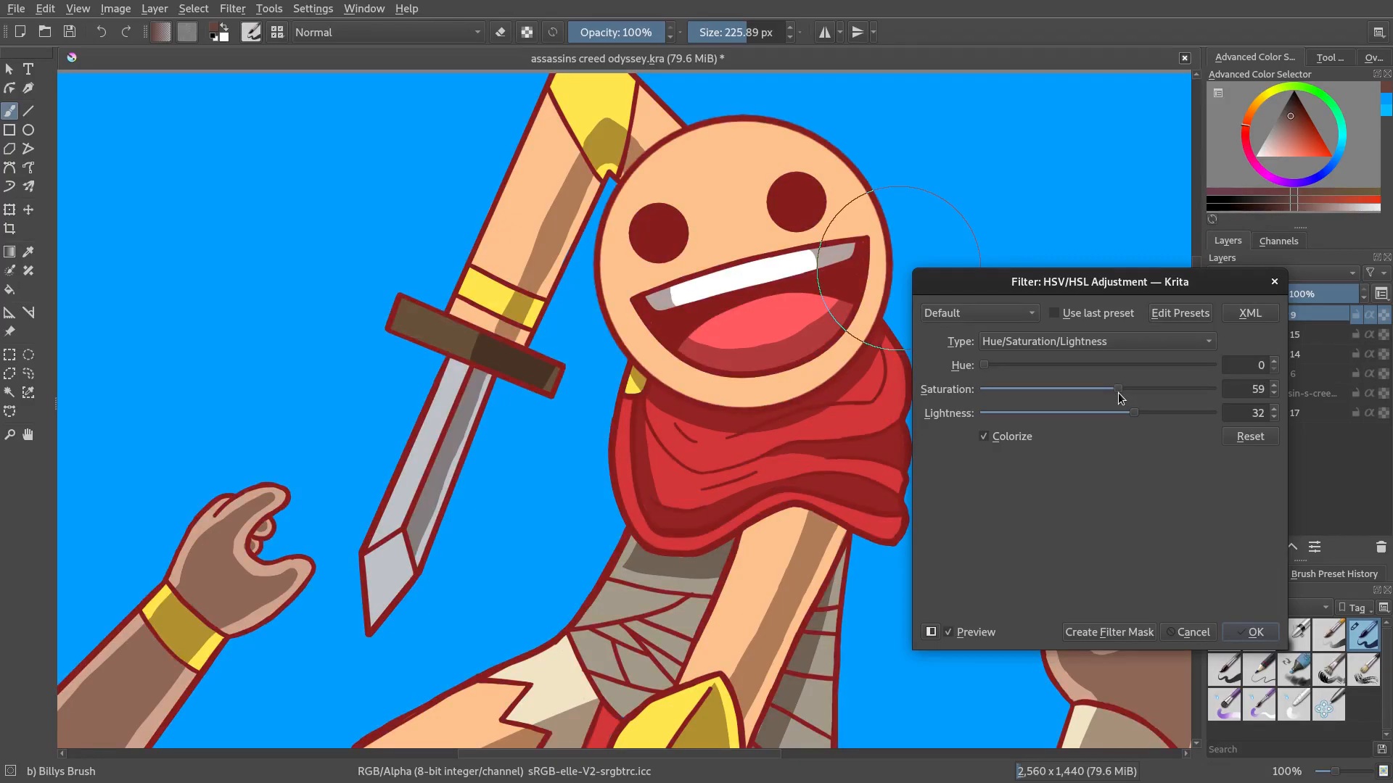
scroll(809, 513, down, 2)
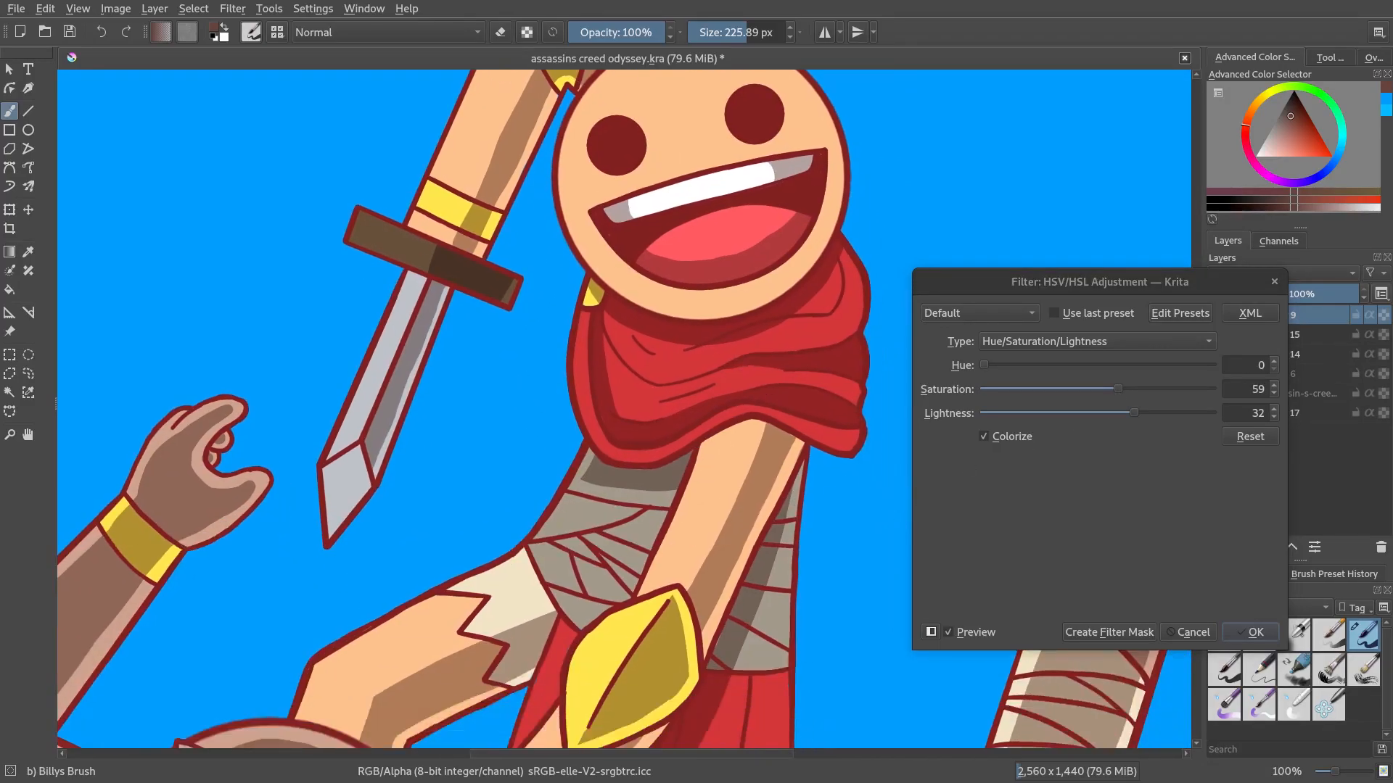
drag(992, 368, 1180, 366)
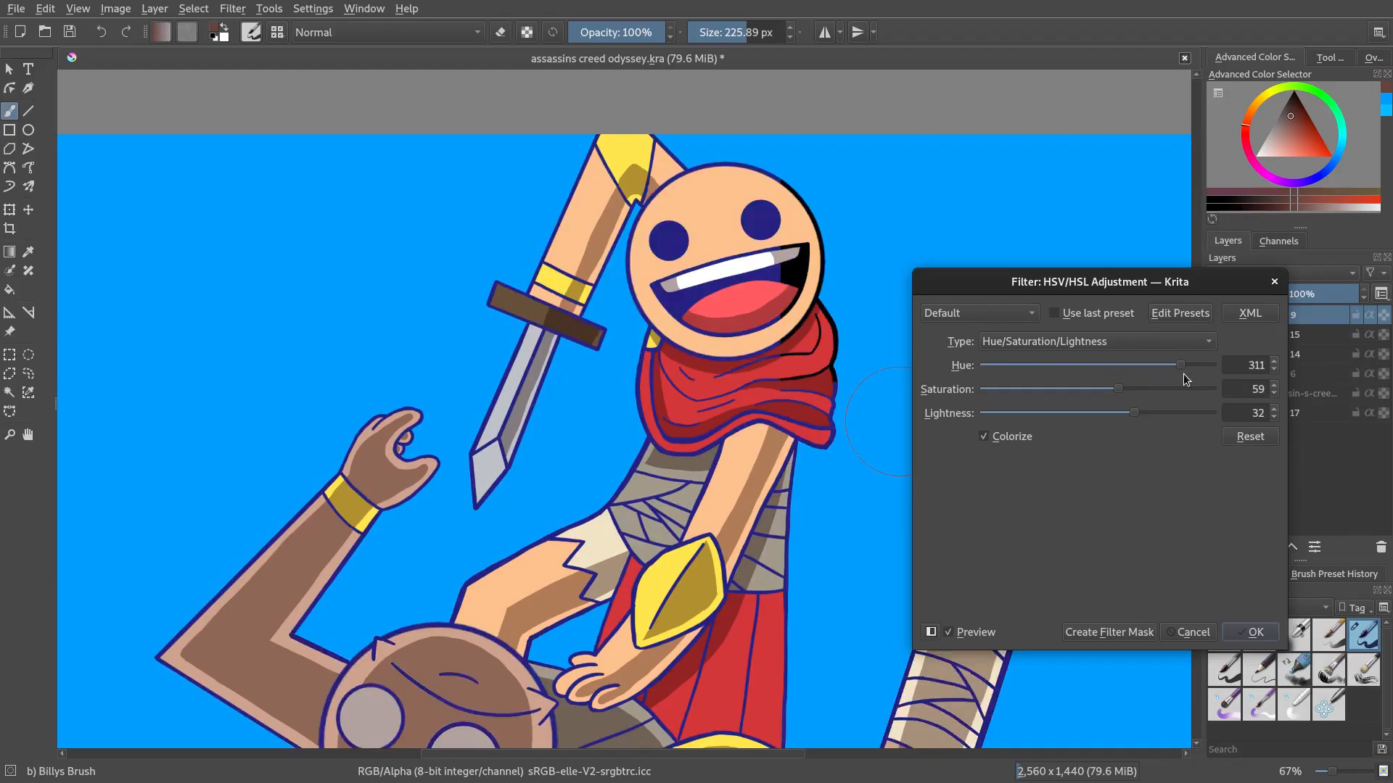
scroll(693, 453, down, 3)
scroll(693, 453, up, 3)
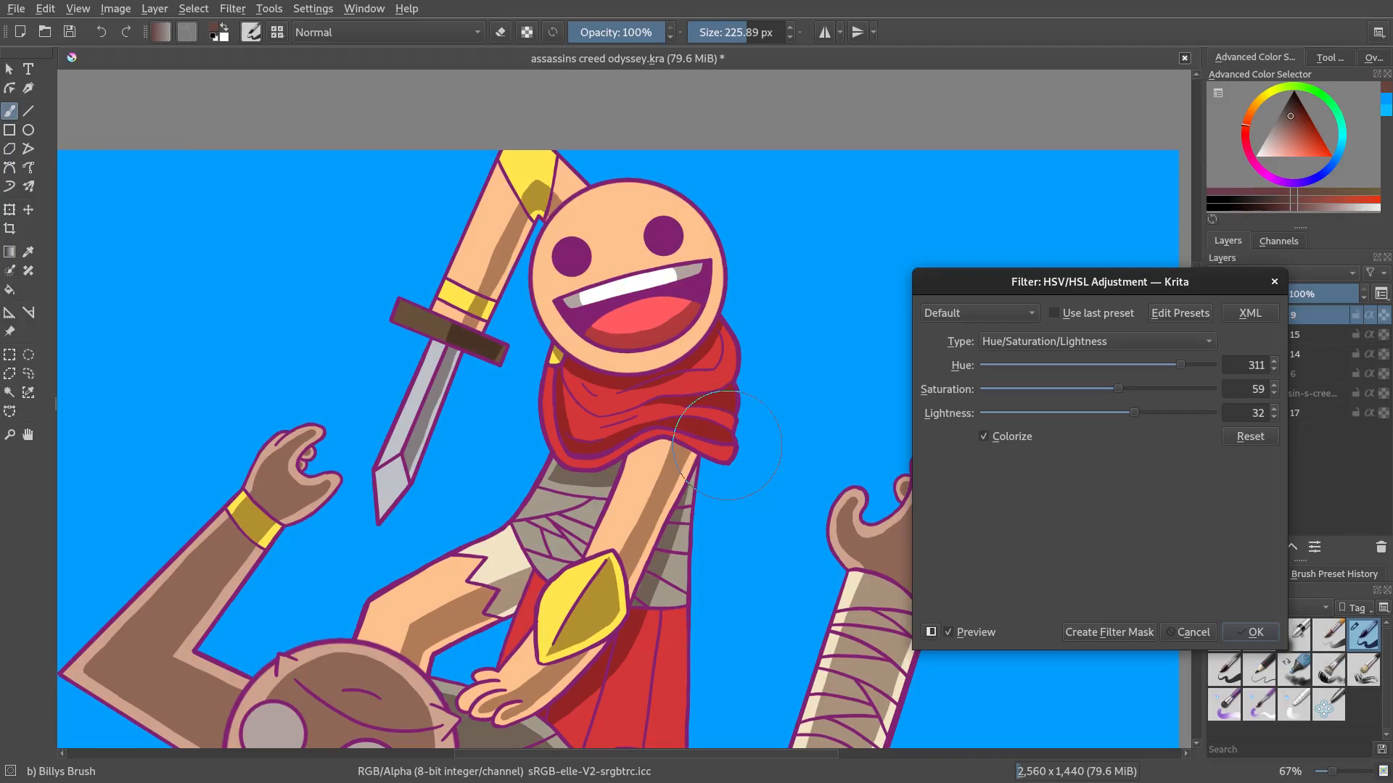
drag(1181, 364, 1051, 368)
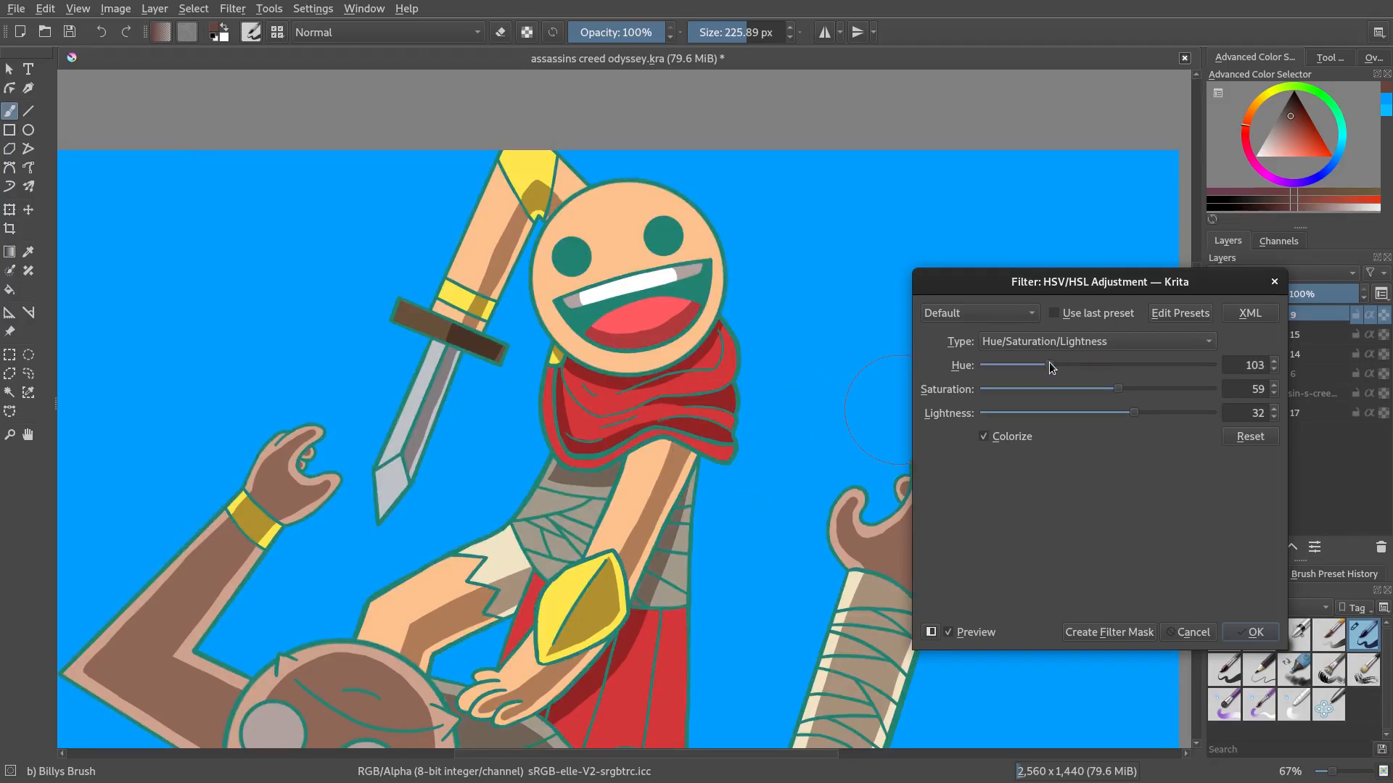
scroll(718, 479, down, 3)
scroll(718, 478, up, 1)
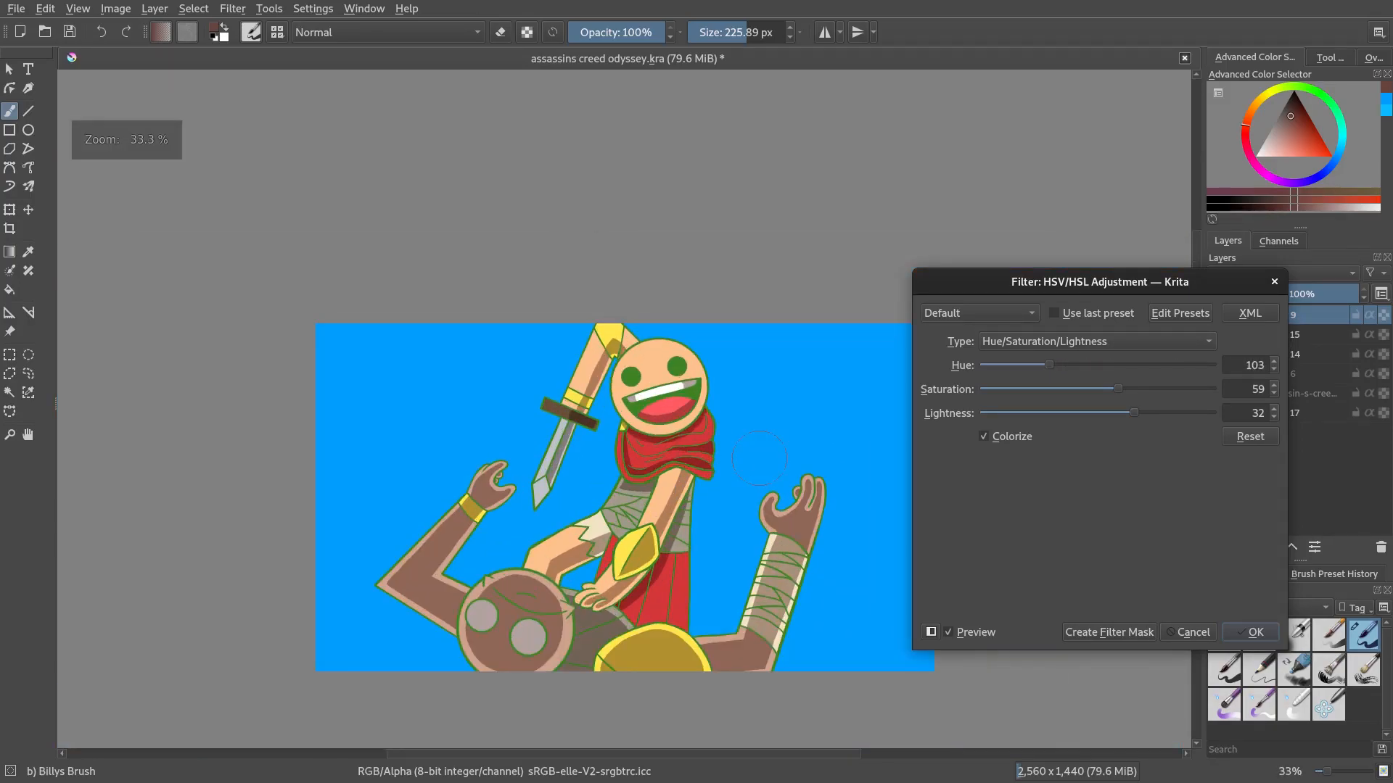
scroll(722, 485, up, 2)
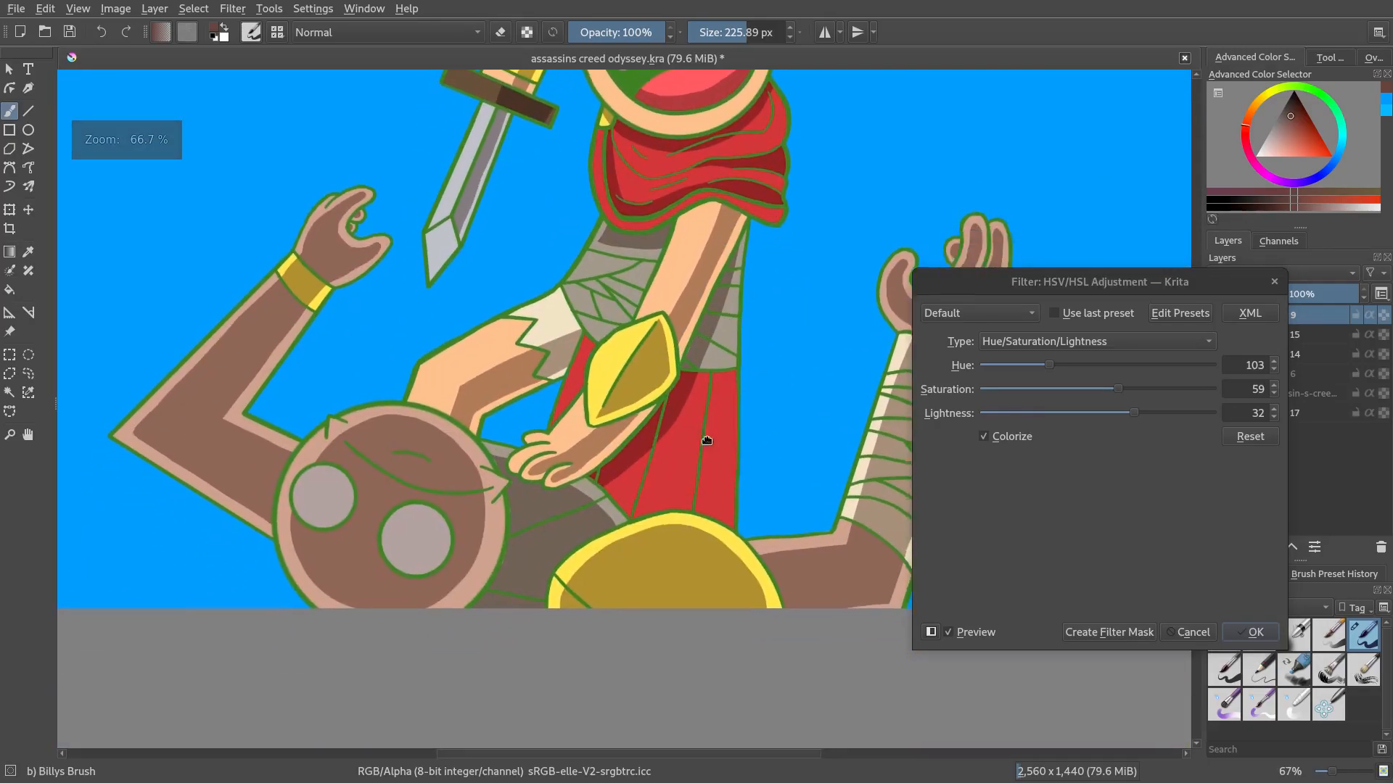
Try lowering the colorized lineart's lightness to 22 and inspect the line colour up close
mouse_move(1136, 419)
mouse_down()
mouse_move(1081, 419)
mouse_move(1192, 419)
mouse_move(1057, 429)
mouse_move(1122, 417)
mouse_up()
key(minus)
key(plus)
key(plus)
key(plus)
key(plus)
key(plus)
key(plus)
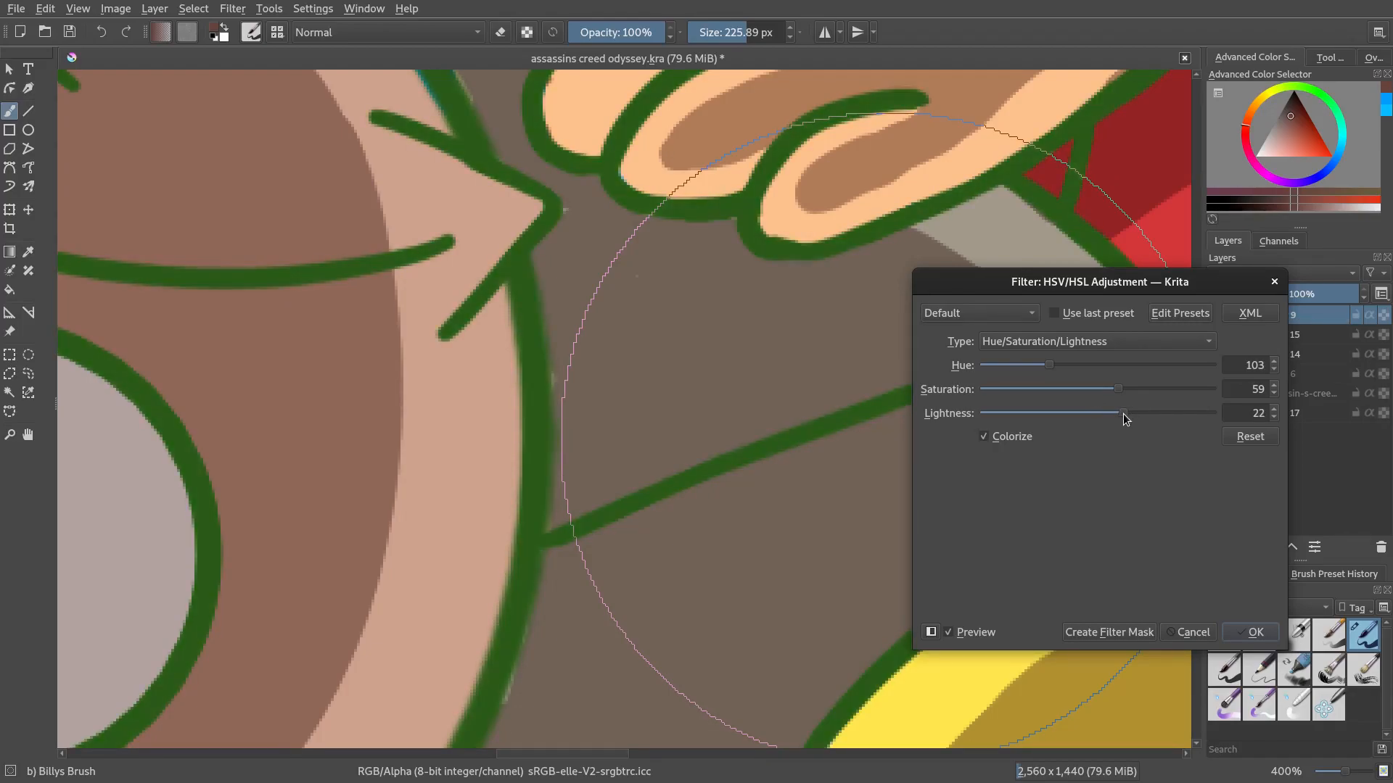
scroll(728, 457, down, 7)
scroll(728, 457, up, 3)
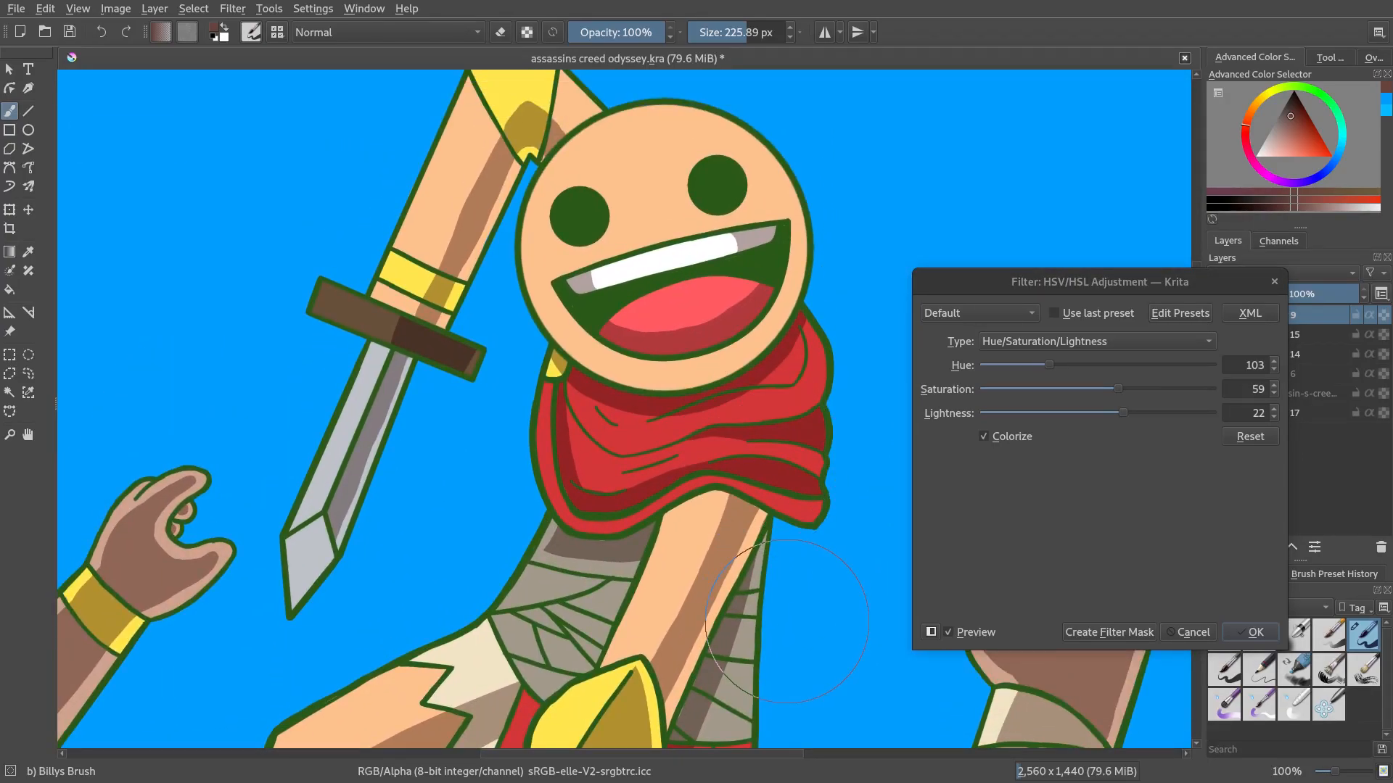
scroll(787, 622, down, 4)
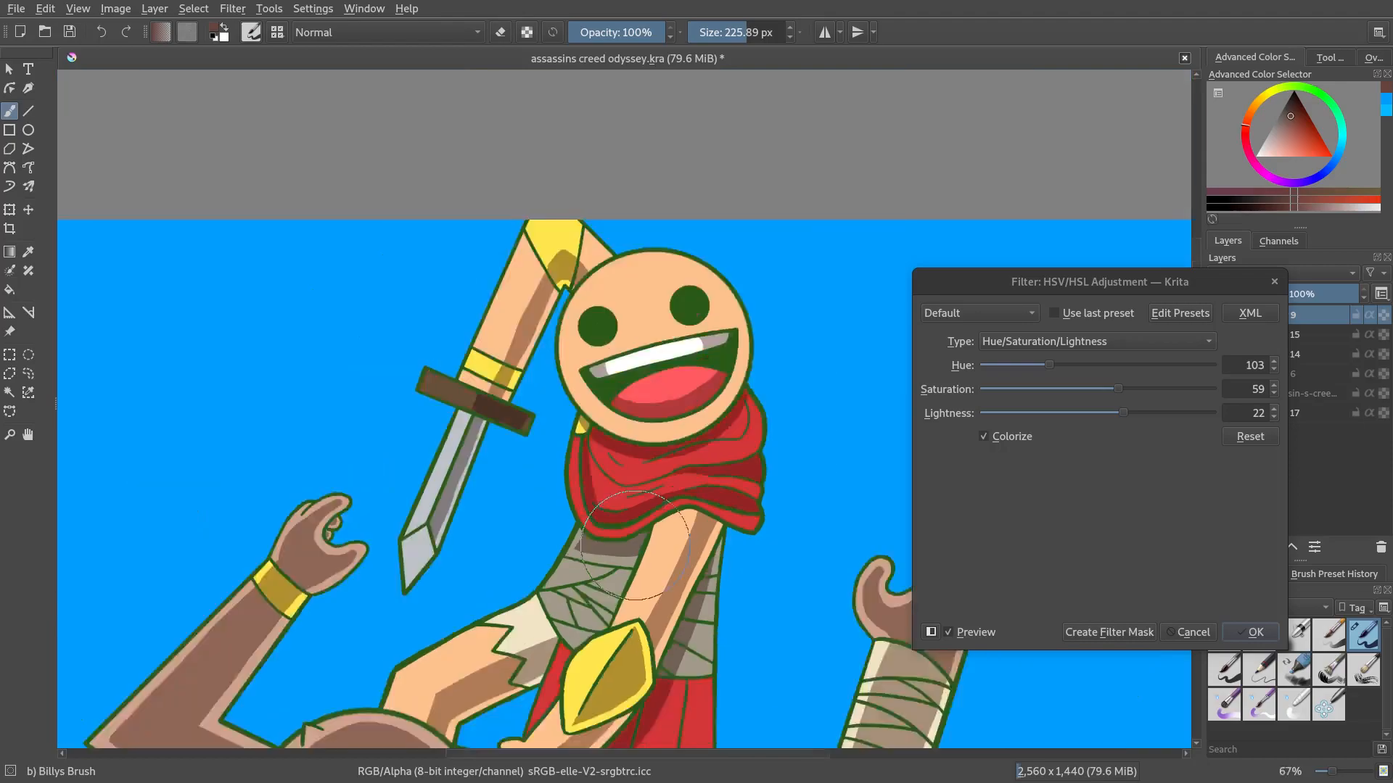
scroll(662, 528, up, 4)
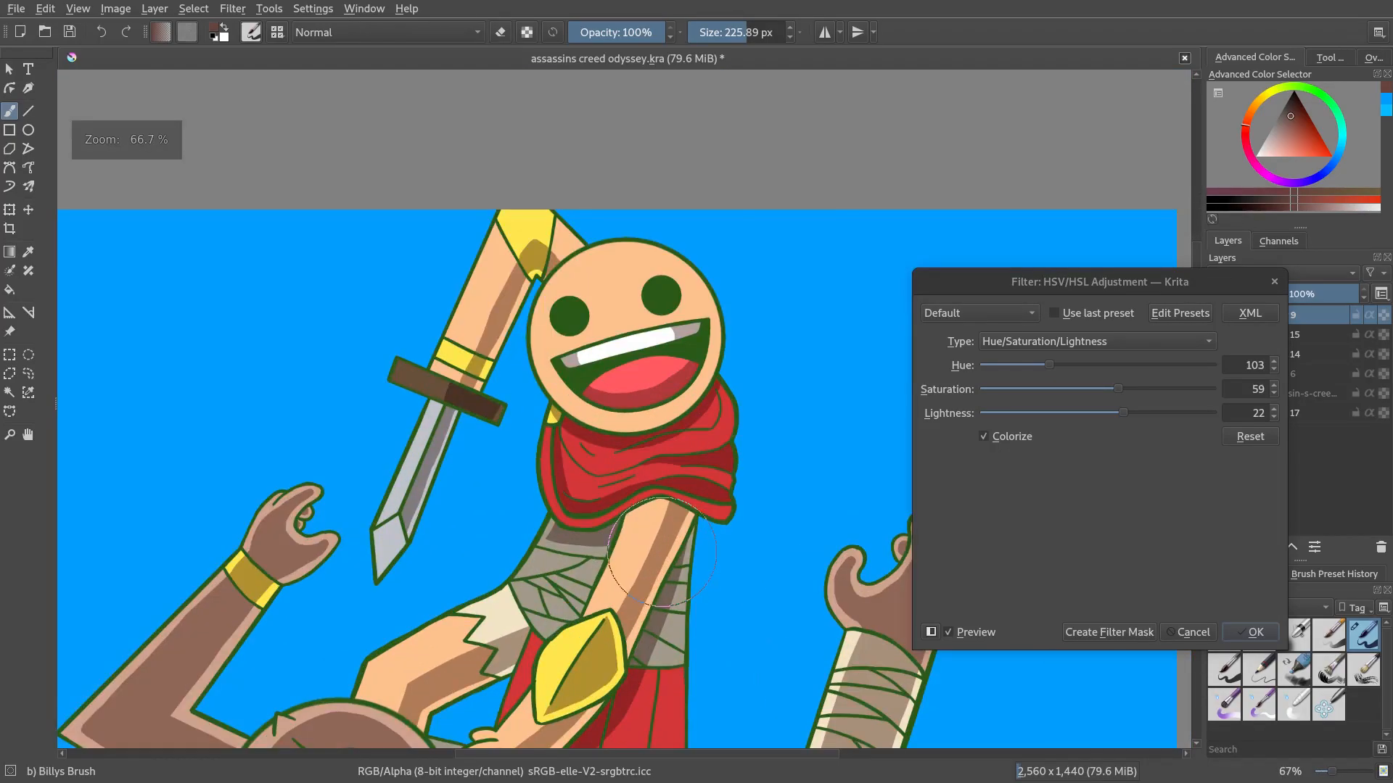
drag(682, 485, 757, 470)
Try hues 19, 298, 211 and 324 with saturation 68 and lightness 49, then cancel the HSV adjustment
drag(1050, 366, 995, 368)
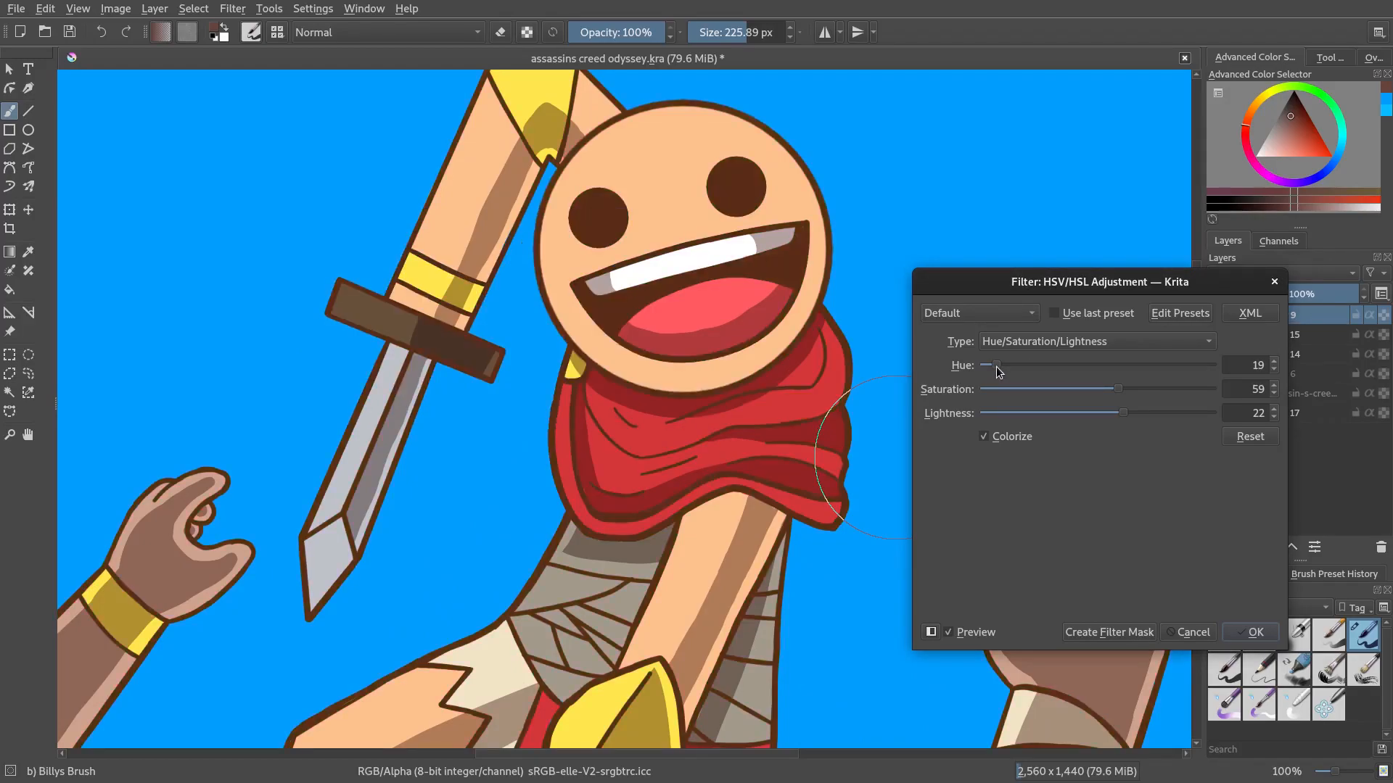
drag(1124, 418, 1128, 419)
drag(1001, 368, 1098, 394)
scroll(691, 477, down, 3)
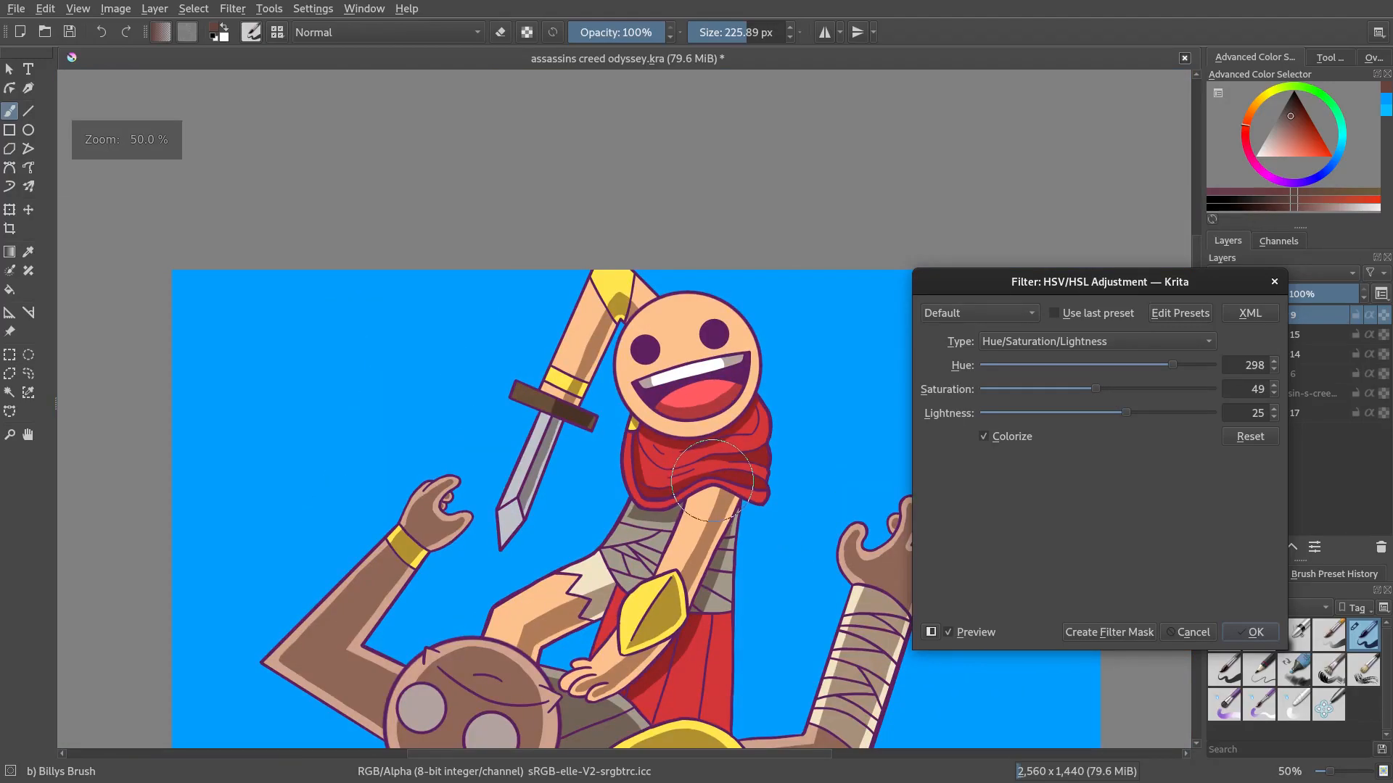
scroll(874, 475, up, 2)
drag(1173, 365, 1117, 365)
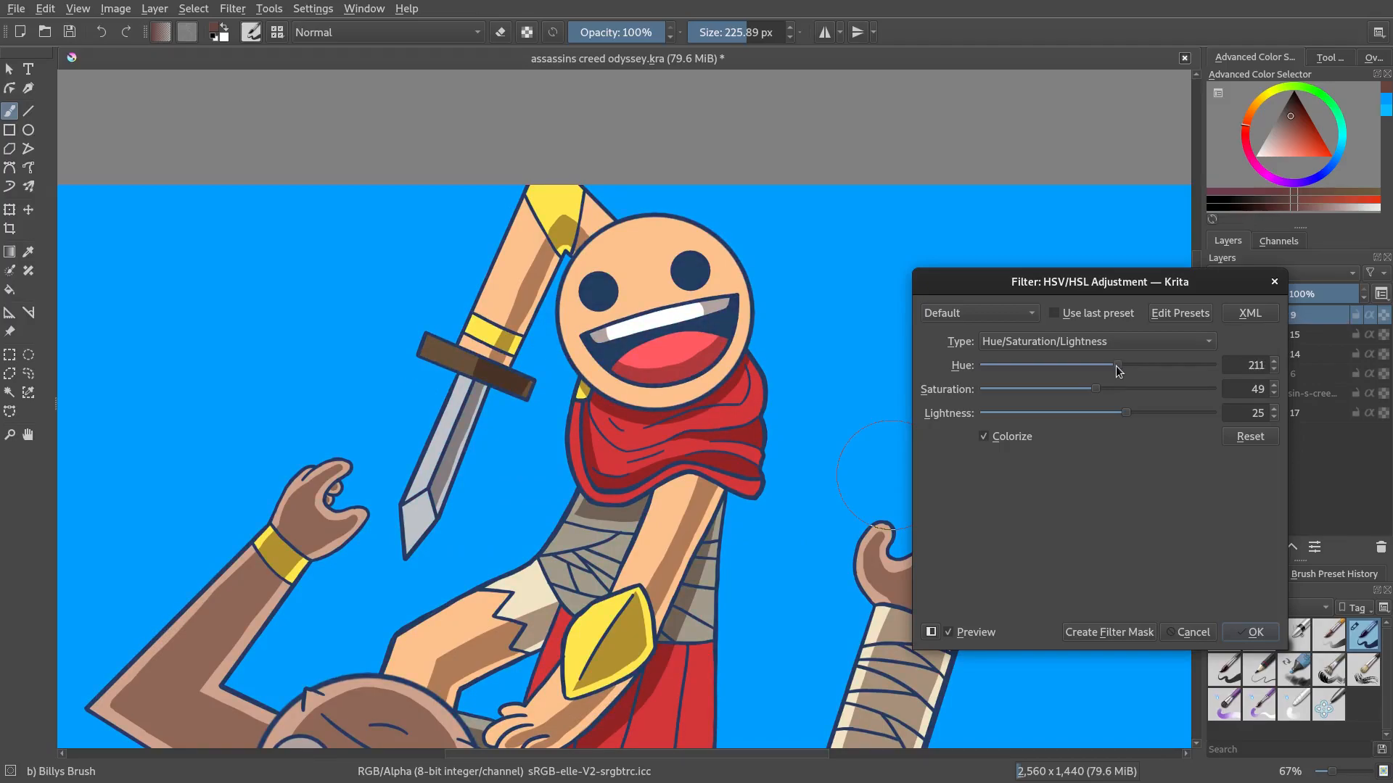
scroll(729, 487, down, 2)
scroll(765, 486, up, 2)
drag(1117, 366, 1191, 376)
drag(1098, 390, 1155, 412)
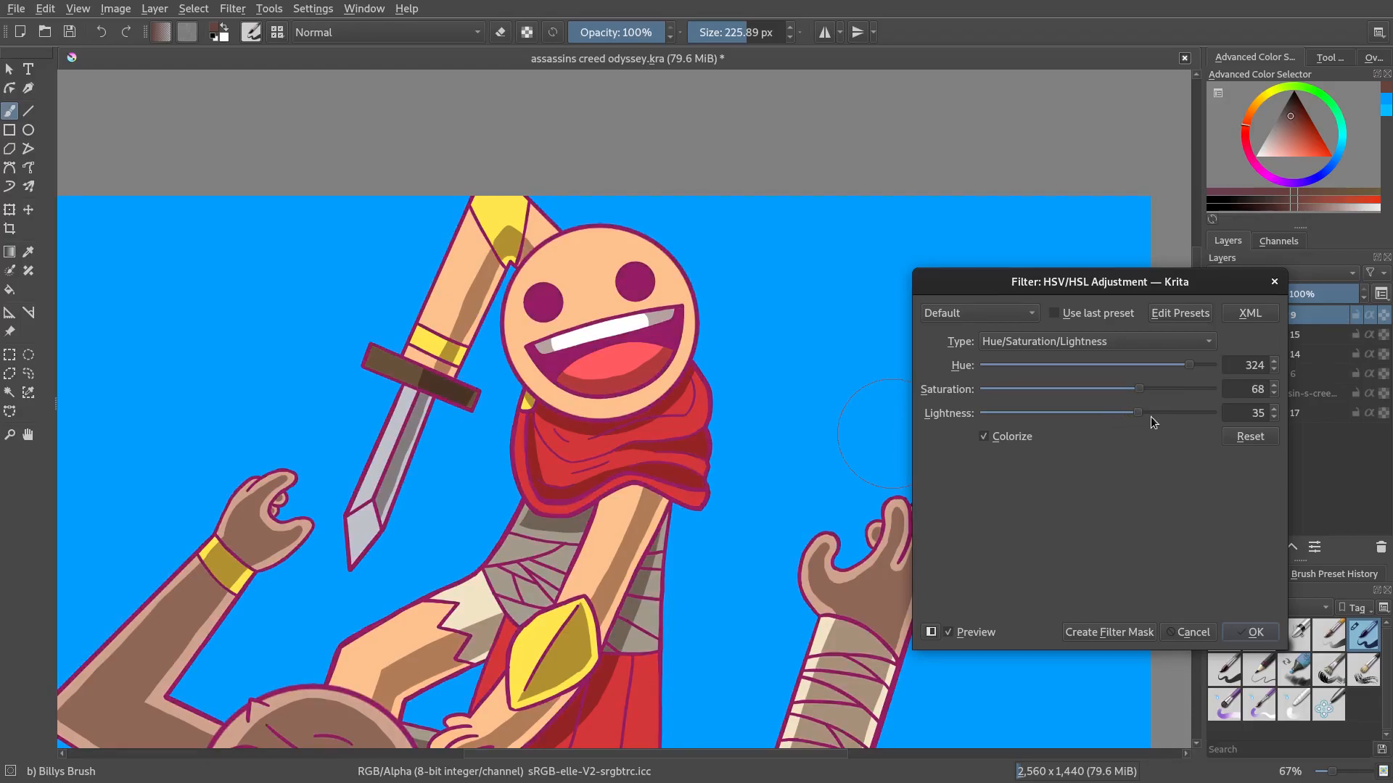
scroll(580, 449, up, 4)
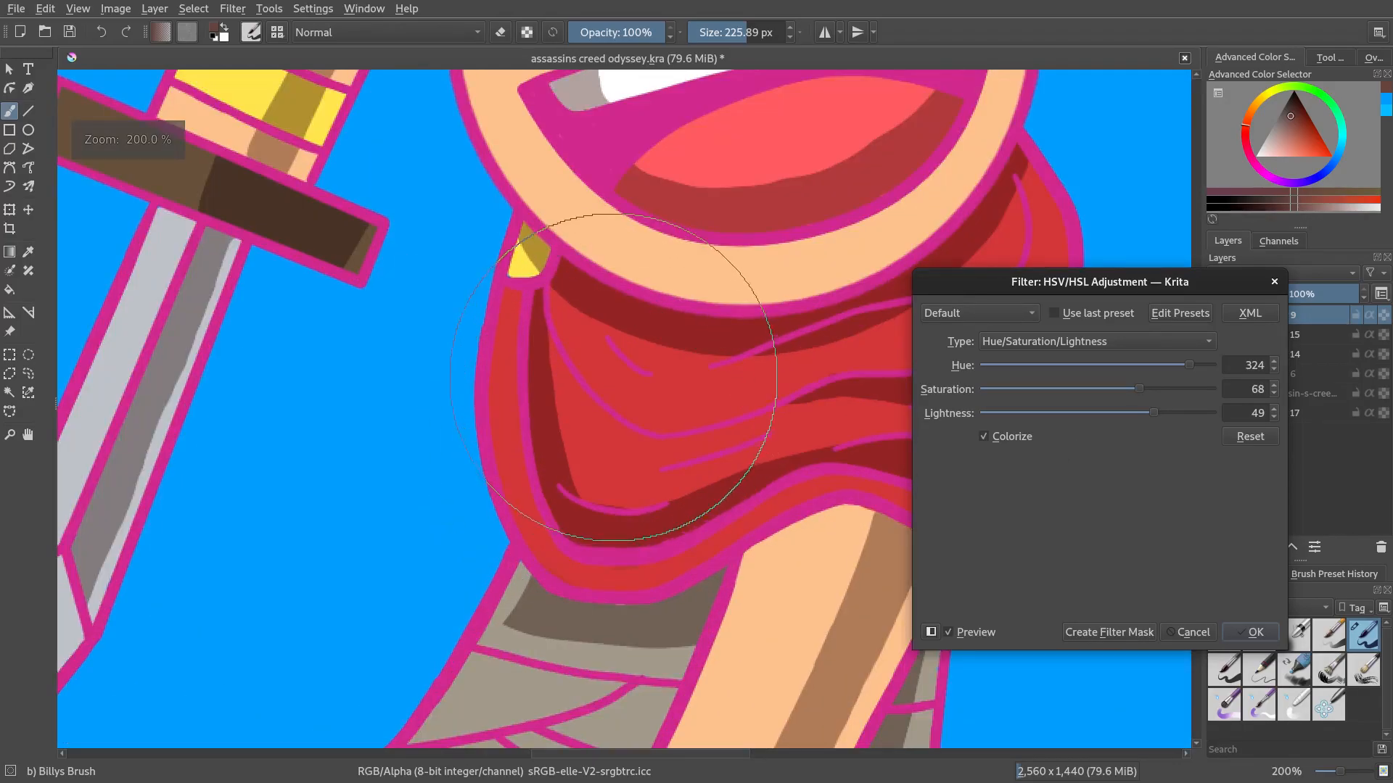
scroll(647, 429, up, 7)
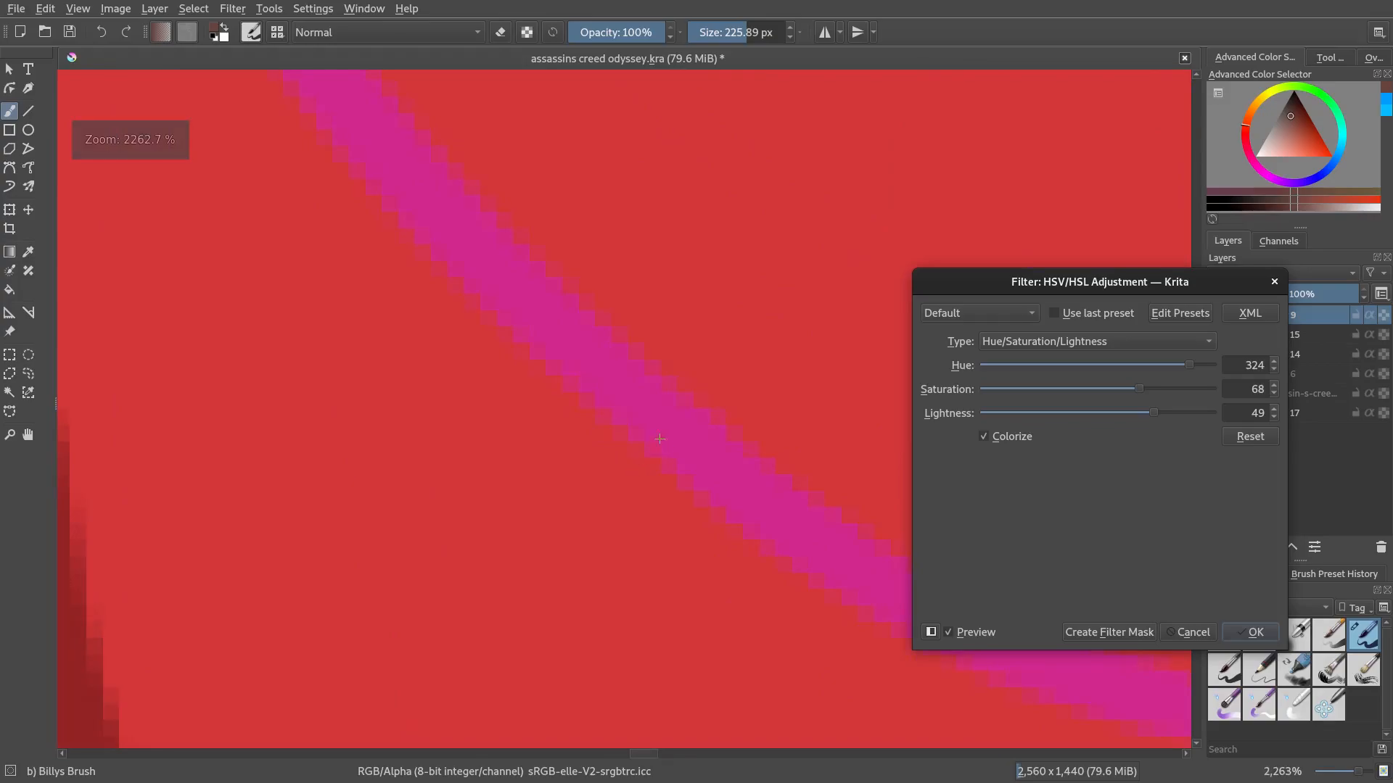
scroll(660, 439, down, 15)
scroll(751, 539, up, 2)
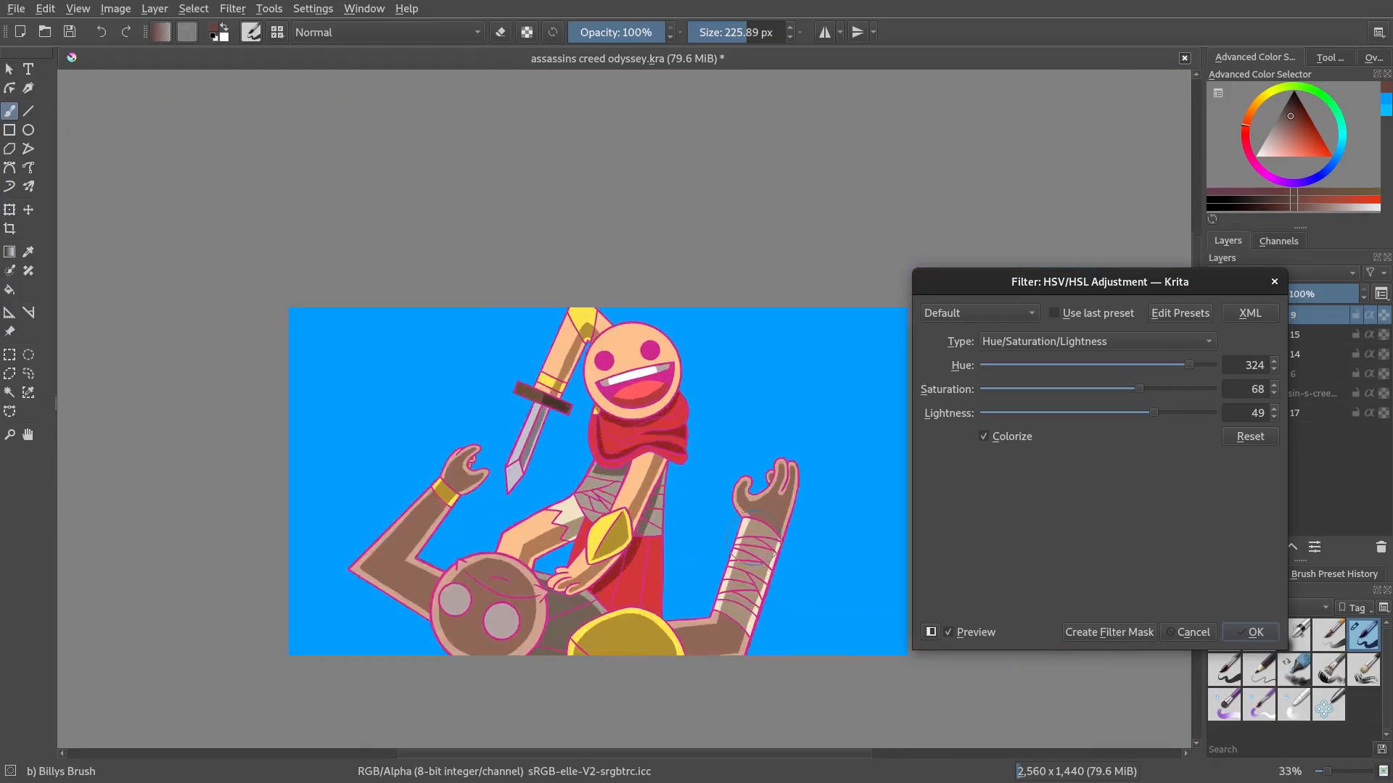
click(1178, 633)
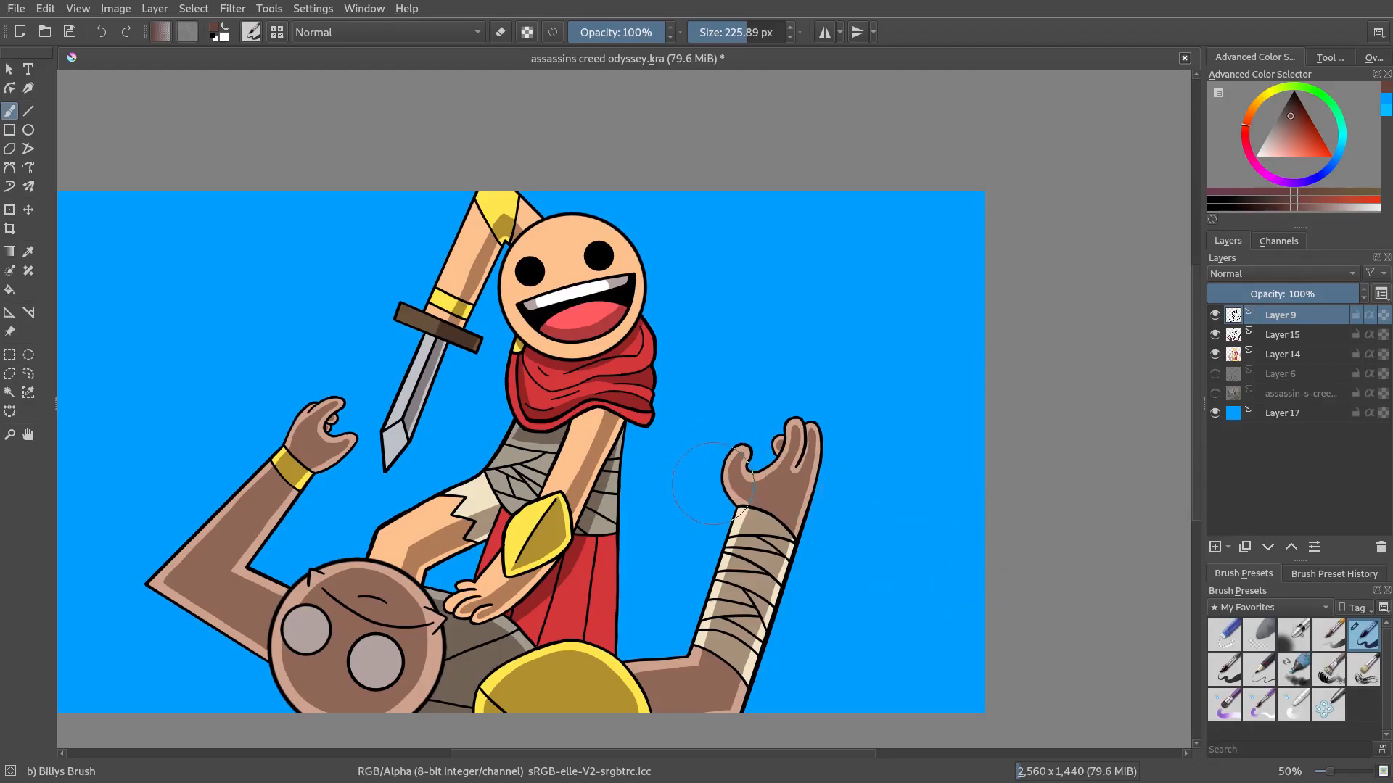
Create a quick clipping group on the lineart layer, adding a mask layer above it
drag(613, 482, 808, 469)
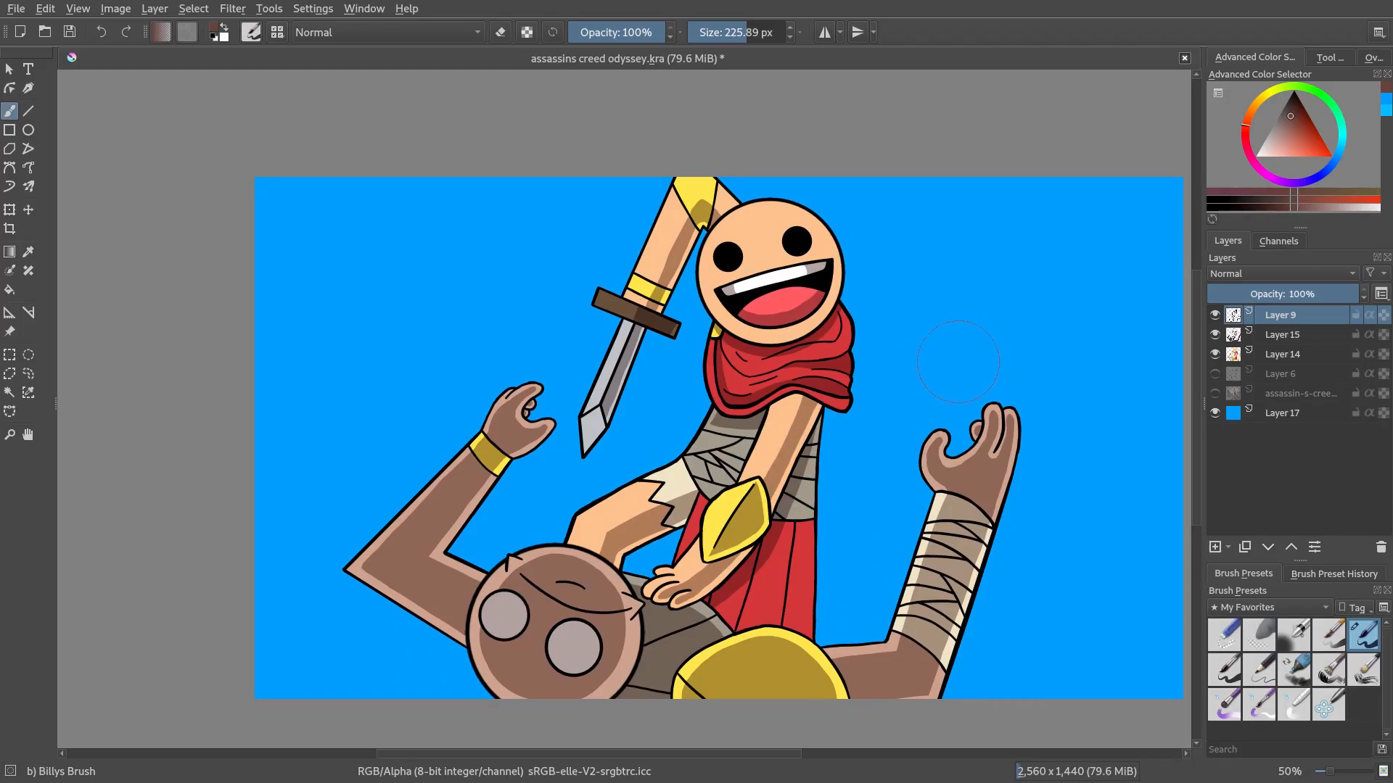
scroll(887, 346, up, 1)
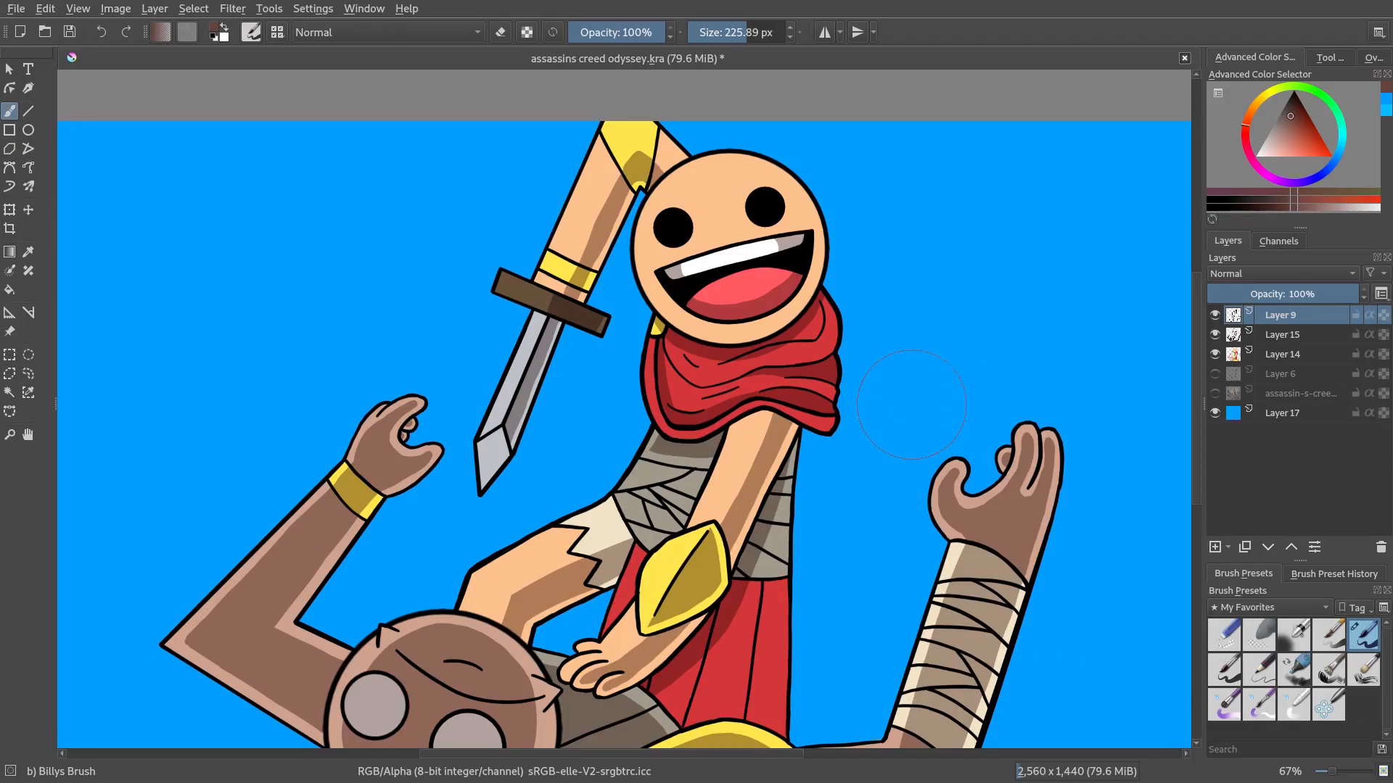
right_click(1298, 316)
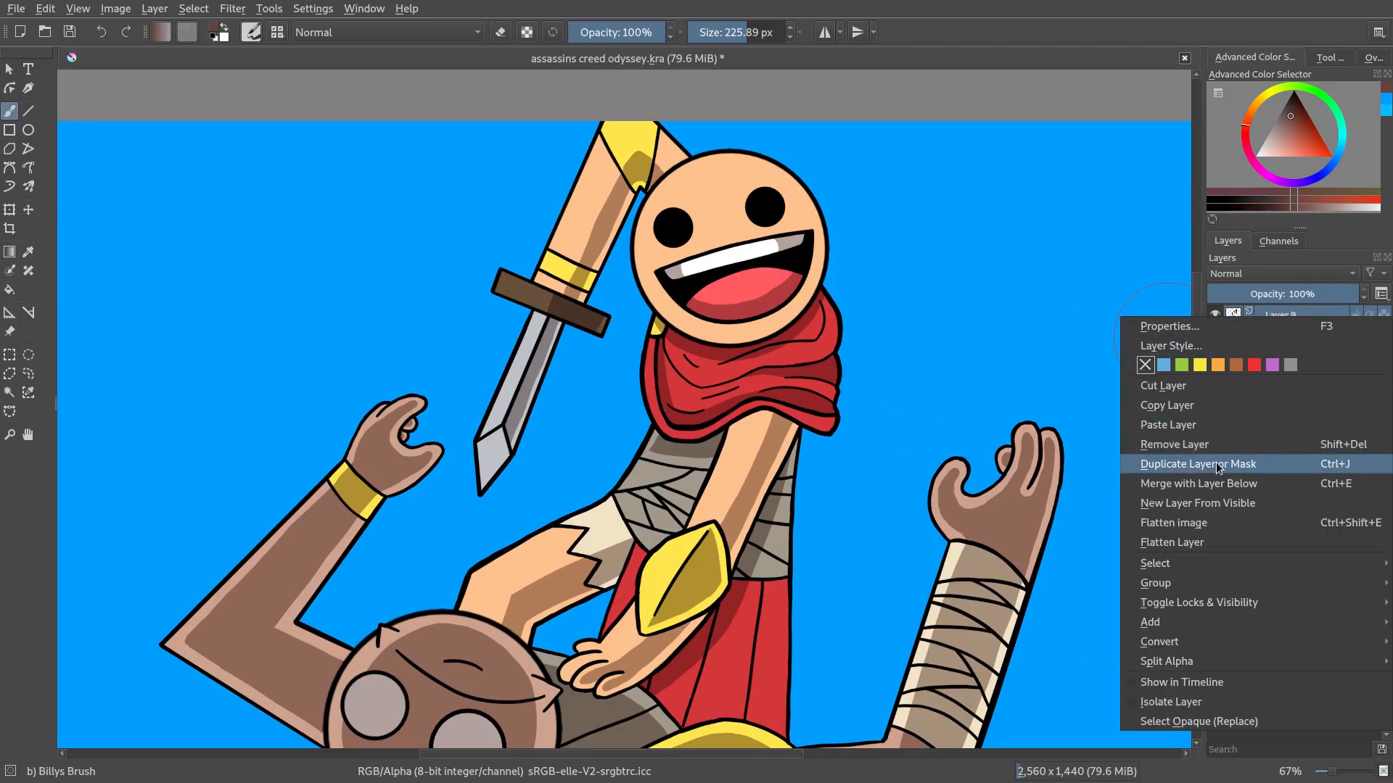
mouse_move(1174, 586)
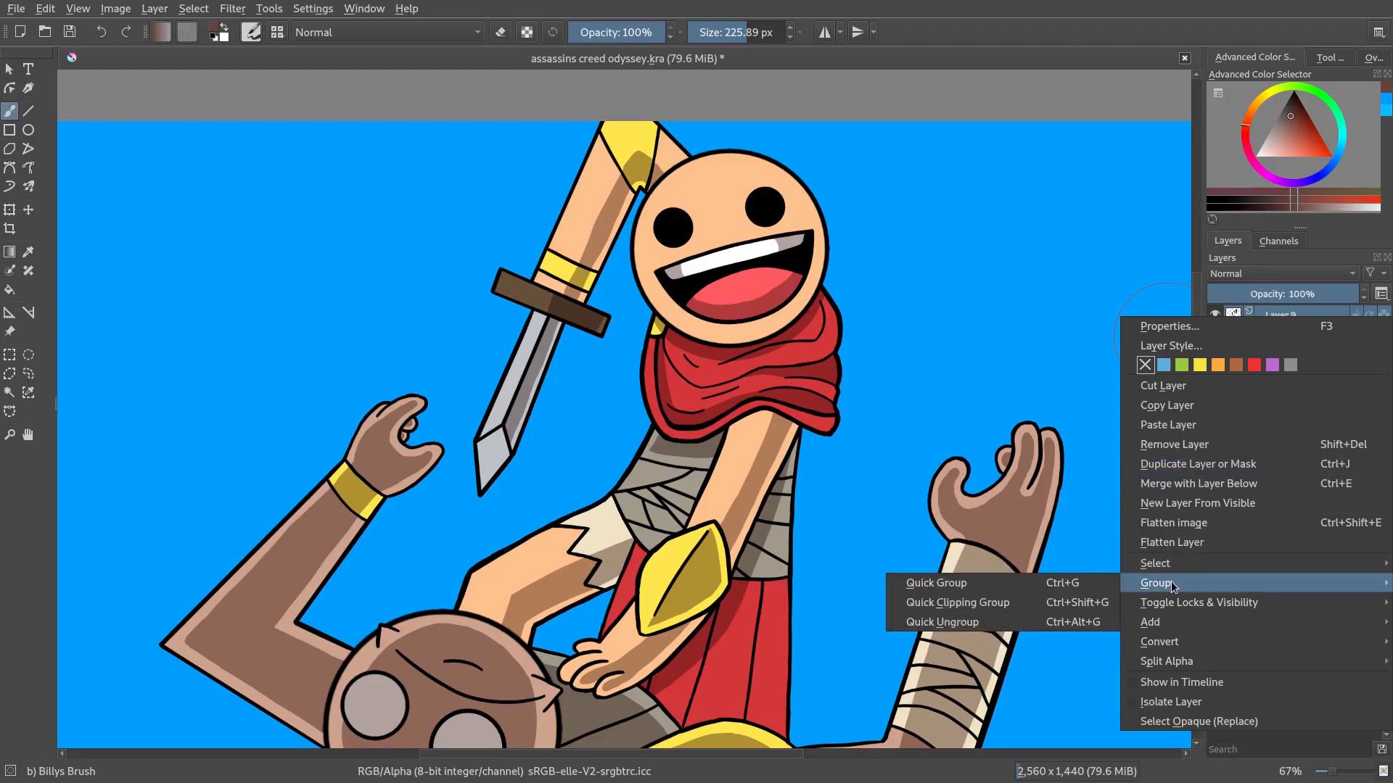
click(973, 604)
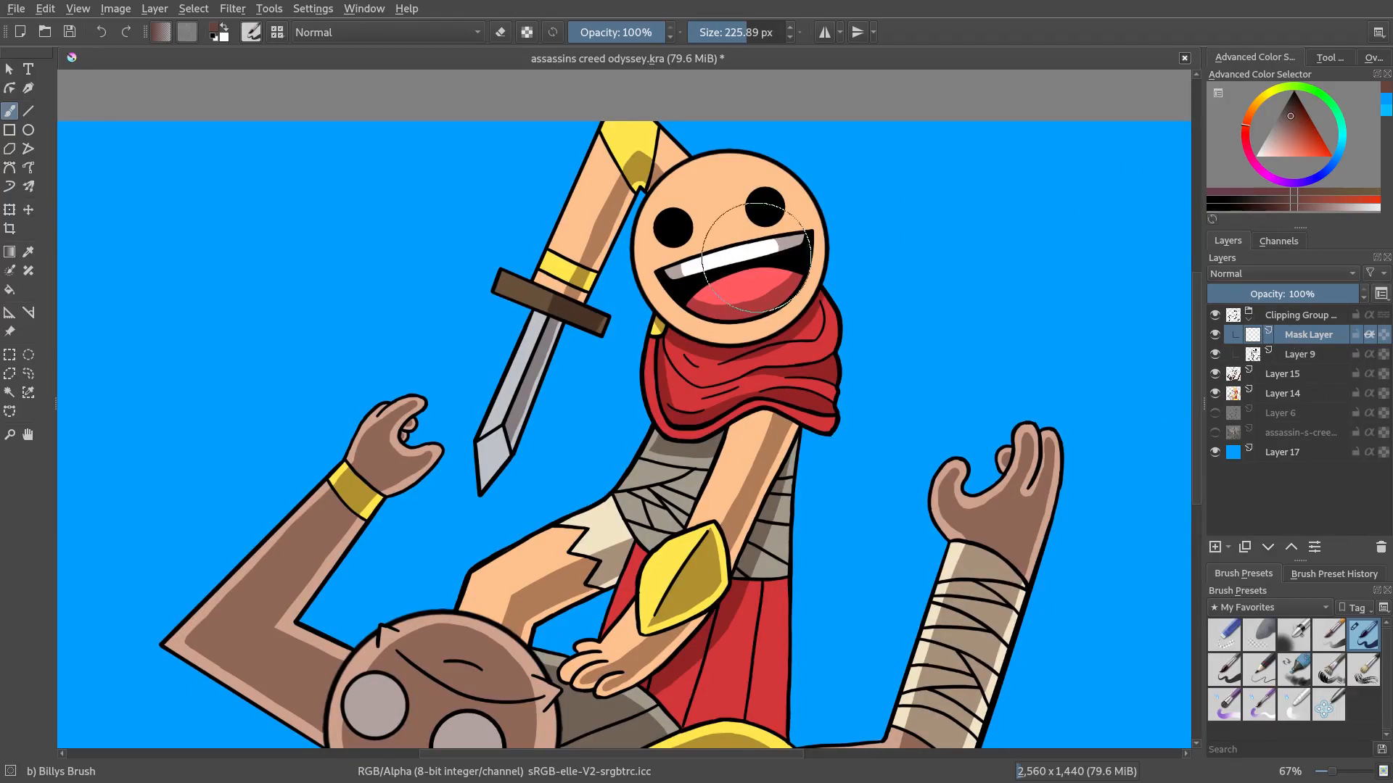
Sample the scarf's red, darken it in the colour selector, and set the brush size to about 29 px
scroll(762, 255, up, 5)
key(p)
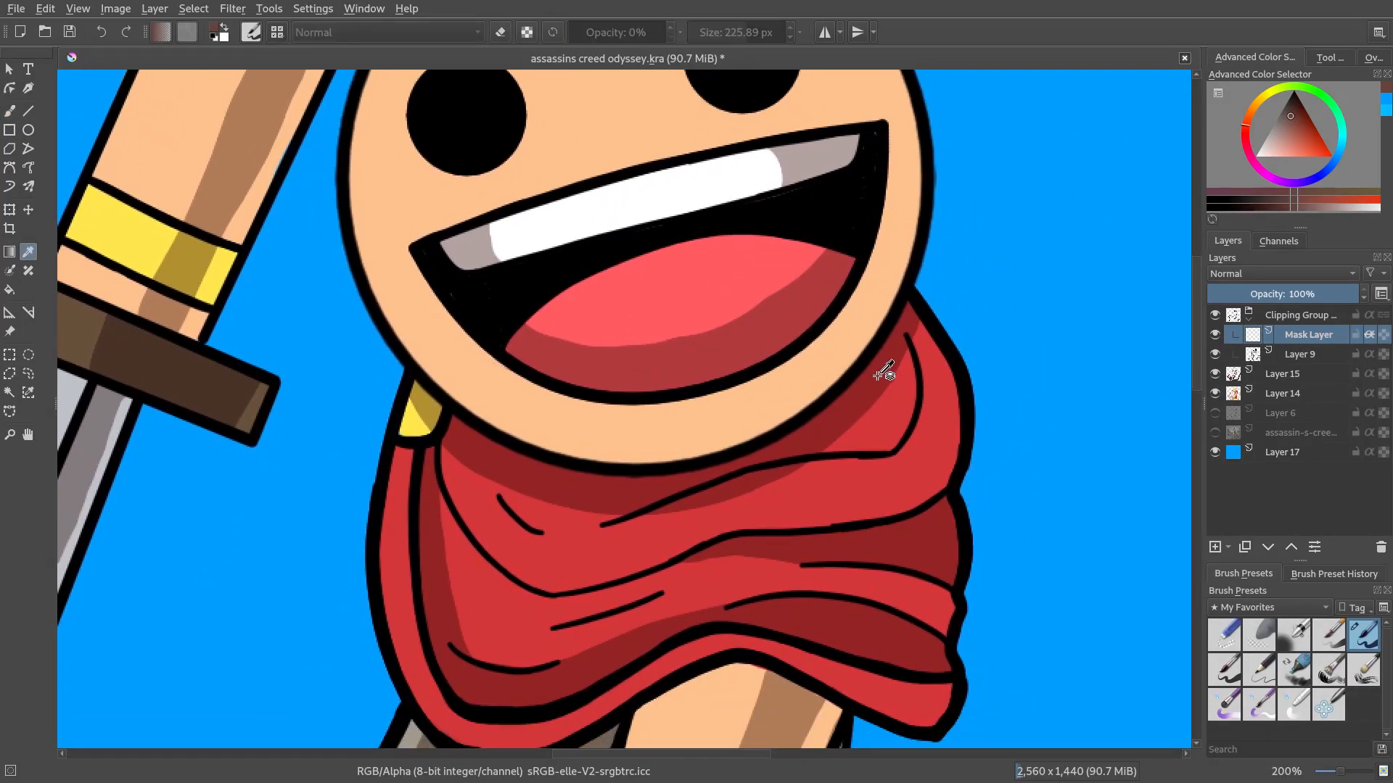
click(868, 390)
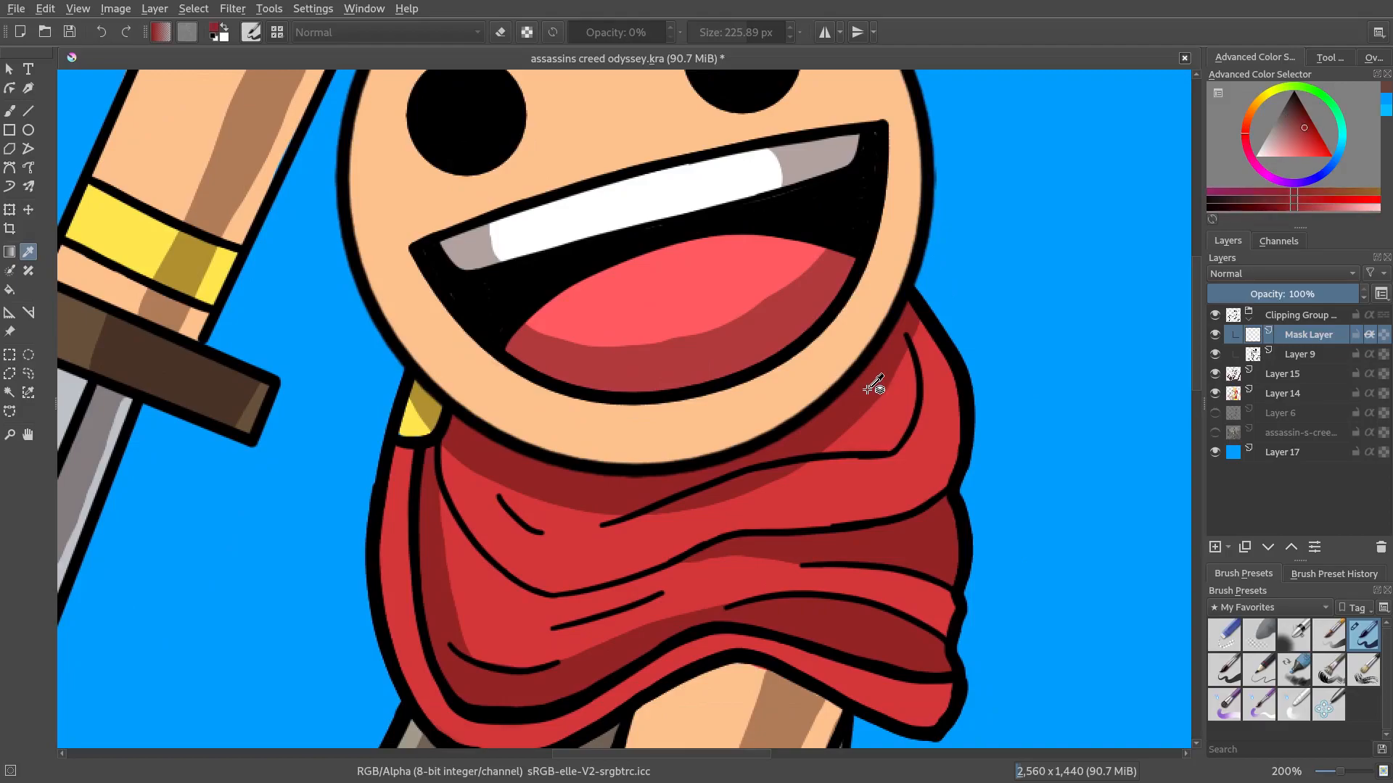
drag(1303, 127, 1294, 123)
key(b)
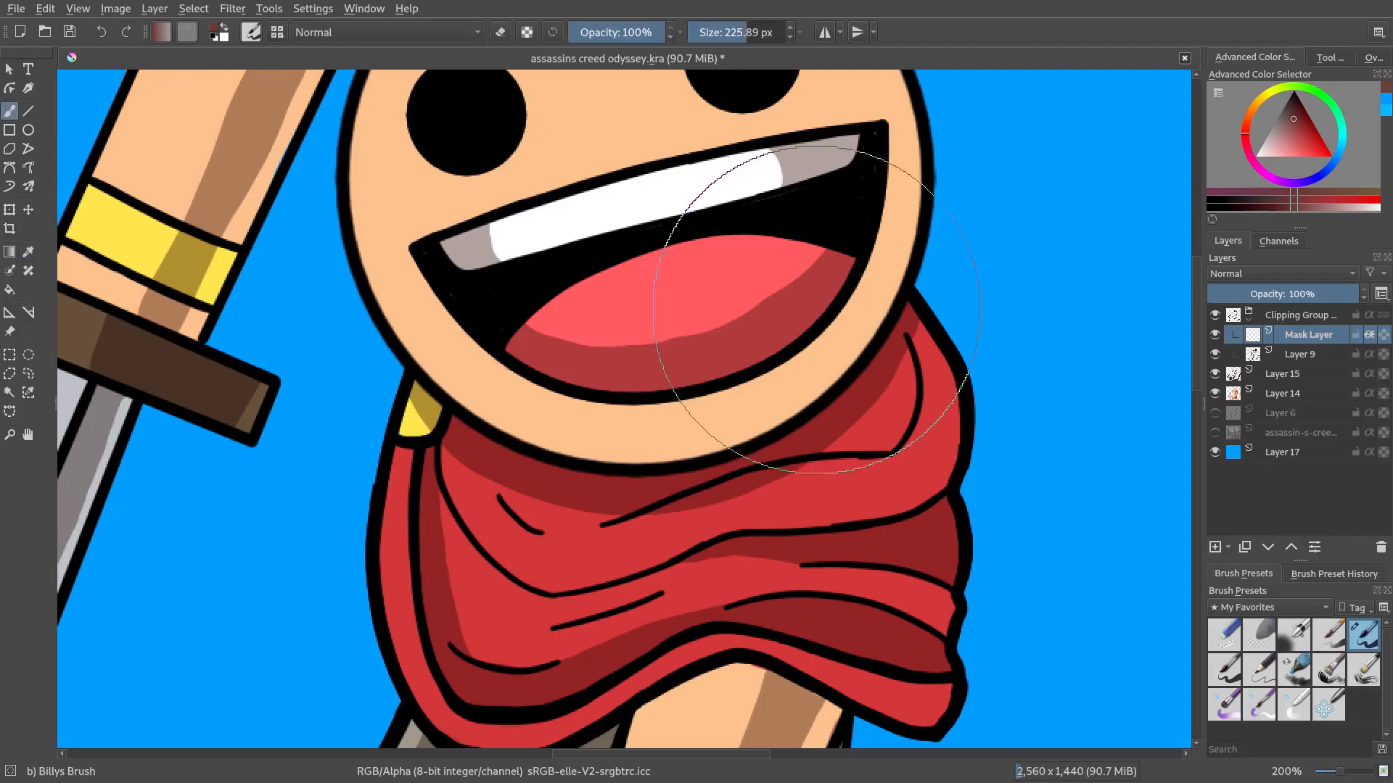
drag(709, 27, 703, 29)
scroll(891, 334, up, 1)
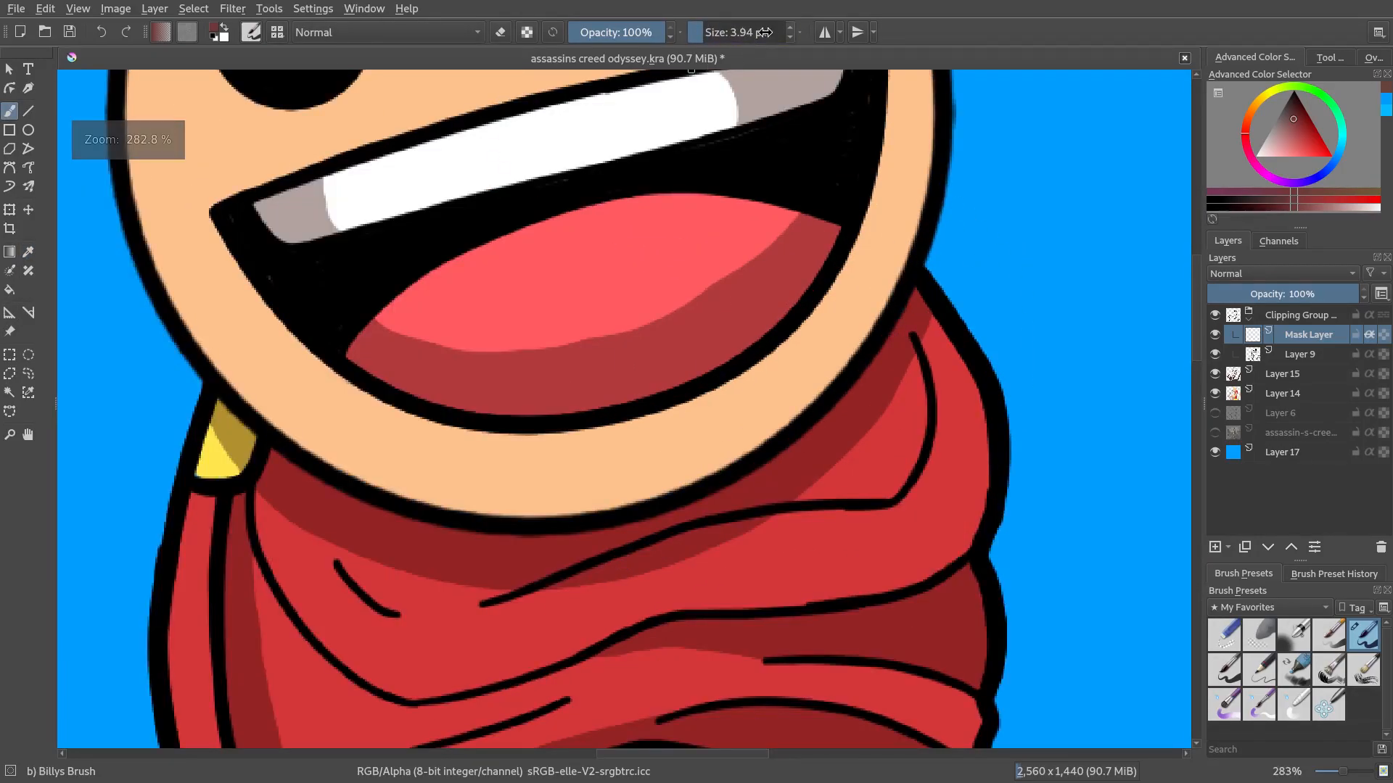
click(717, 32)
mouse_move(910, 399)
mouse_down()
mouse_move(942, 351)
mouse_move(905, 392)
mouse_up()
scroll(954, 321, up, 1)
drag(964, 356, 1001, 72)
scroll(919, 349, down, 1)
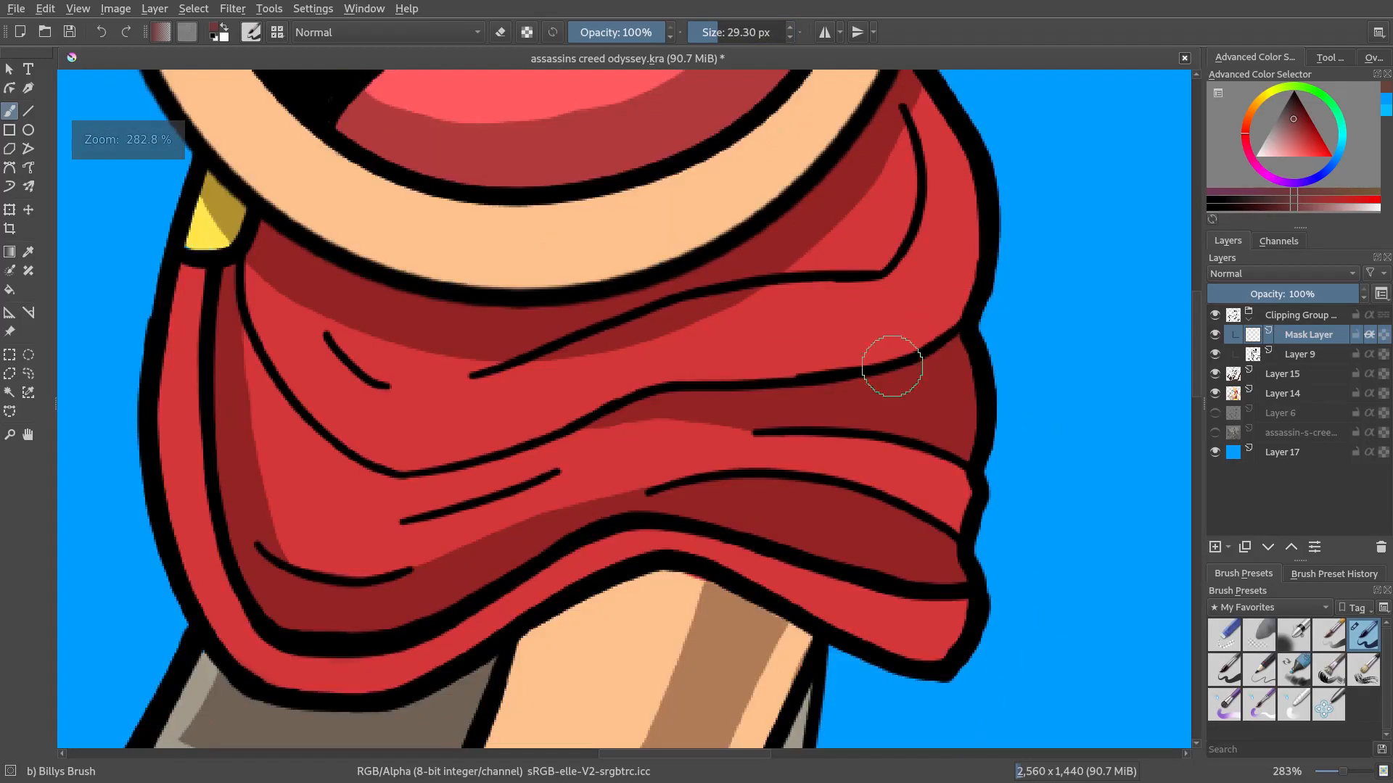
Paint over the scarf's inner fold lines on the mask layer in dark red
drag(293, 470, 530, 505)
drag(535, 370, 556, 375)
drag(897, 449, 724, 406)
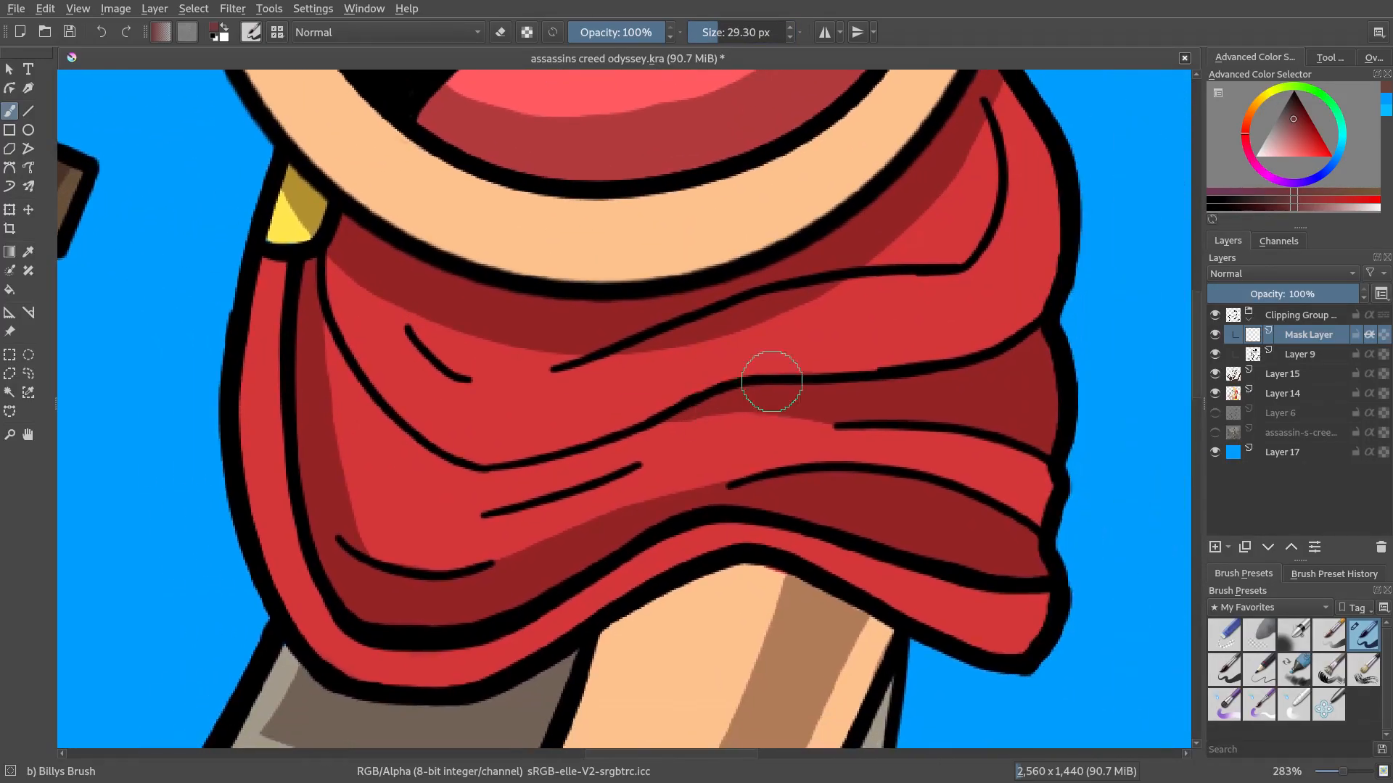
mouse_move(1060, 294)
mouse_down()
mouse_move(936, 371)
mouse_move(685, 403)
mouse_up()
drag(1301, 122, 1297, 119)
mouse_move(1079, 284)
mouse_down()
mouse_move(951, 394)
mouse_move(1050, 400)
mouse_move(676, 392)
mouse_move(630, 430)
mouse_move(539, 466)
mouse_move(370, 449)
mouse_move(344, 348)
mouse_move(409, 453)
mouse_move(308, 340)
mouse_move(208, 380)
mouse_move(268, 410)
mouse_move(298, 499)
mouse_move(336, 486)
mouse_move(307, 453)
mouse_move(444, 340)
mouse_move(419, 339)
mouse_move(483, 397)
mouse_move(716, 324)
mouse_move(1023, 261)
mouse_move(936, 272)
mouse_move(972, 212)
mouse_move(999, 109)
mouse_move(1023, 103)
mouse_move(977, 277)
mouse_up()
mouse_move(1019, 384)
mouse_down()
mouse_move(1016, 537)
mouse_move(1015, 285)
mouse_up()
mouse_move(1019, 420)
mouse_down()
mouse_move(1032, 404)
mouse_move(1020, 597)
mouse_move(773, 511)
mouse_move(660, 505)
mouse_move(541, 563)
mouse_move(559, 559)
mouse_move(497, 612)
mouse_move(215, 699)
mouse_move(308, 605)
mouse_move(264, 708)
mouse_up()
Erase stray strokes and repaint the scarf fold lines, then recolour the scarf's outline near the neck
key(e)
drag(330, 333, 288, 403)
key(e)
mouse_move(292, 350)
mouse_down()
mouse_move(306, 447)
mouse_move(379, 548)
mouse_move(414, 554)
mouse_move(389, 471)
mouse_move(348, 433)
mouse_move(338, 329)
mouse_move(384, 442)
mouse_move(442, 519)
mouse_move(358, 429)
mouse_move(390, 485)
mouse_move(511, 511)
mouse_move(535, 474)
mouse_move(695, 392)
mouse_up()
mouse_move(404, 426)
mouse_down()
mouse_move(579, 333)
mouse_move(605, 373)
mouse_move(827, 341)
mouse_move(964, 346)
mouse_move(1065, 386)
mouse_move(1057, 460)
mouse_move(923, 445)
mouse_move(740, 366)
mouse_up()
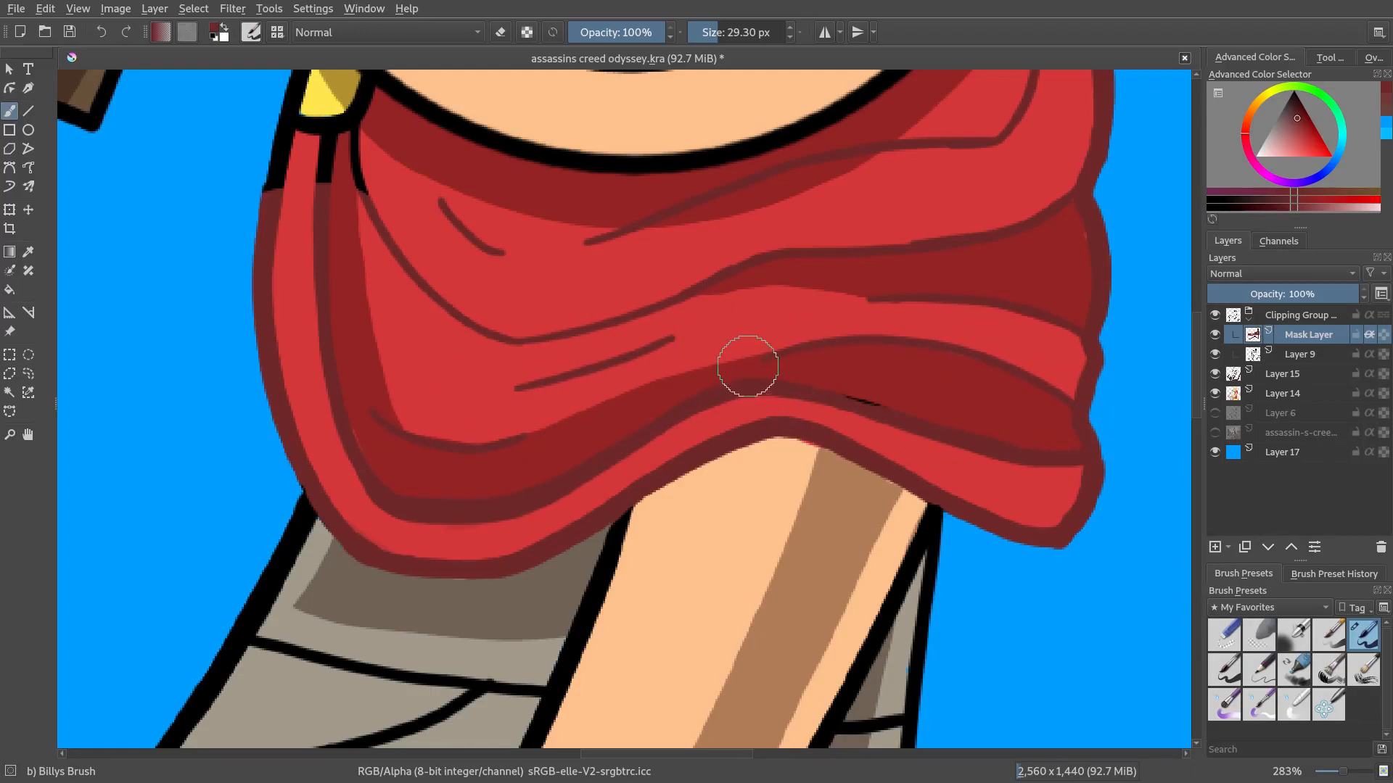
scroll(811, 468, down, 4)
scroll(782, 436, up, 3)
scroll(549, 330, up, 2)
mouse_move(549, 330)
mouse_down()
mouse_move(697, 499)
mouse_move(673, 476)
mouse_move(707, 444)
mouse_move(629, 459)
mouse_move(639, 467)
mouse_move(570, 453)
mouse_up()
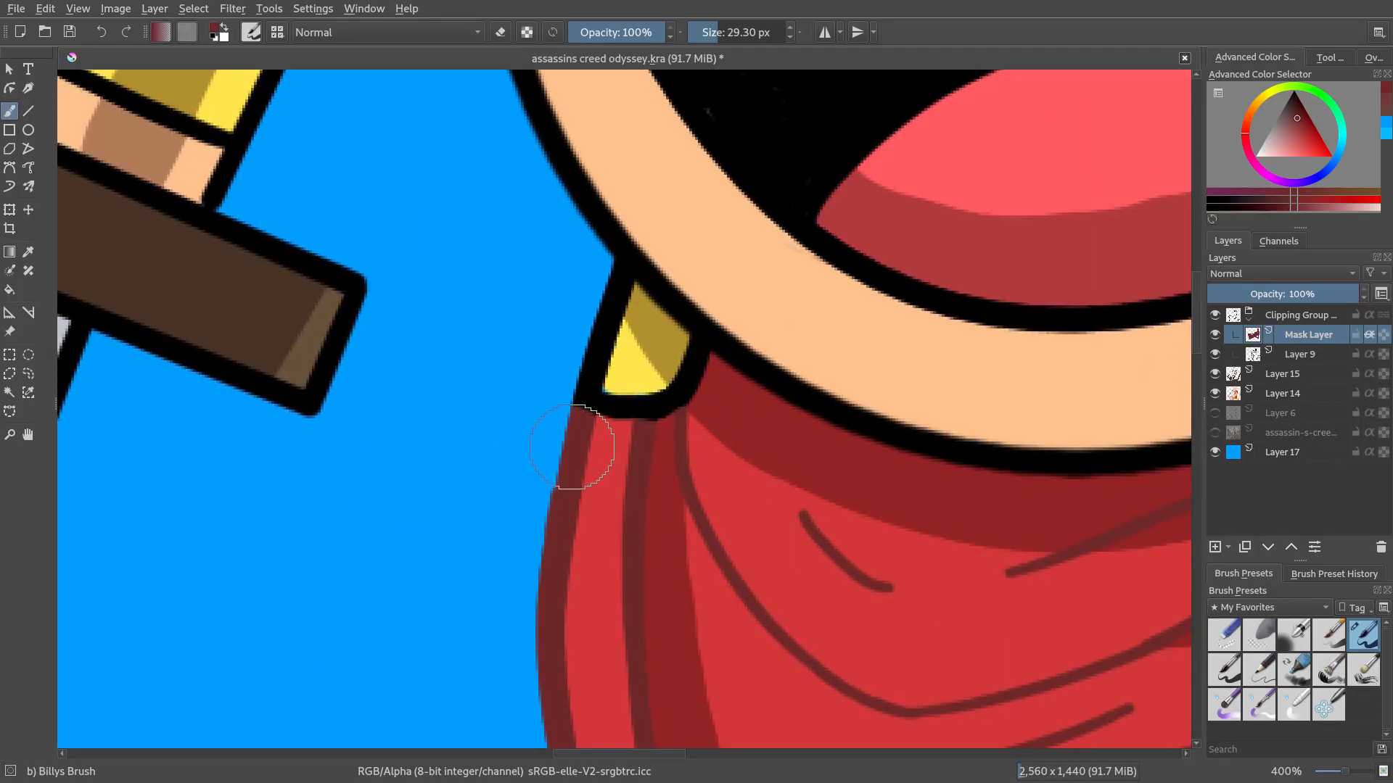
Recolour the scarf's right outer edge in dark red on the mask layer
scroll(982, 545, down, 6)
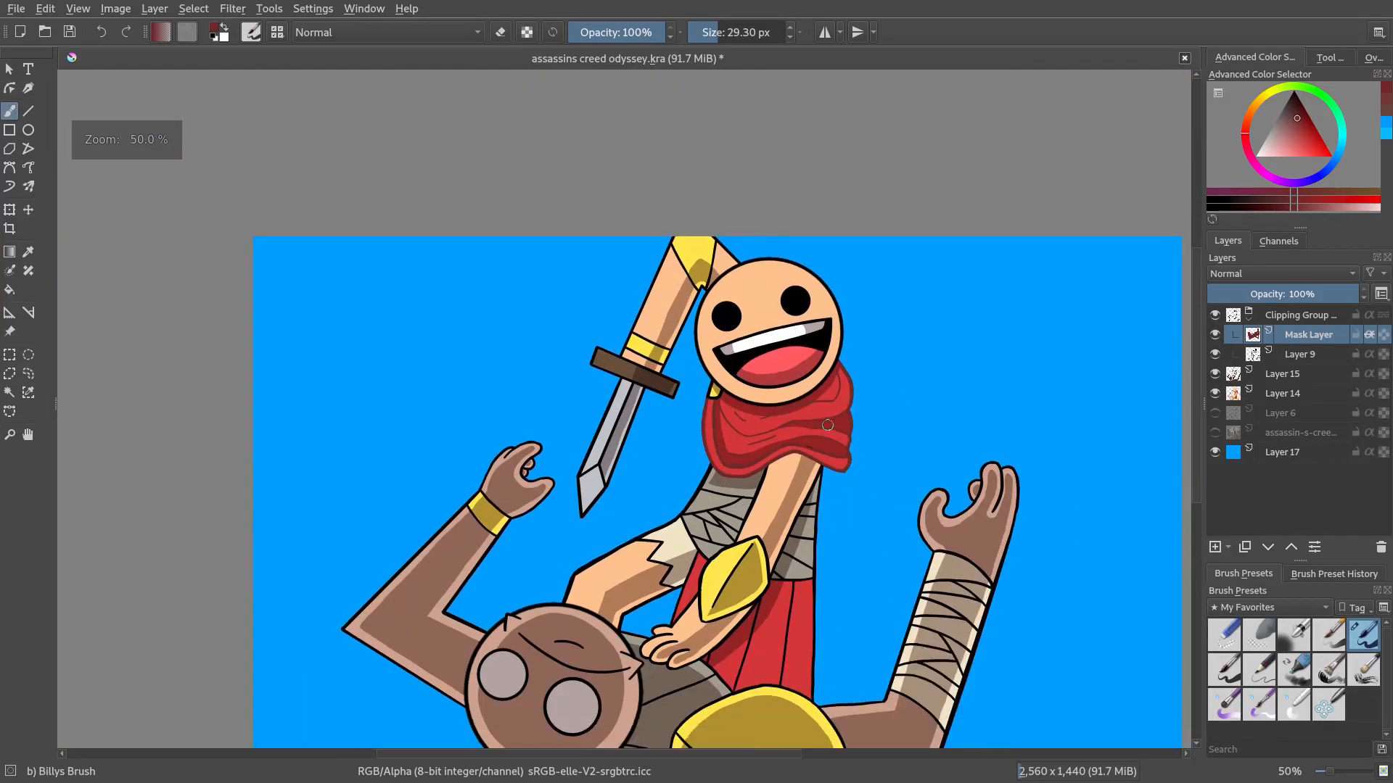
scroll(795, 400, up, 4)
drag(1024, 567, 895, 348)
drag(858, 215, 894, 398)
scroll(894, 400, down, 4)
scroll(906, 401, up, 1)
scroll(906, 401, up, 1)
scroll(943, 413, down, 3)
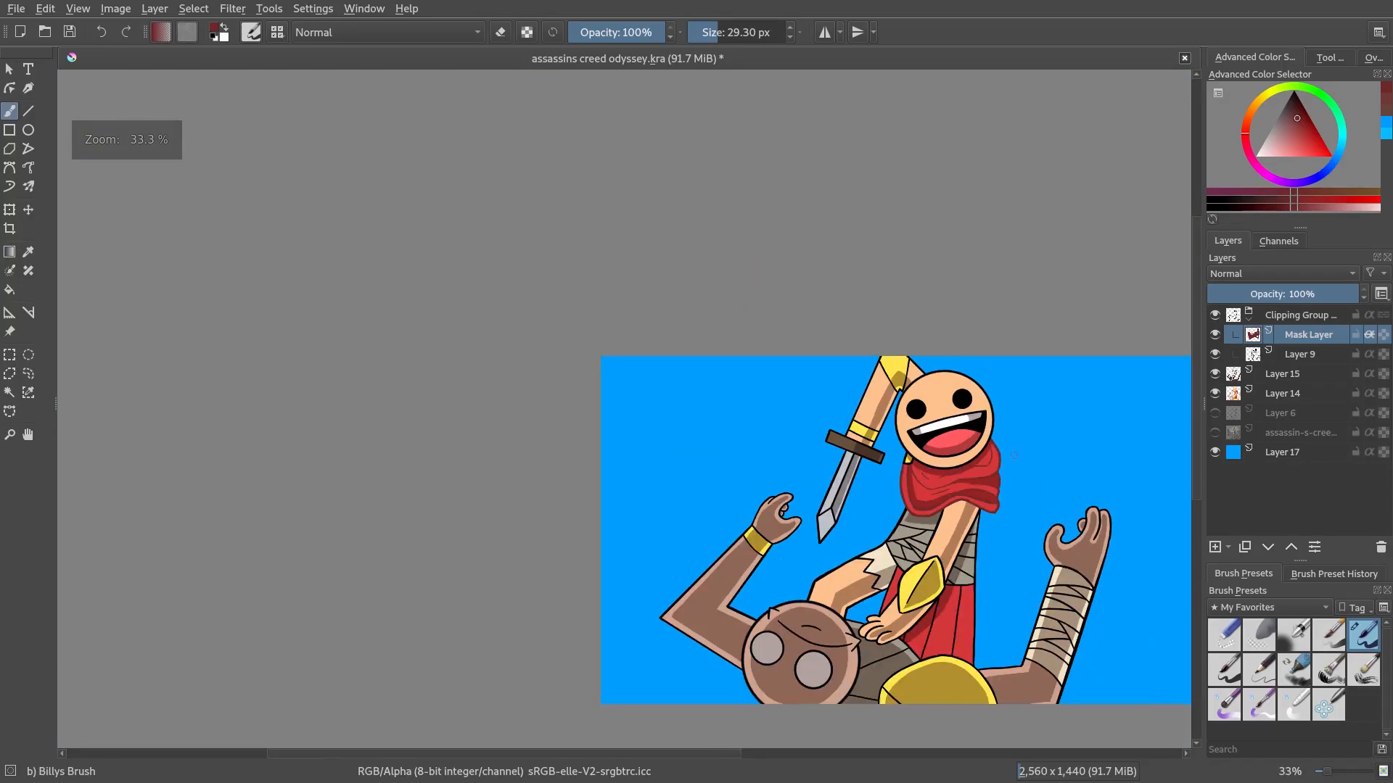
scroll(982, 429, up, 5)
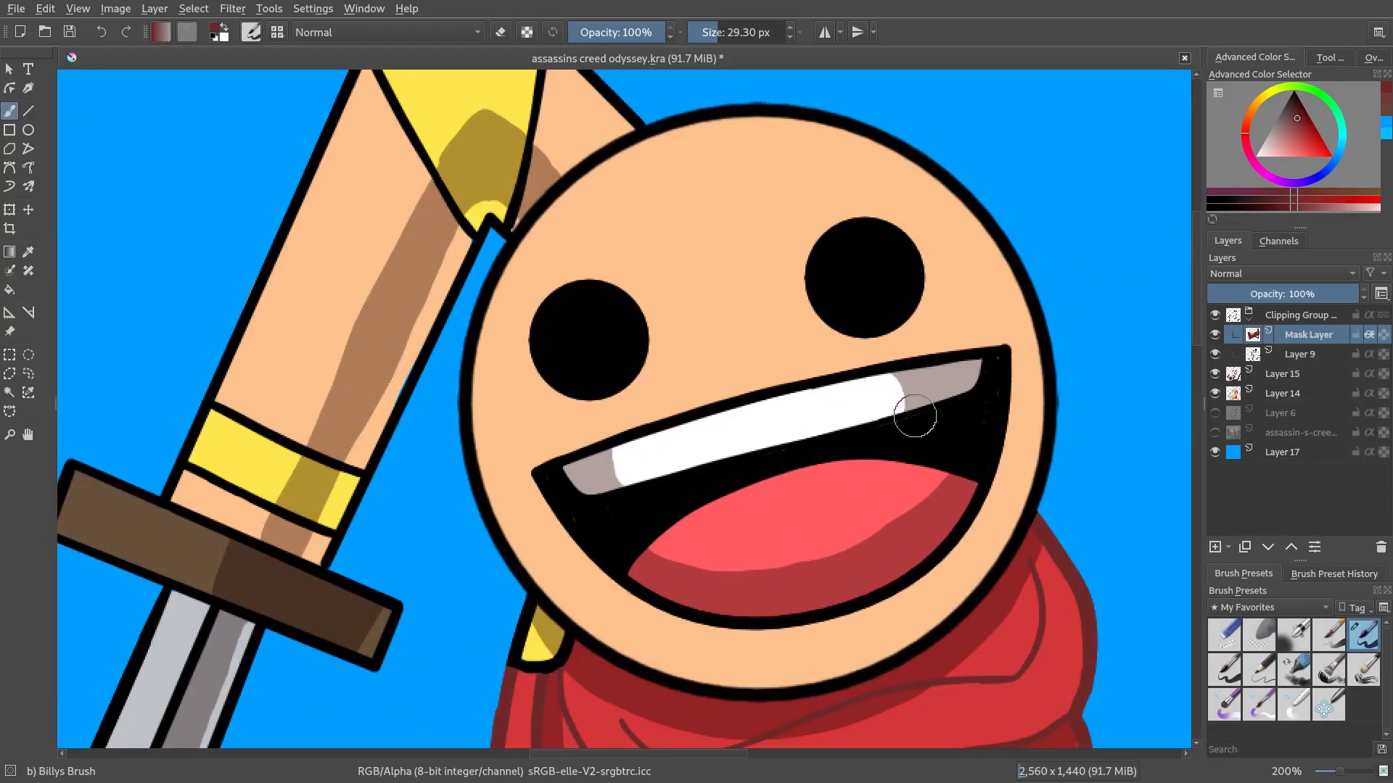
Sample the brown shading on the sword arm and darken it in the colour selector for the brush
key(p)
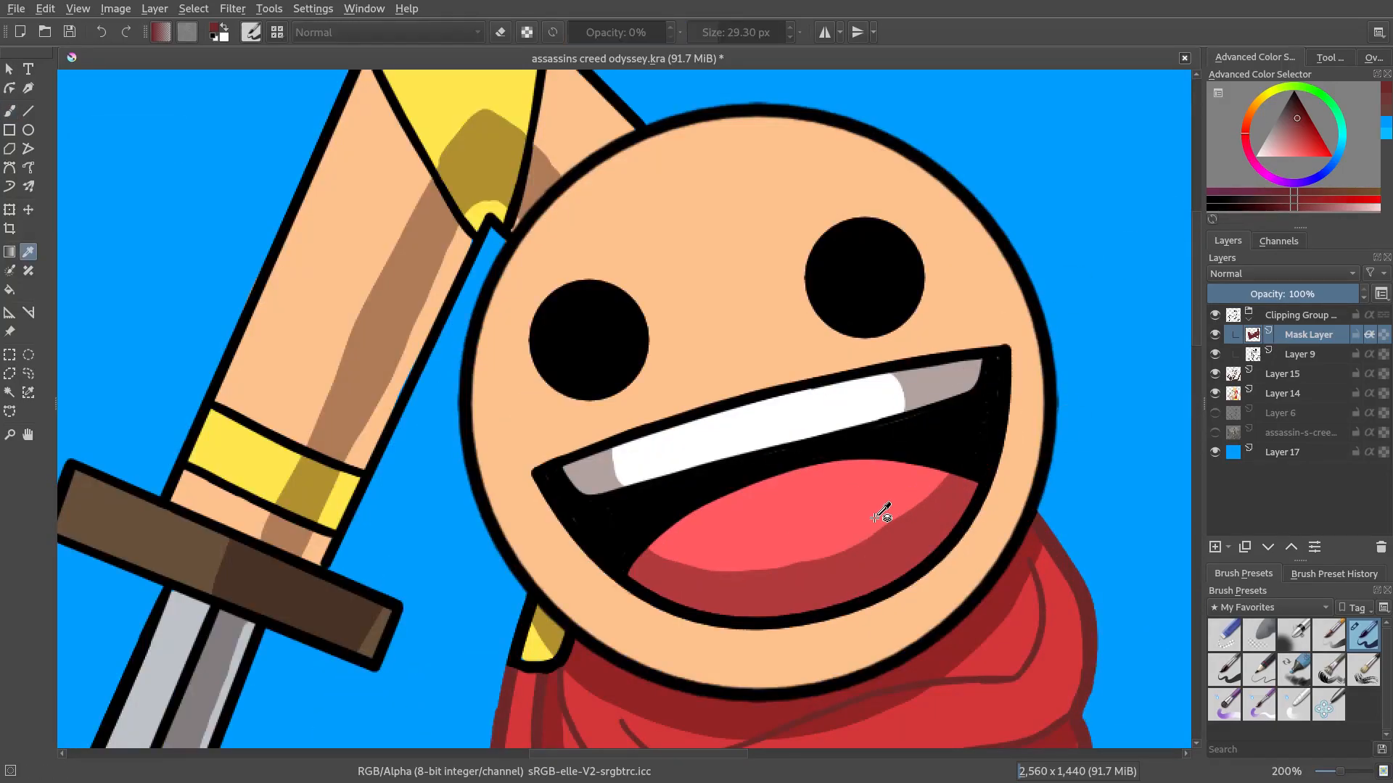
click(396, 293)
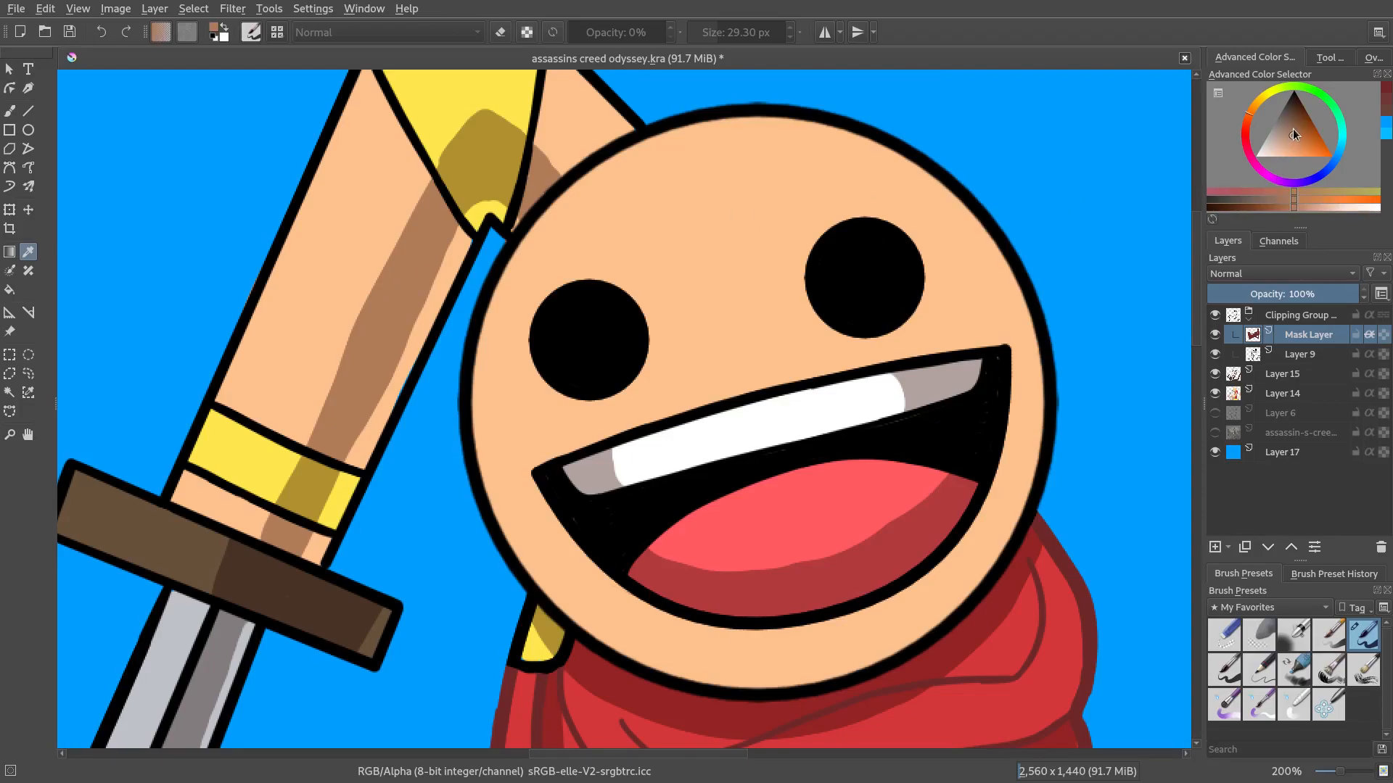
drag(1293, 135, 1289, 128)
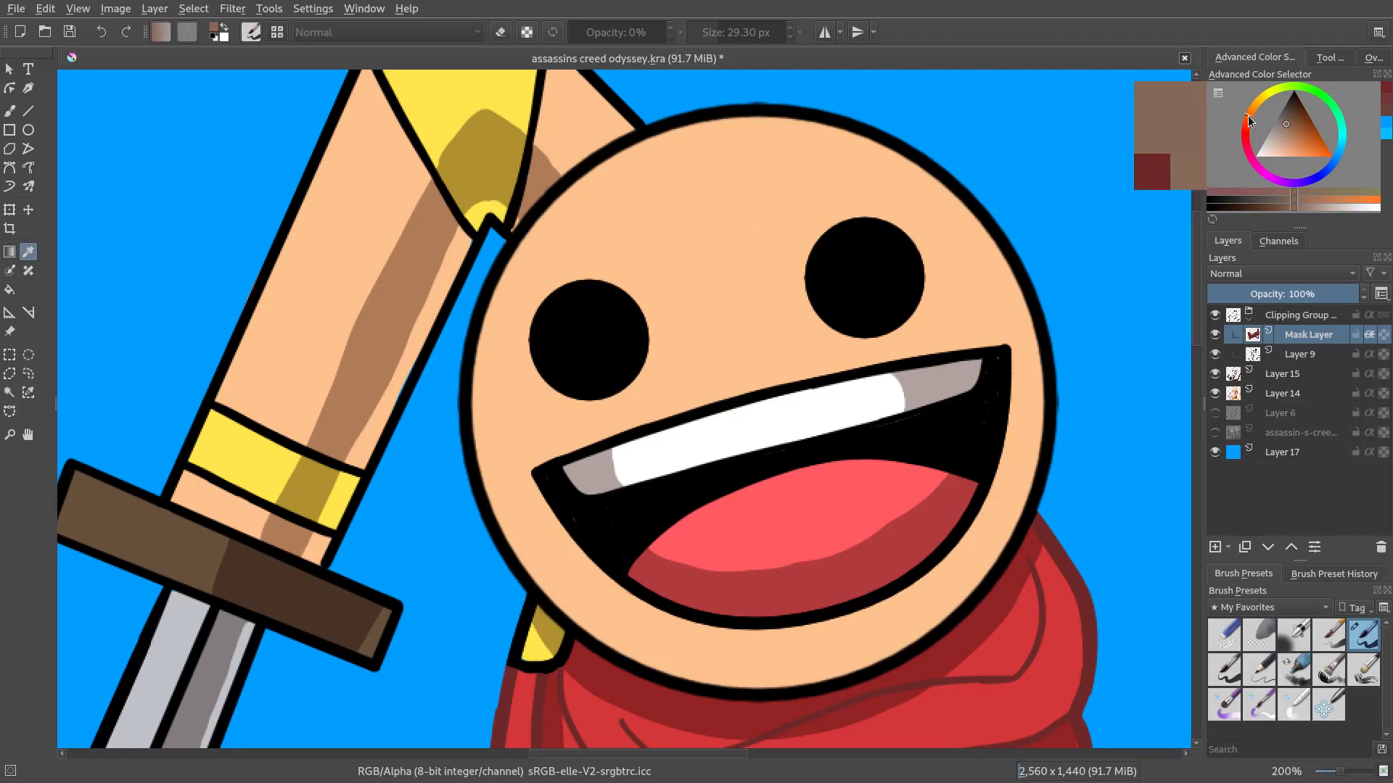
key(b)
Recolour the head's outline in the darkened brown on the mask layer, undoing the last stray stroke
mouse_move(1007, 243)
mouse_down()
mouse_move(1041, 312)
mouse_move(1052, 406)
mouse_move(1036, 464)
mouse_up()
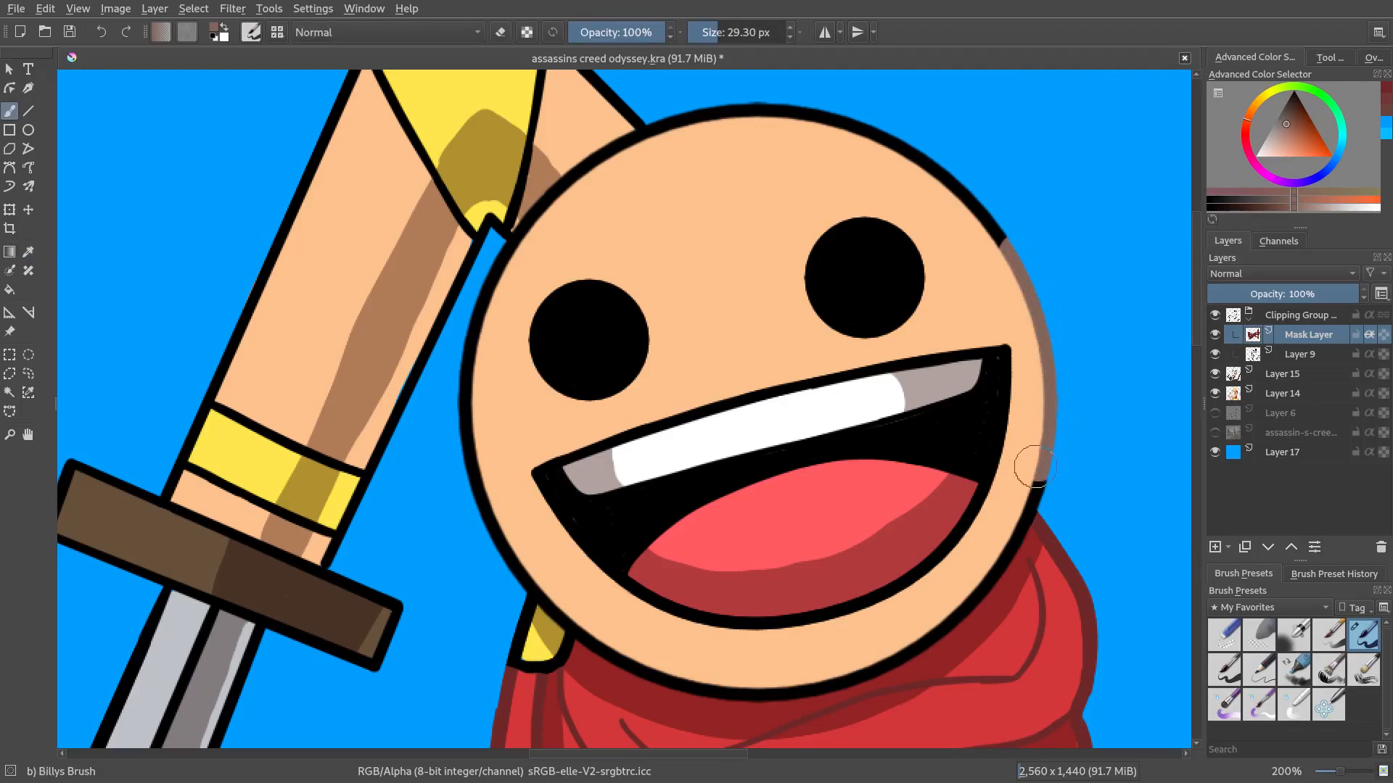
mouse_move(1010, 521)
mouse_down()
mouse_move(959, 602)
mouse_move(877, 654)
mouse_move(930, 632)
mouse_move(869, 660)
mouse_move(775, 687)
mouse_move(660, 664)
mouse_move(598, 637)
mouse_move(502, 529)
mouse_move(466, 430)
mouse_move(479, 321)
mouse_up()
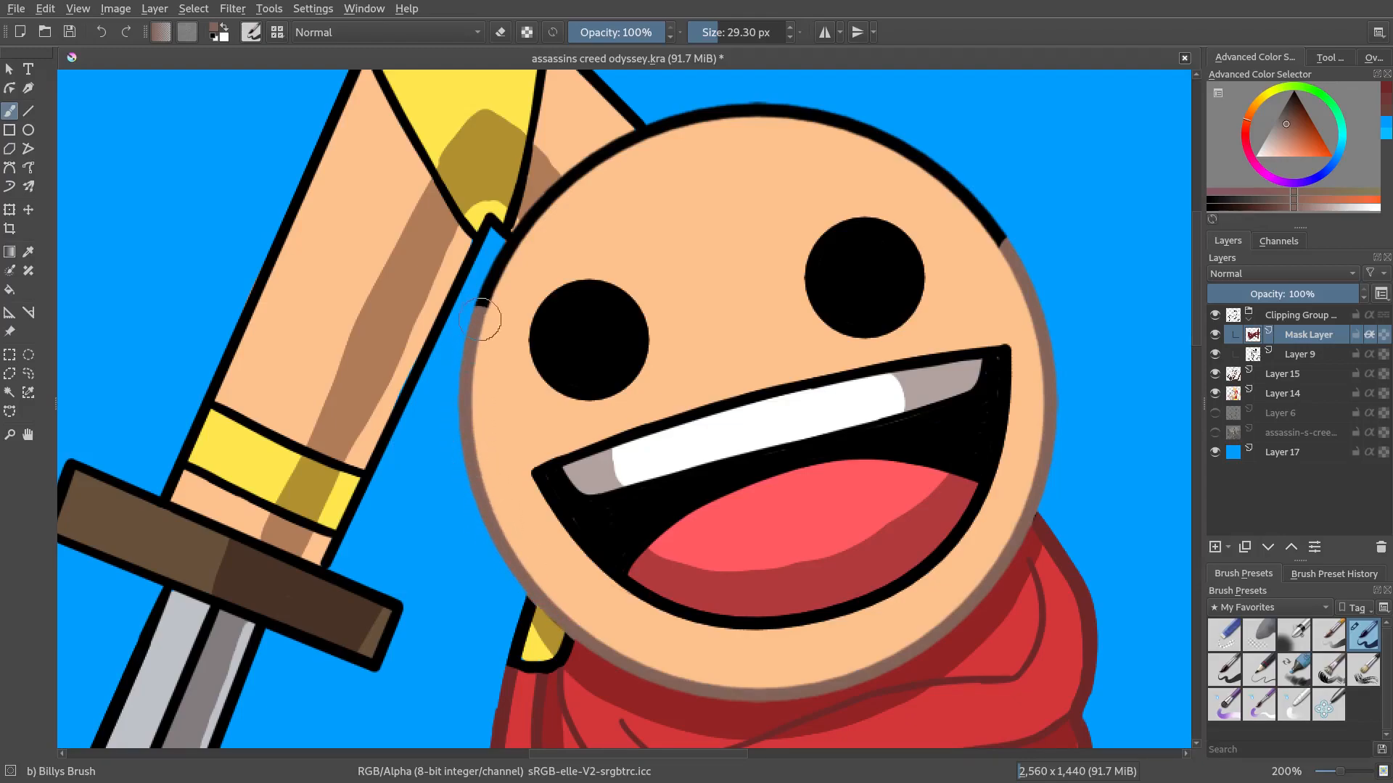
mouse_move(524, 252)
mouse_down()
mouse_move(547, 224)
mouse_move(567, 336)
mouse_up()
mouse_move(560, 216)
mouse_down()
mouse_move(555, 269)
mouse_move(568, 231)
mouse_move(544, 291)
mouse_move(557, 208)
mouse_move(562, 246)
mouse_move(508, 233)
mouse_up()
key(ctrl+z)
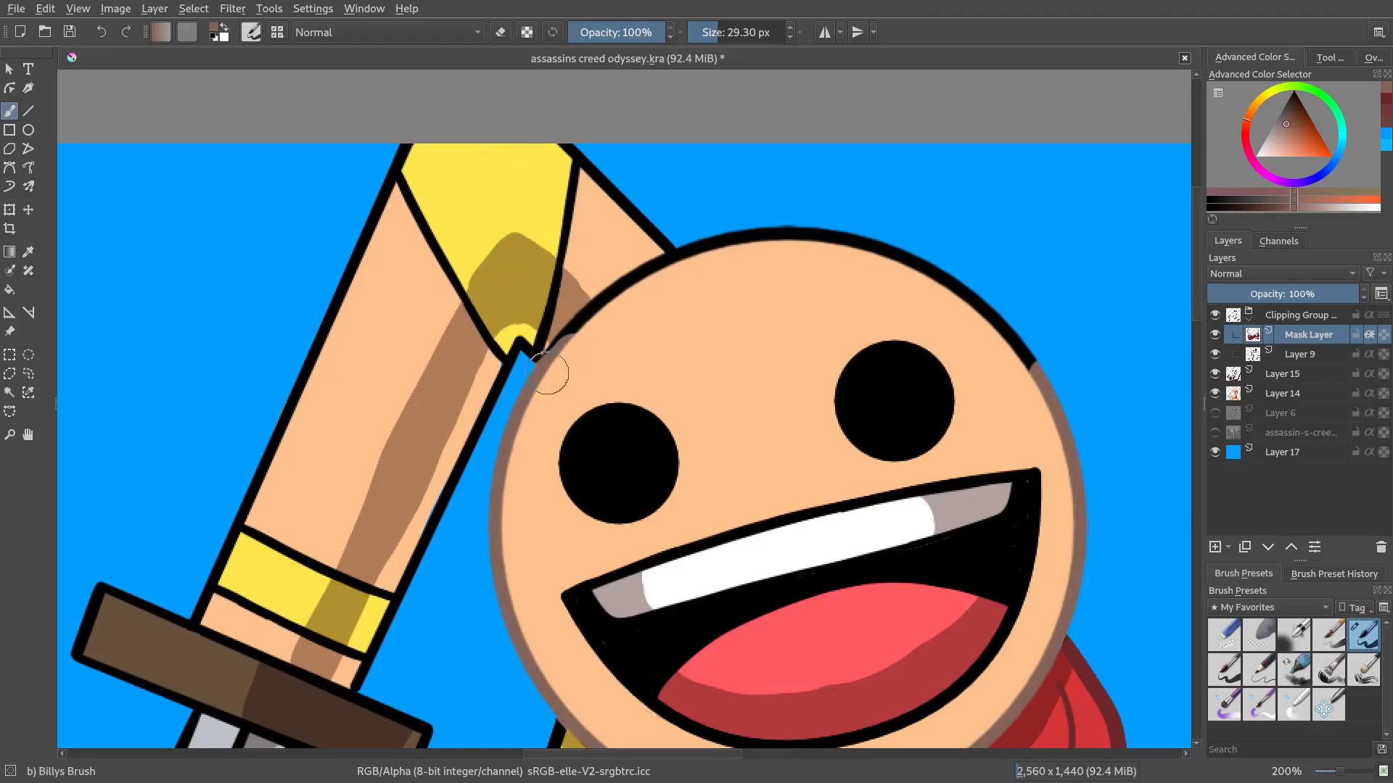
Extend the brown outline over the top of the head and the arm edge beside it, undoing one stroke
mouse_move(580, 328)
mouse_down()
mouse_move(673, 237)
mouse_move(648, 205)
mouse_up()
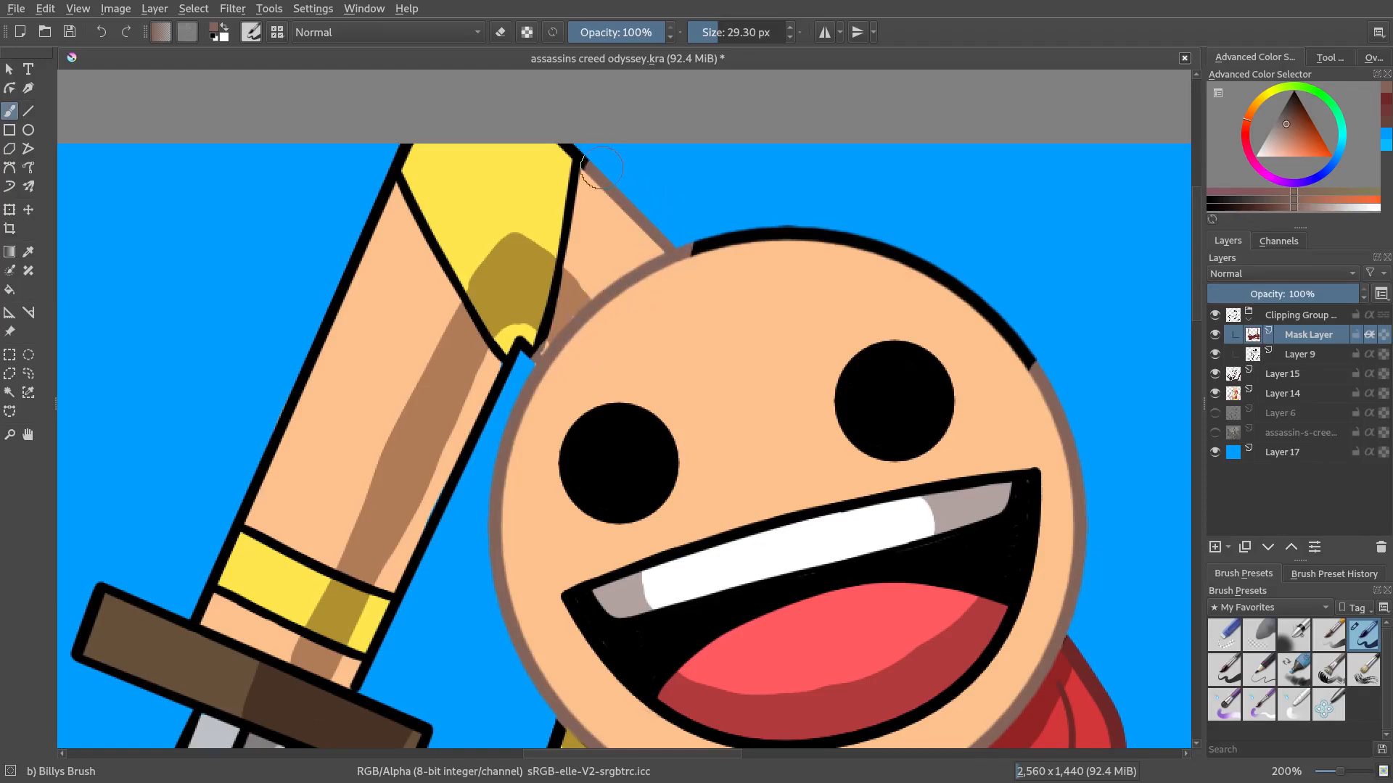
mouse_move(678, 251)
mouse_down()
mouse_move(802, 242)
mouse_move(964, 312)
mouse_move(1030, 366)
mouse_up()
scroll(1111, 311, down, 1)
mouse_move(969, 327)
mouse_down()
mouse_move(898, 376)
mouse_move(993, 335)
mouse_move(993, 373)
mouse_up()
scroll(978, 495, down, 3)
scroll(977, 496, up, 3)
key(ctrl+z)
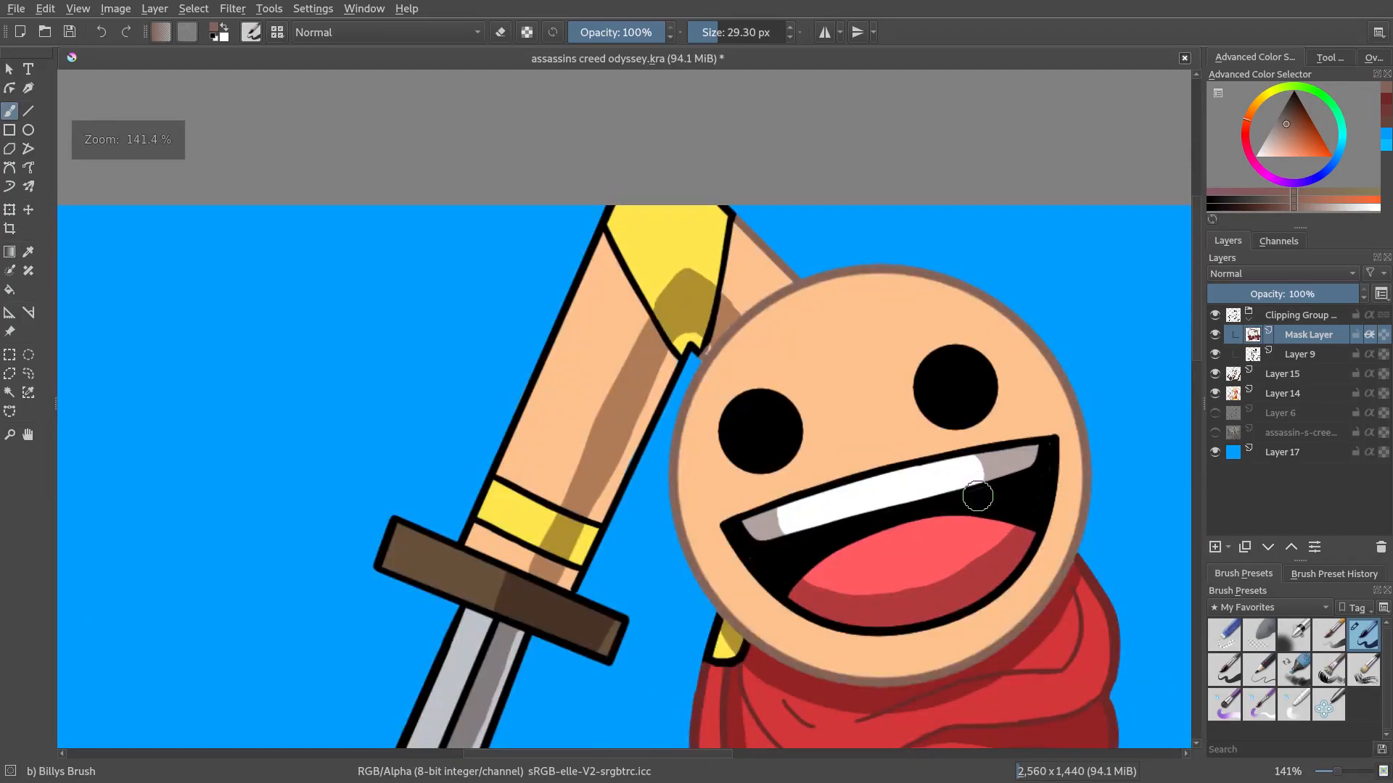
Try recolouring the mouth outline in brown and undo those strokes
scroll(978, 497, up, 2)
mouse_move(1057, 482)
mouse_down()
mouse_move(827, 536)
mouse_move(1013, 505)
mouse_move(696, 609)
mouse_move(783, 542)
mouse_move(750, 543)
mouse_move(631, 629)
mouse_move(569, 599)
mouse_move(527, 620)
mouse_up()
scroll(850, 576, down, 2)
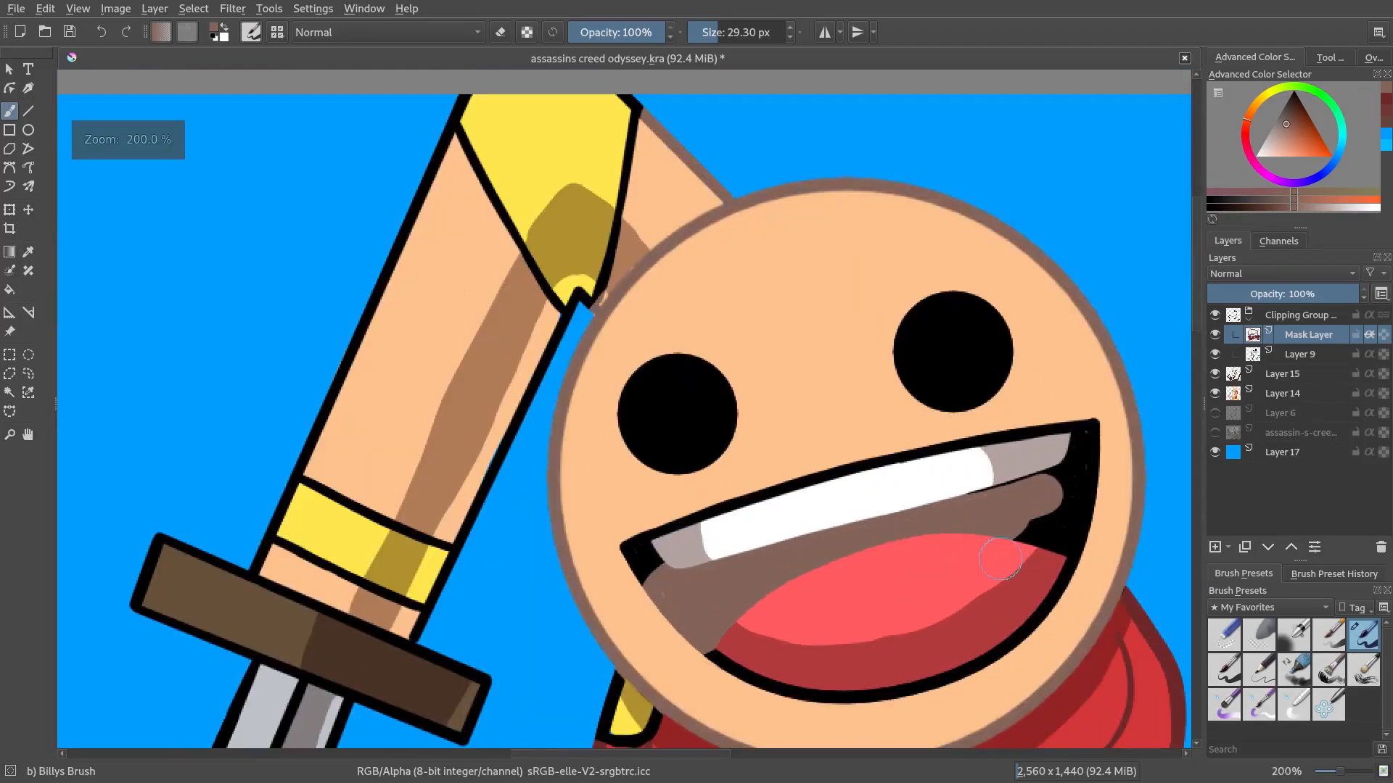
scroll(850, 576, up, 1)
mouse_move(1009, 424)
mouse_down()
mouse_move(972, 510)
mouse_move(1029, 372)
mouse_up()
mouse_move(1025, 466)
mouse_down()
mouse_move(1001, 529)
mouse_move(920, 599)
mouse_up()
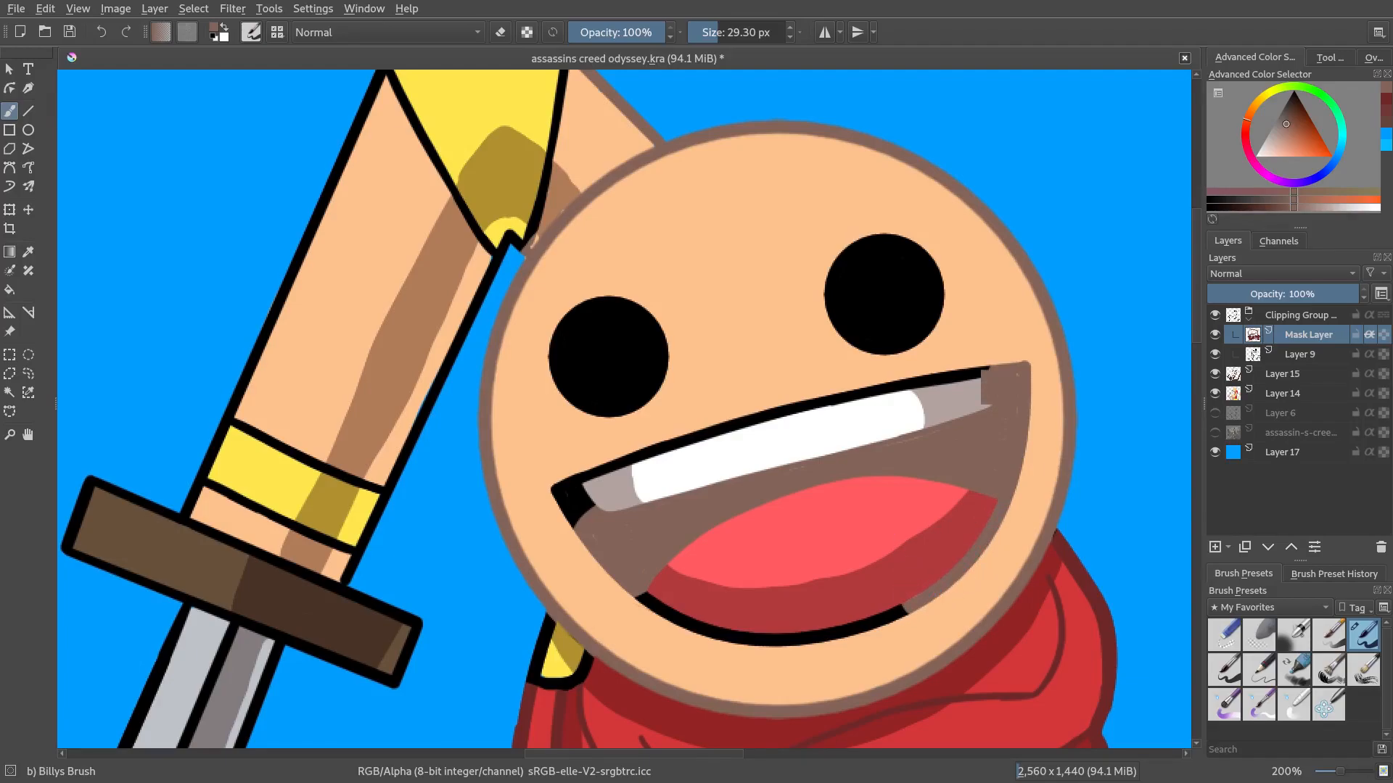
key(ctrl+z)
key(ctrl+z)
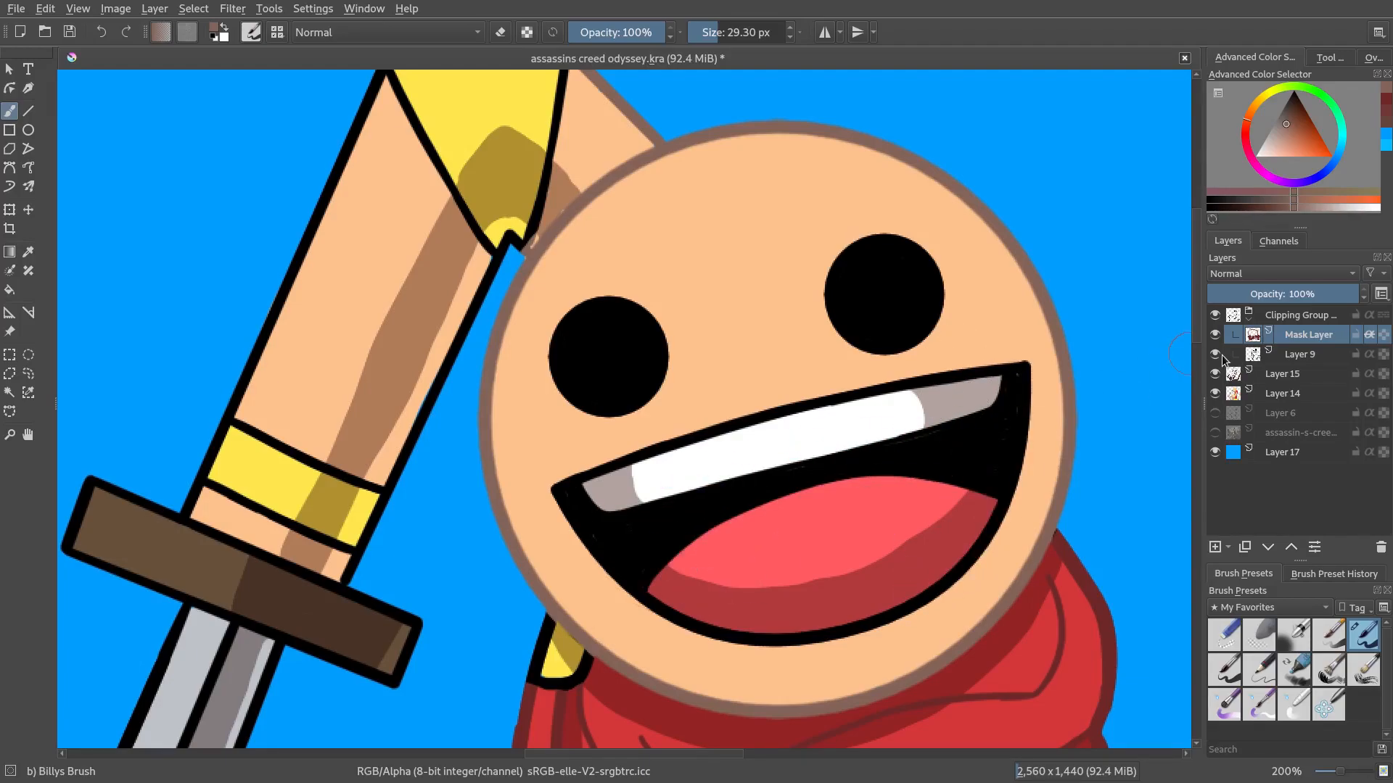
Toggle the visibility of Layer 15 and Layer 14 to compare the line colours
click(1215, 373)
click(1215, 374)
click(1215, 393)
click(1215, 393)
click(1215, 393)
click(1215, 393)
click(1215, 393)
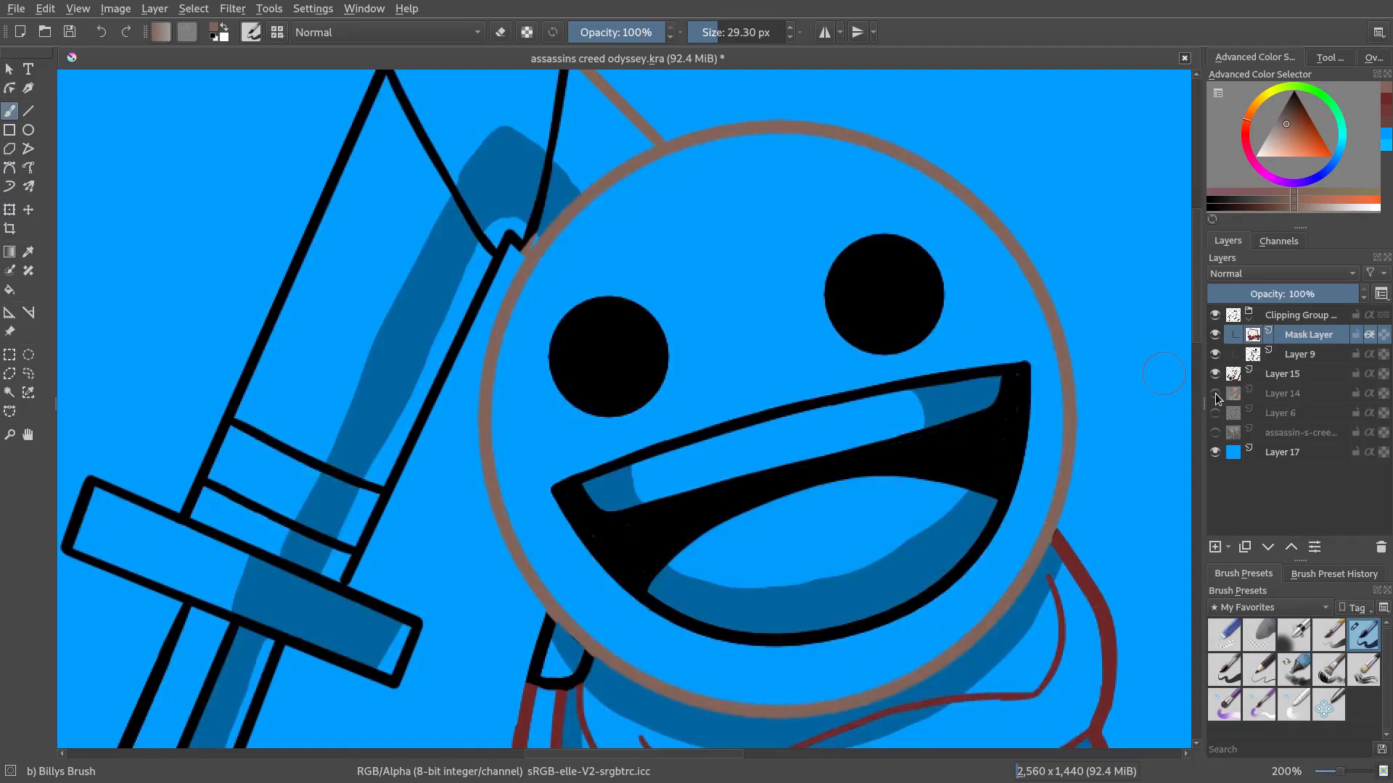
click(1215, 393)
click(1215, 393)
click(1215, 393)
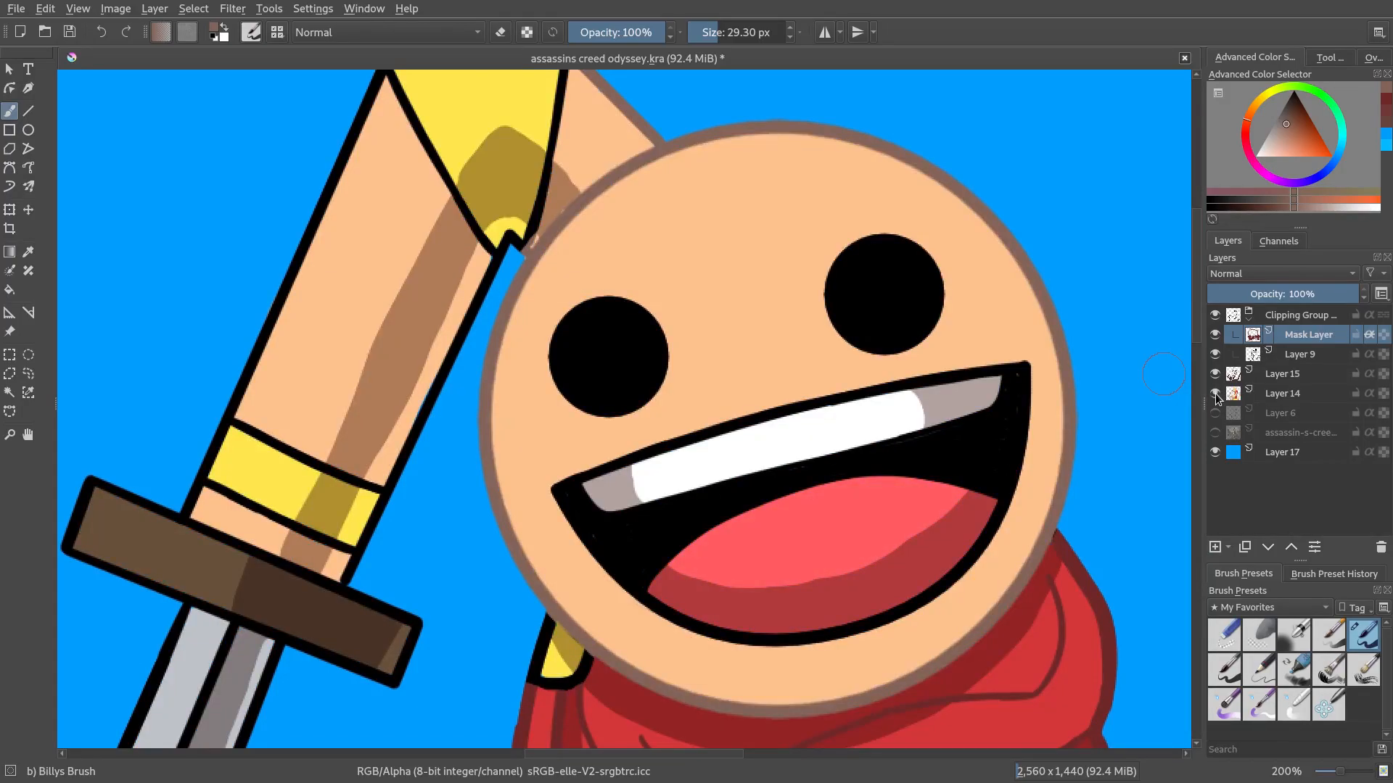
click(1216, 393)
click(1216, 393)
Zoom out to the whole illustration, adjust the brown brush colour, and enlarge the brush to about 464 px
scroll(879, 520, down, 4)
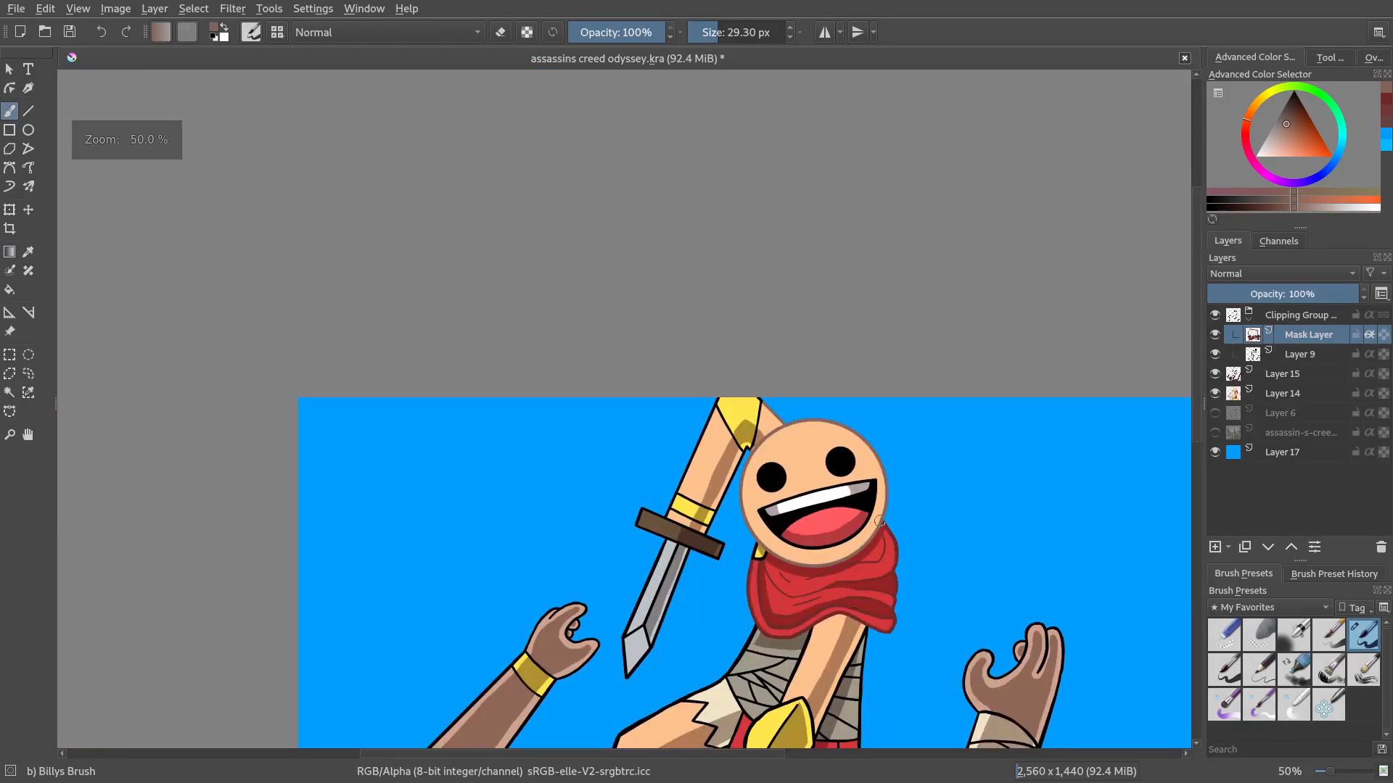
scroll(879, 521, down, 2)
scroll(834, 486, up, 3)
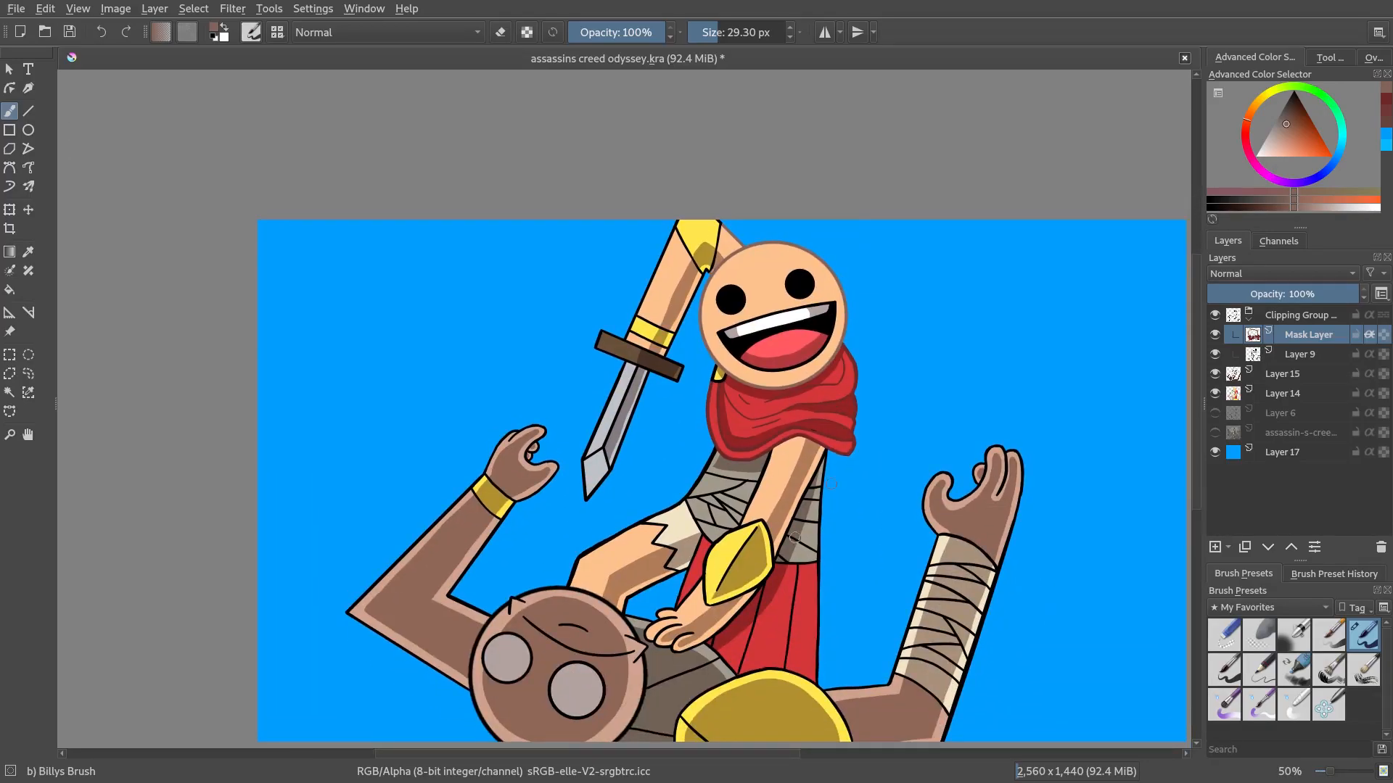
scroll(832, 484, down, 2)
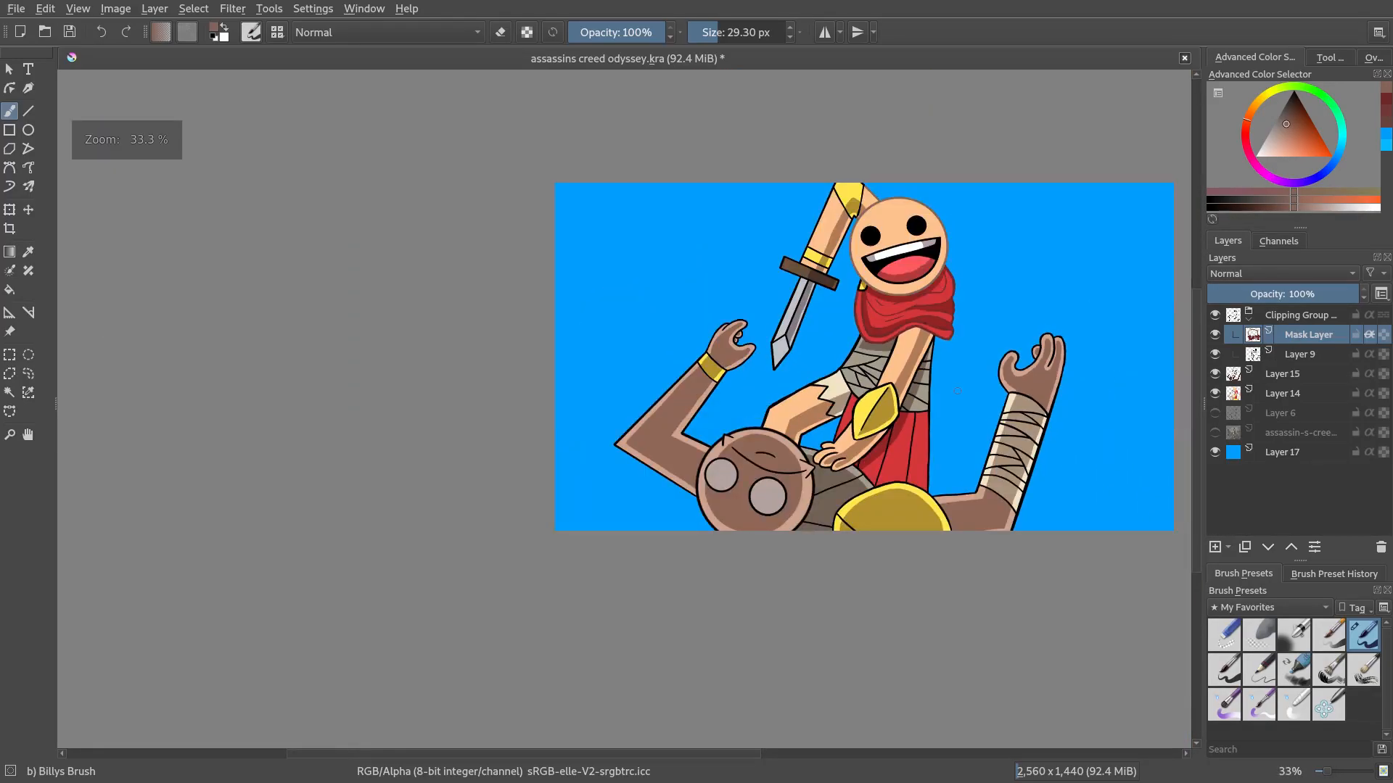
drag(1288, 125, 1295, 117)
drag(832, 313, 727, 369)
scroll(825, 352, up, 1)
click(760, 32)
mouse_move(768, 239)
mouse_down()
mouse_move(653, 363)
mouse_move(500, 631)
mouse_move(653, 580)
mouse_move(1036, 642)
mouse_up()
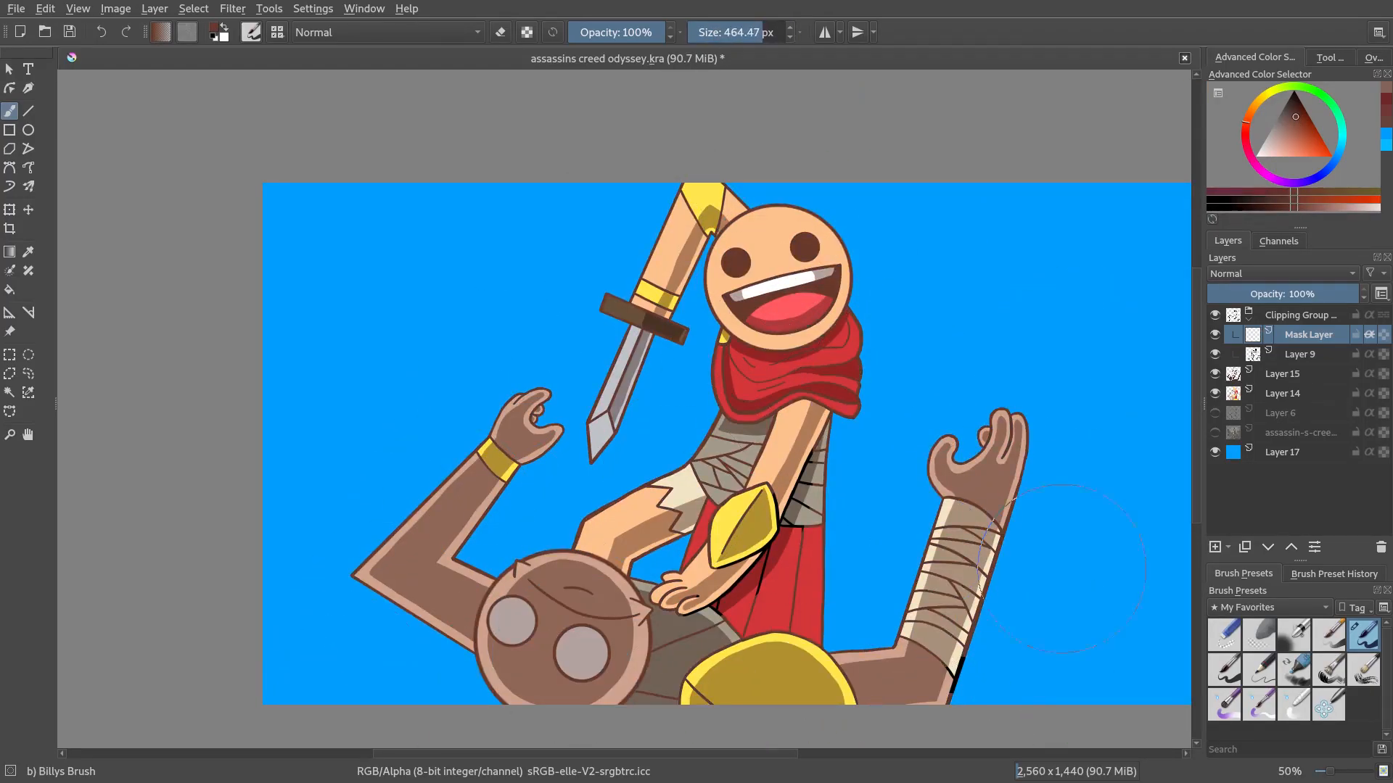
Toggle the mask layer's visibility repeatedly to compare black and recoloured lineart
click(1214, 334)
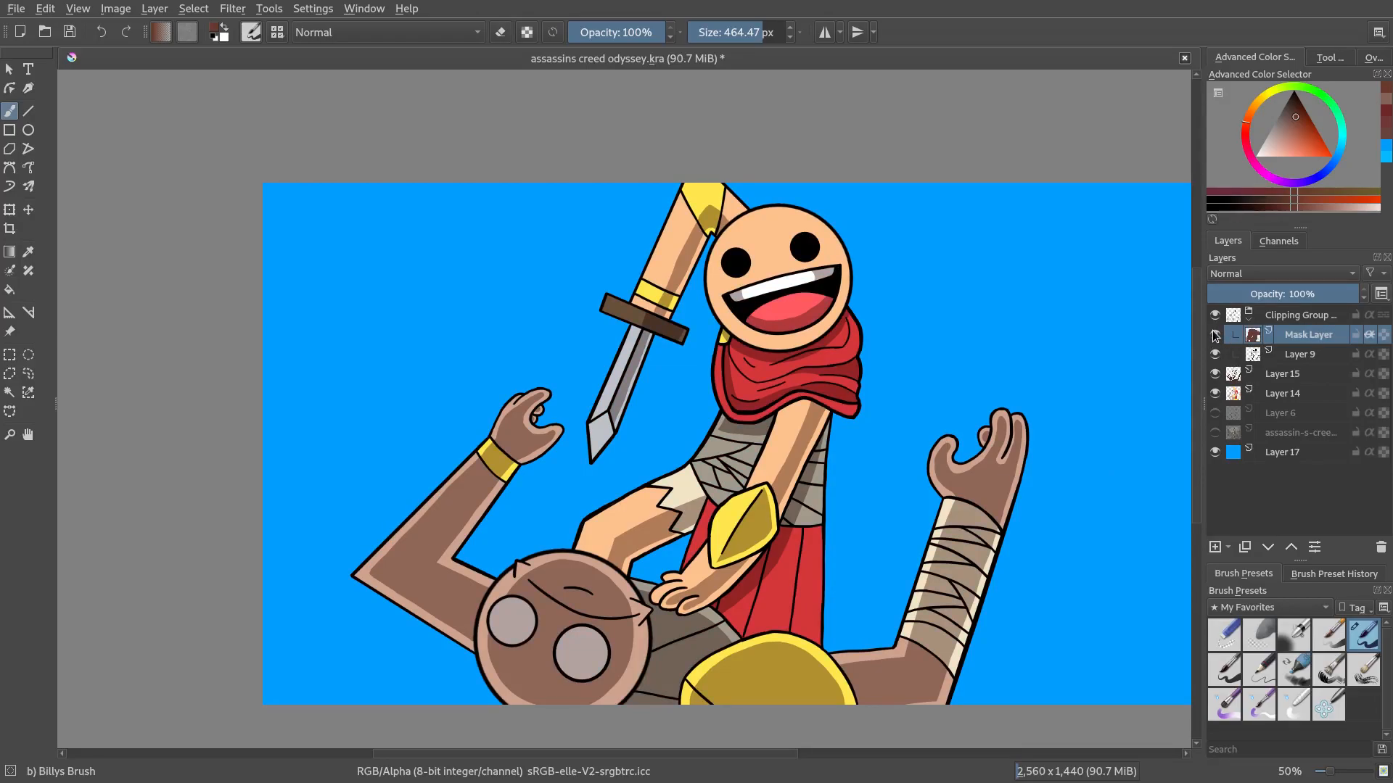
click(1219, 337)
click(1219, 337)
click(1220, 337)
click(1220, 336)
click(1220, 337)
click(1220, 337)
click(1220, 336)
click(1220, 336)
Hide Layer 15 so the recoloured lineart shows across the whole illustration
scroll(1006, 481, down, 2)
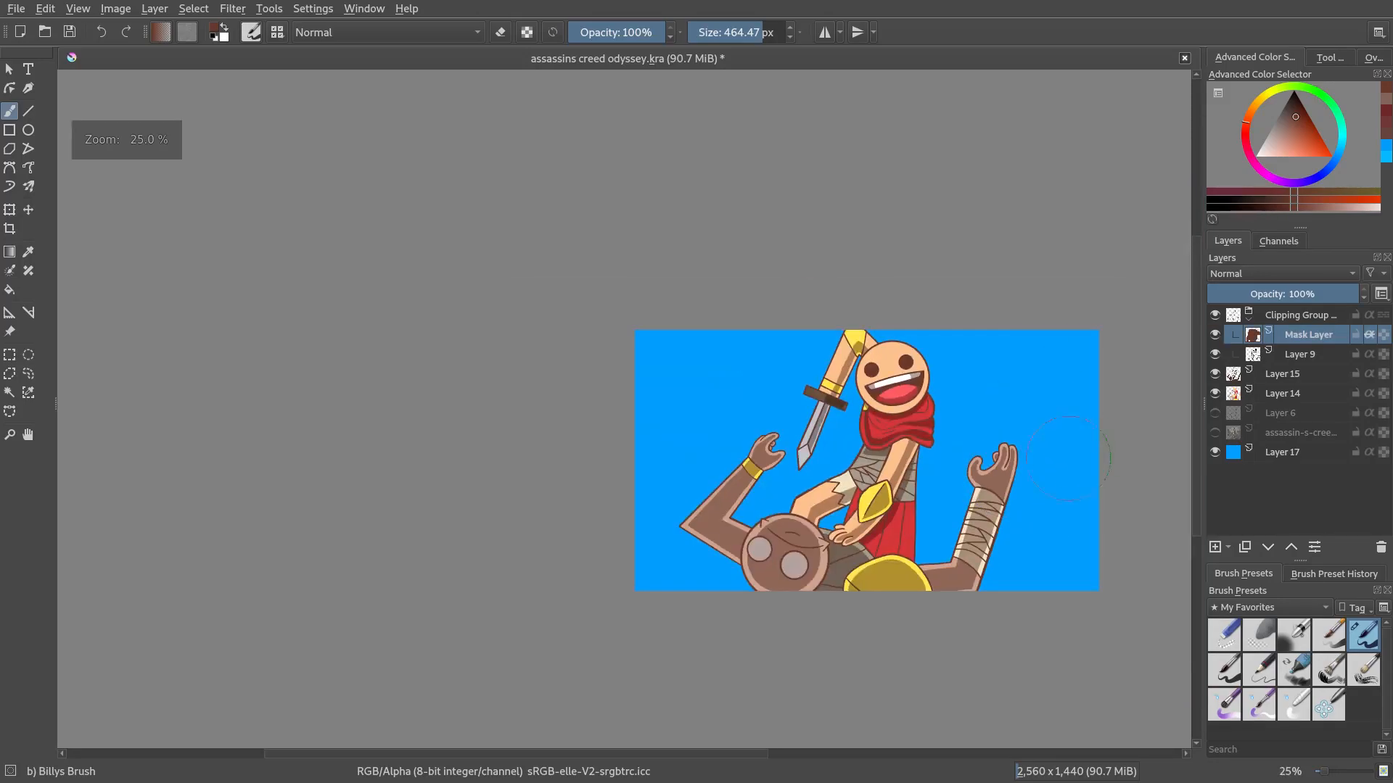
drag(1077, 448, 1030, 450)
click(1214, 373)
scroll(902, 411, up, 1)
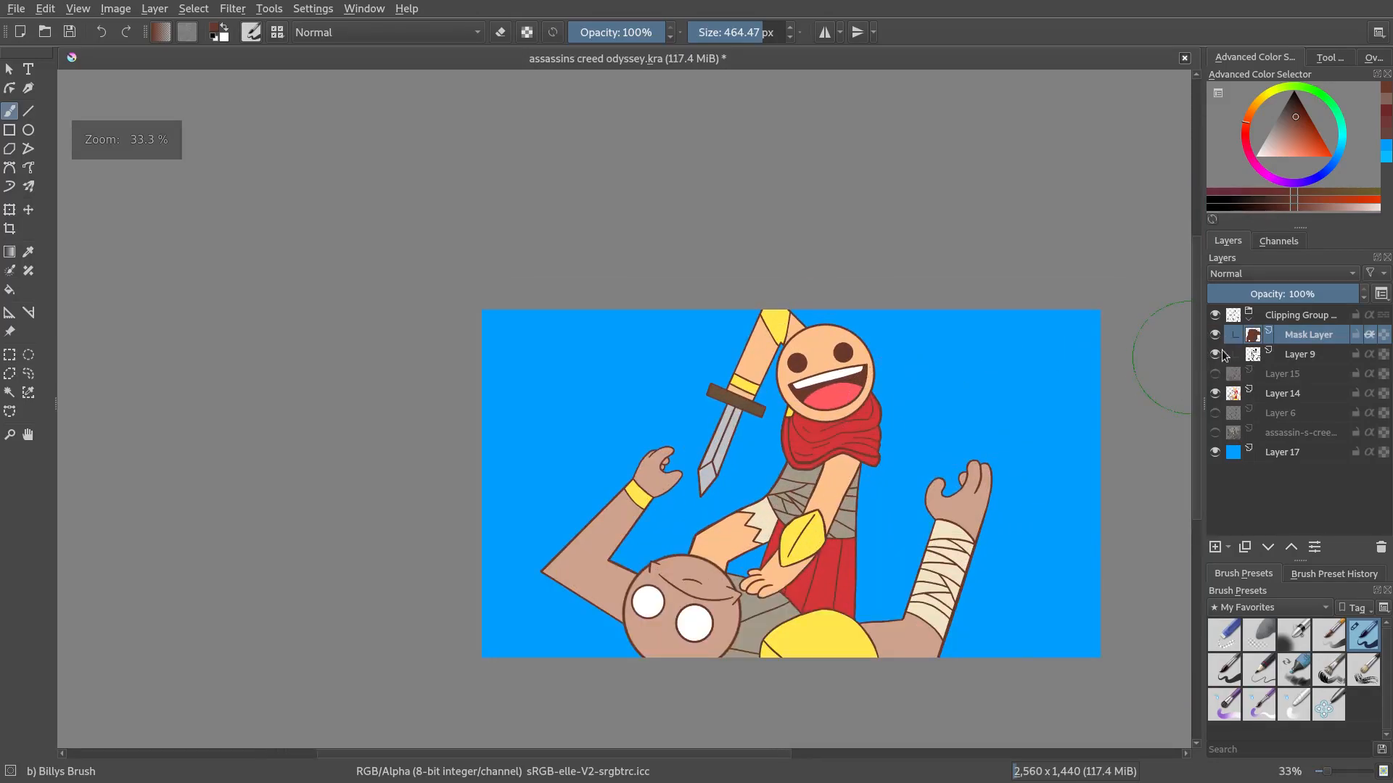
Toggle the mask layer's visibility repeatedly to compare the full illustration with and without the recoloured lines
click(1214, 336)
click(1214, 337)
click(1214, 337)
click(1214, 336)
click(1215, 337)
click(1214, 336)
click(1215, 337)
click(1214, 336)
click(1215, 336)
scroll(1163, 357, up, 1)
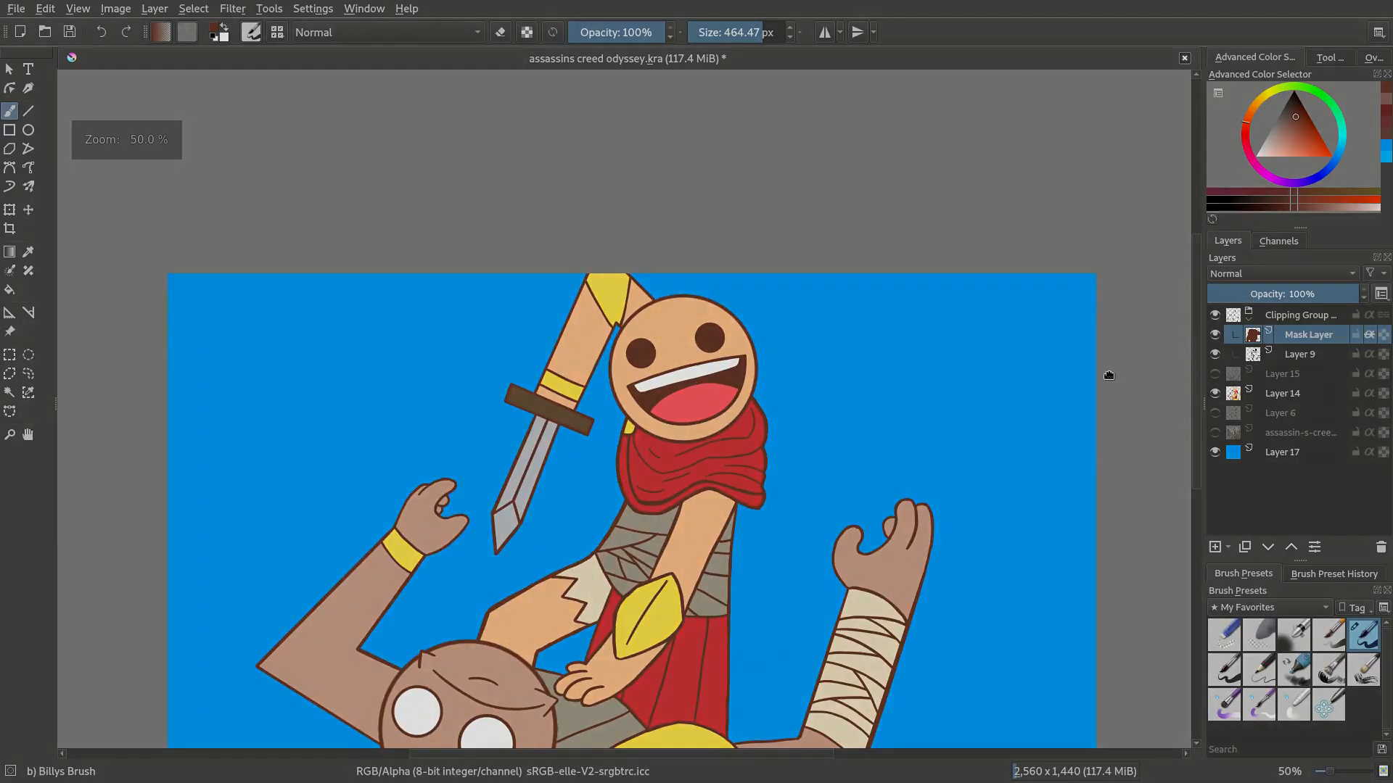